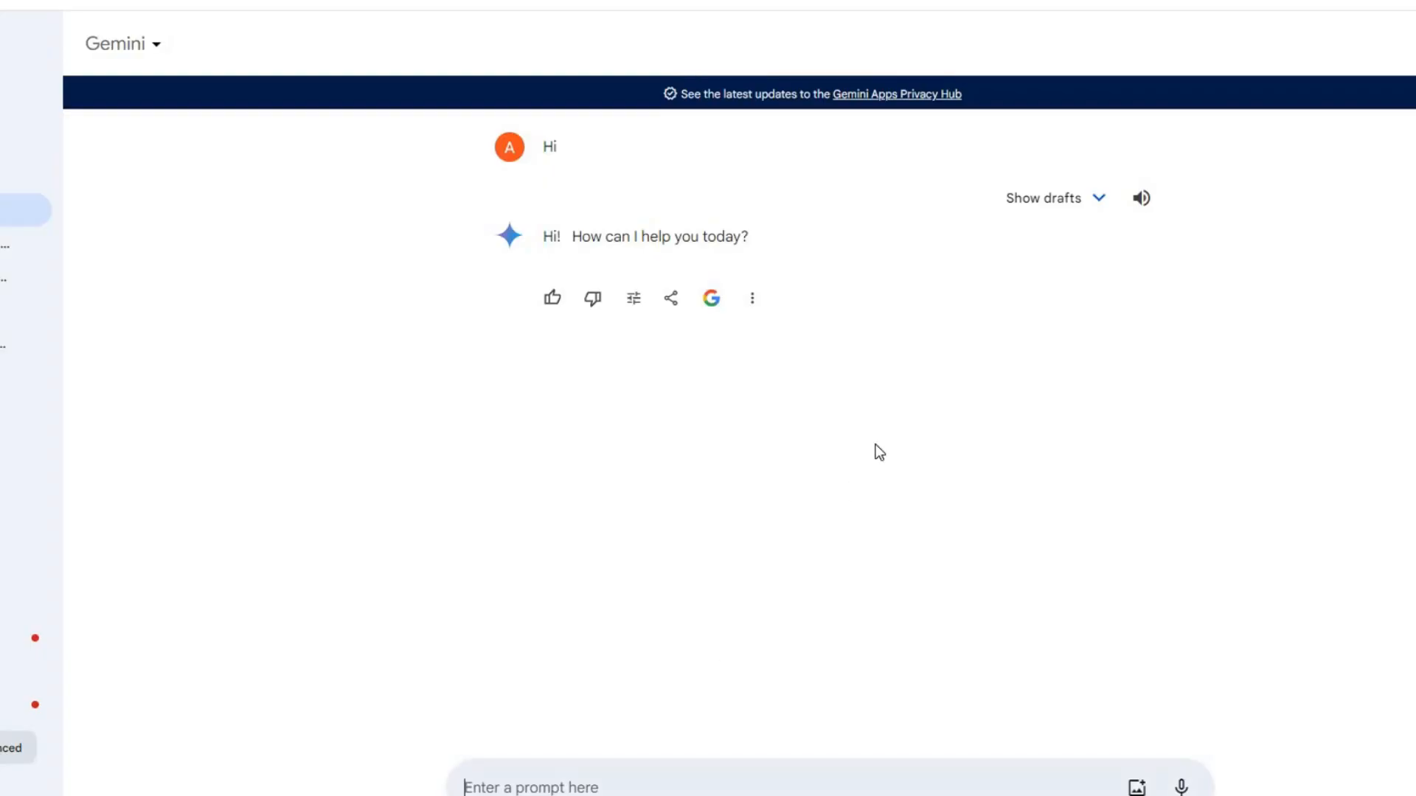
# Ask Gemini for 20 uncommon challenging riddles with the answers and 2 tips each to solve them
pyautogui.write('Give me 20 Uncommon challenging riddles with the answers, and give each riddles 2 tips to solve them.')
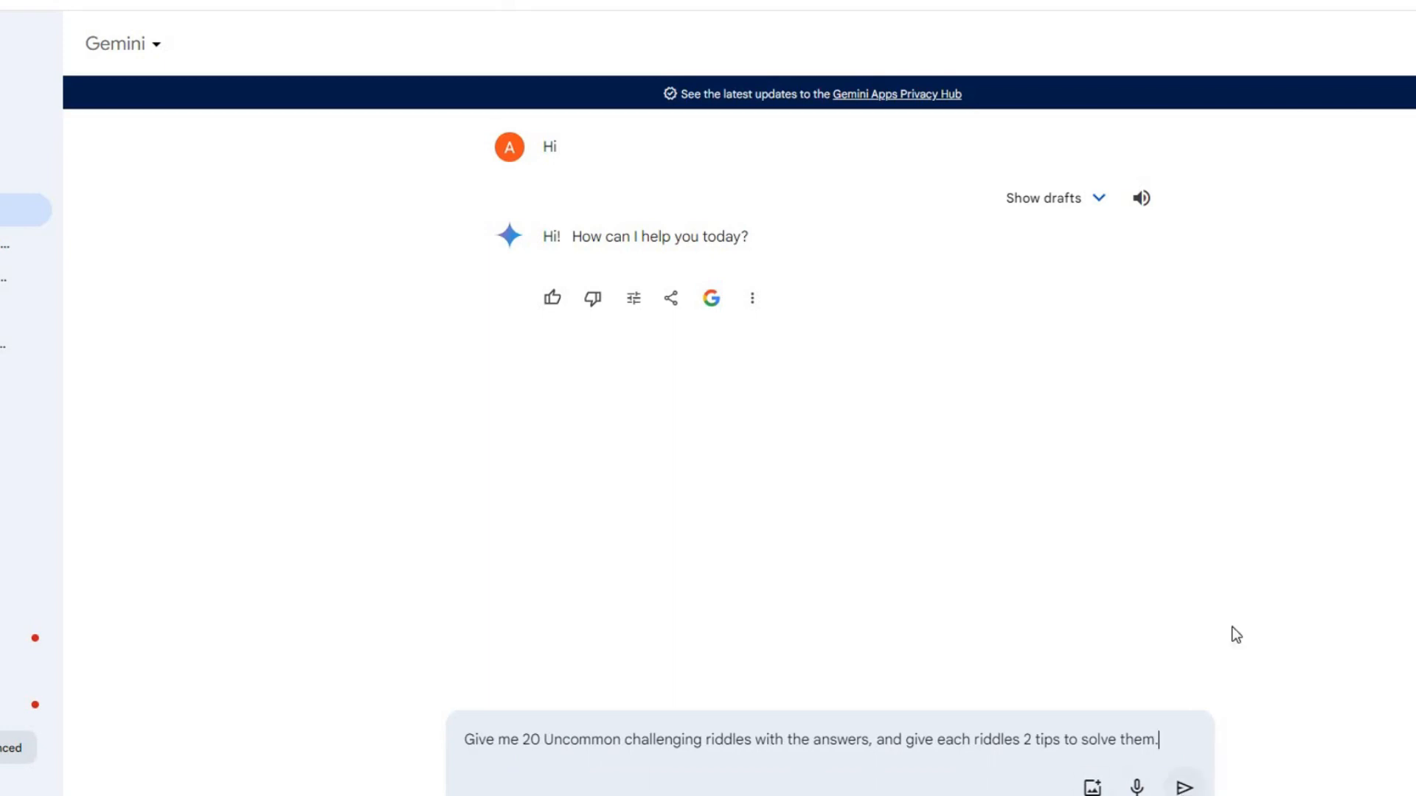
pyautogui.press('Return')
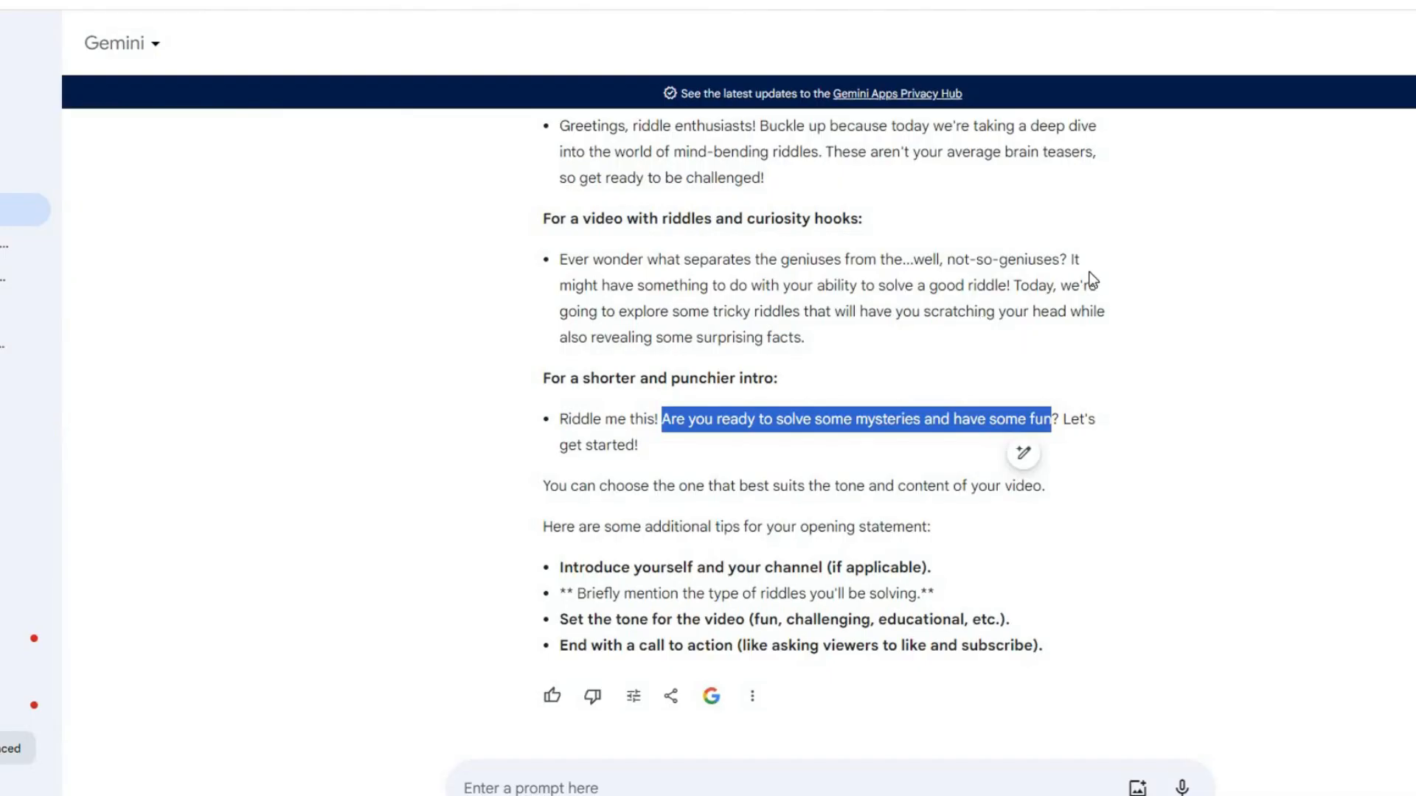
# Copy the text of the first riddle, "I have cities, but no houses...", from the Gemini response
pyautogui.click(1102, 316)
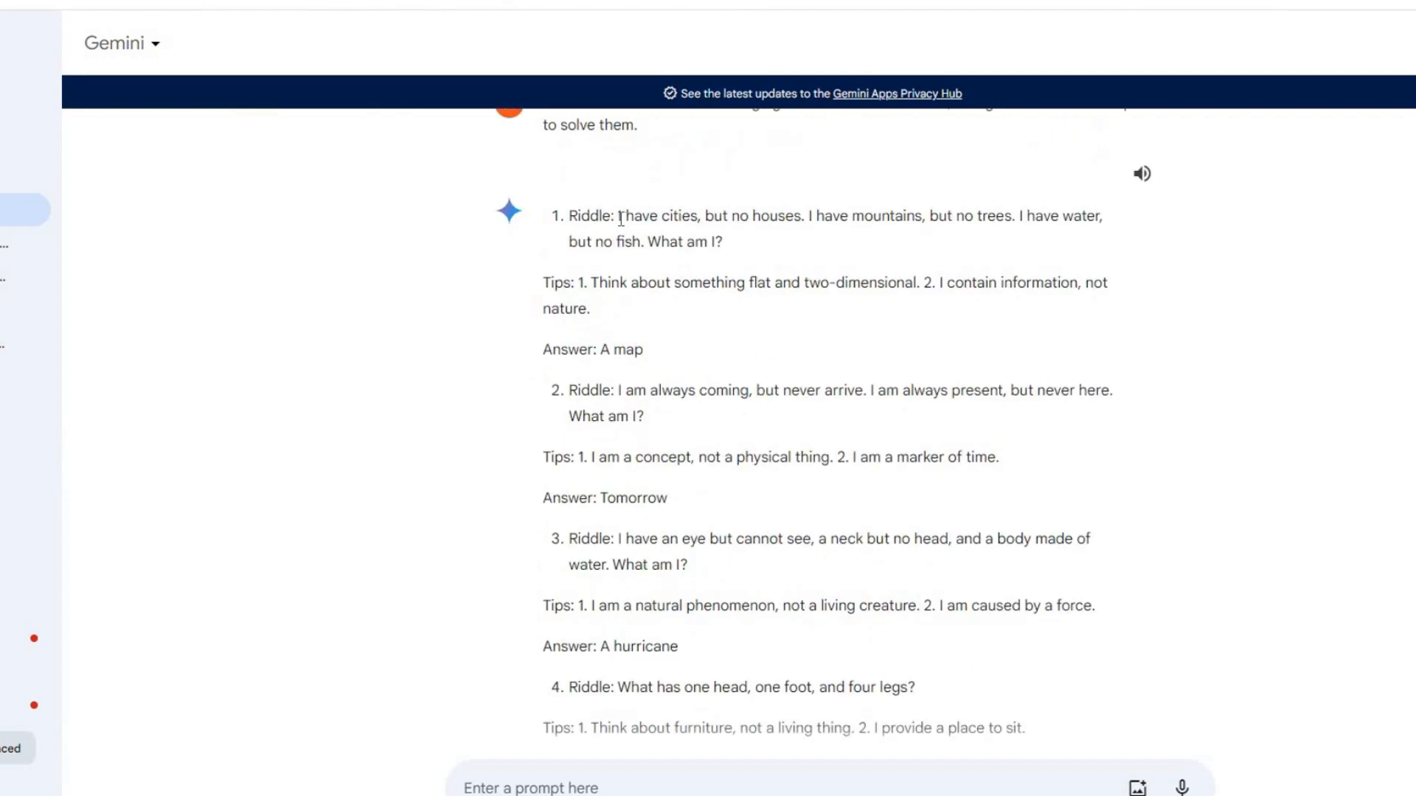
pyautogui.moveTo(618, 216); pyautogui.dragTo(684, 226)
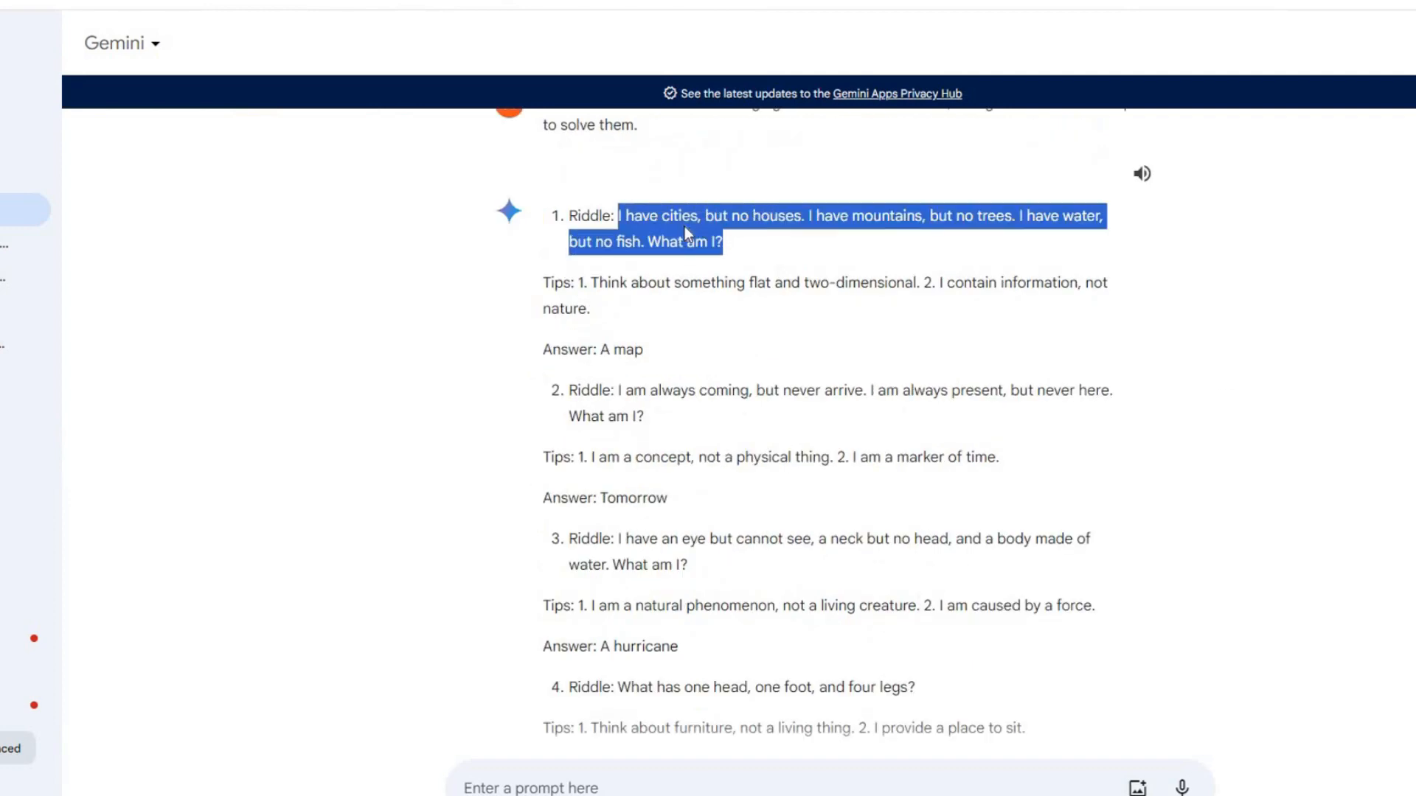
pyautogui.rightClick(685, 227)
pyautogui.click(741, 246)
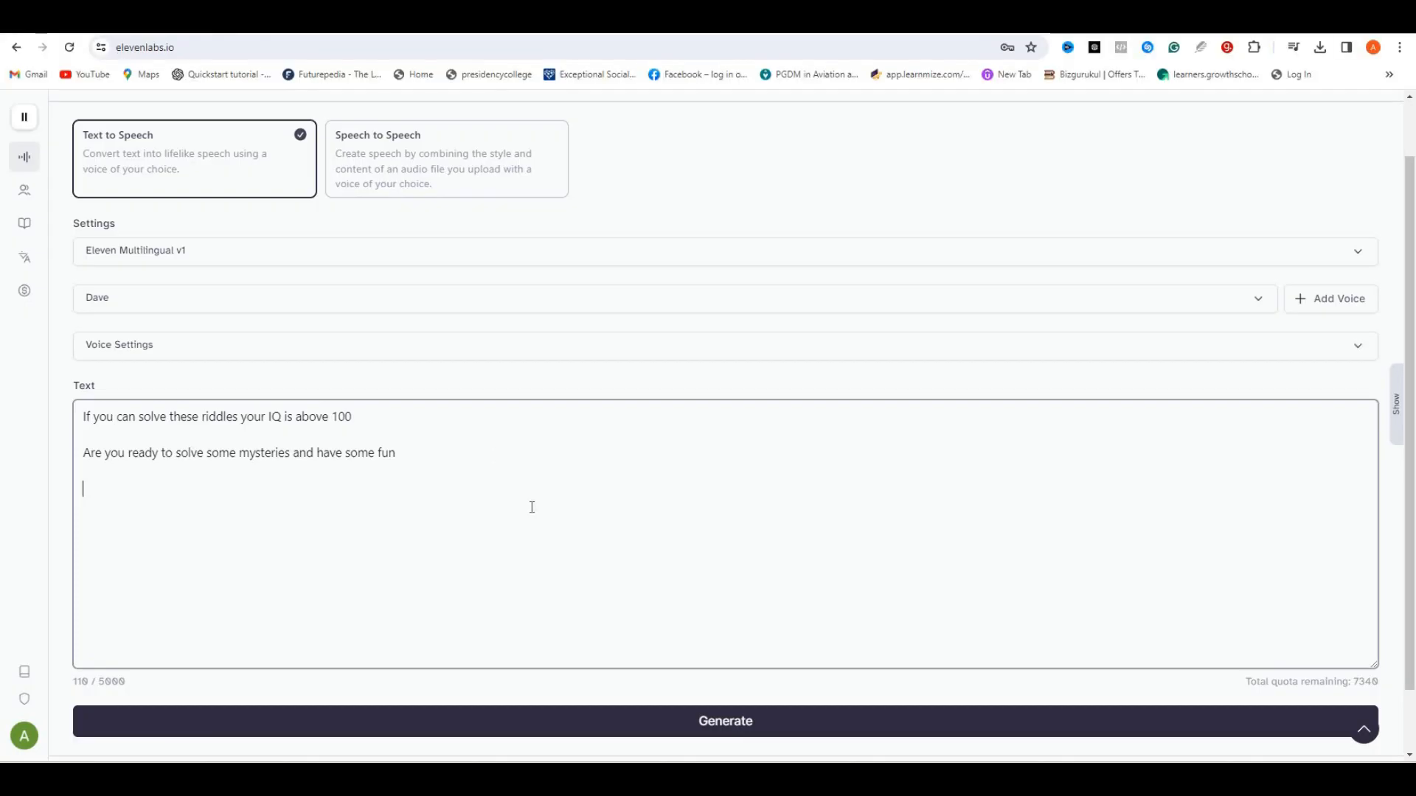
# Switch to ElevenLabs, paste the riddle below the intro lines of the script and prefix it with "Number One."
pyautogui.hotkey('ctrl', 'v')
pyautogui.press('Home')
pyautogui.write('Number 1.')
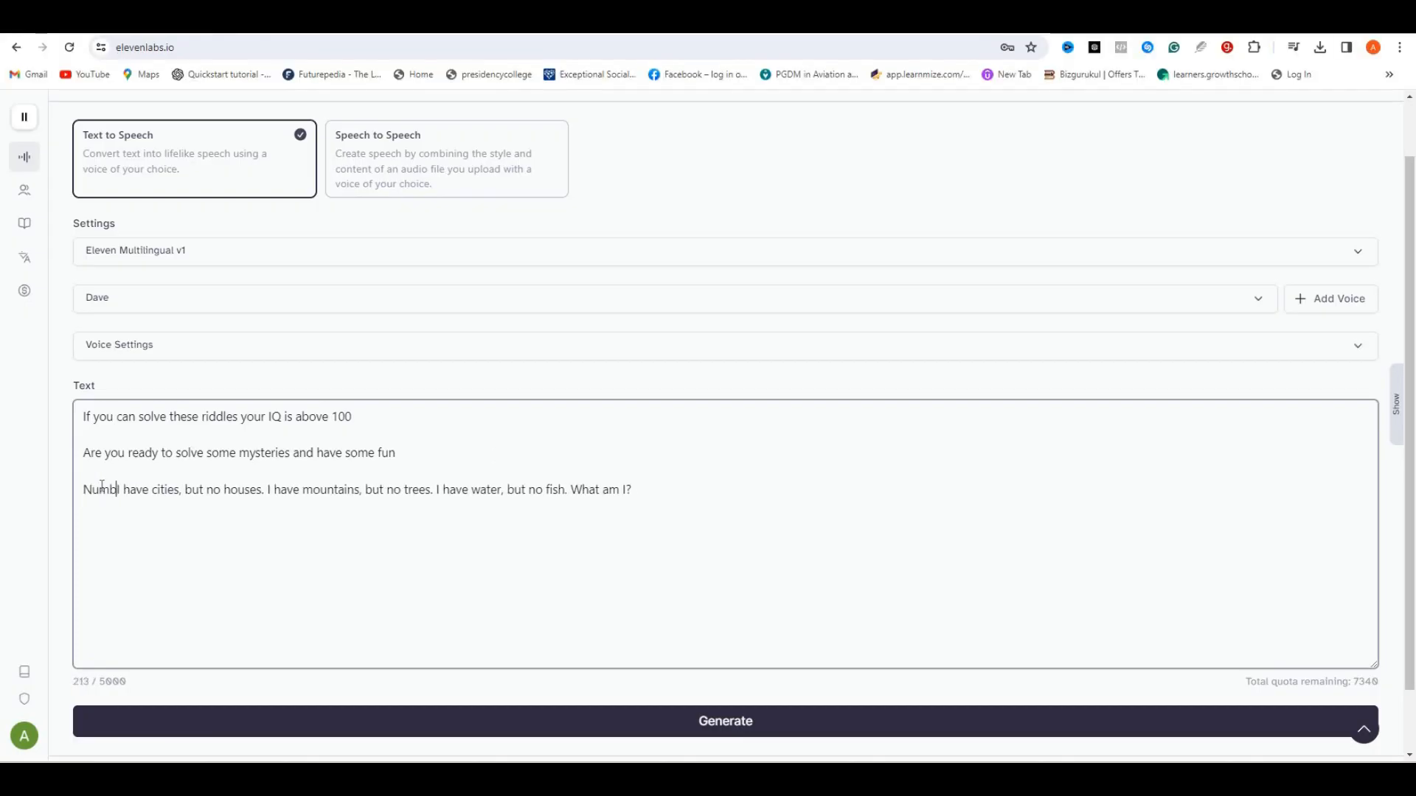
pyautogui.press('Left')
pyautogui.press('Left')
pyautogui.press('Left')
pyautogui.press('BackSpace')
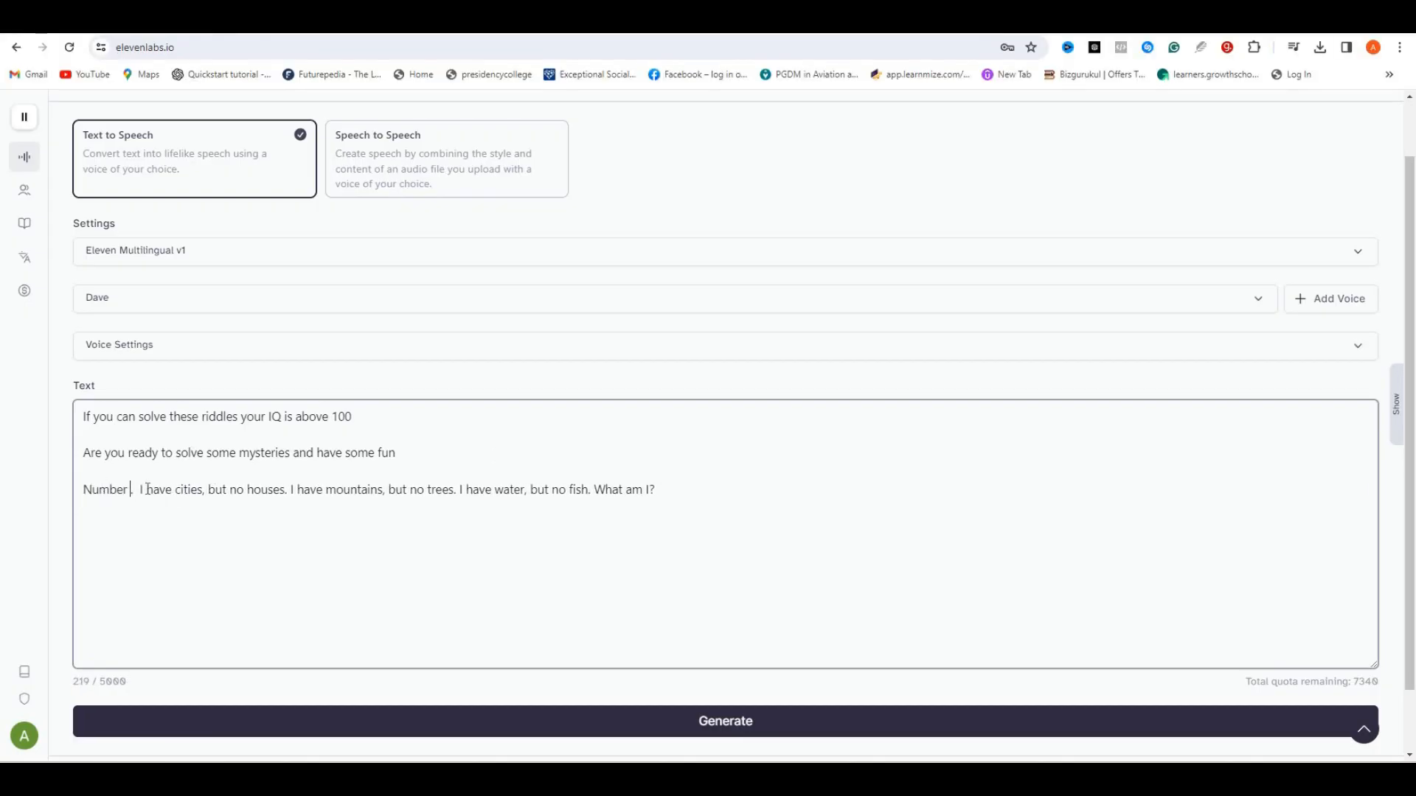
pyautogui.write('One')
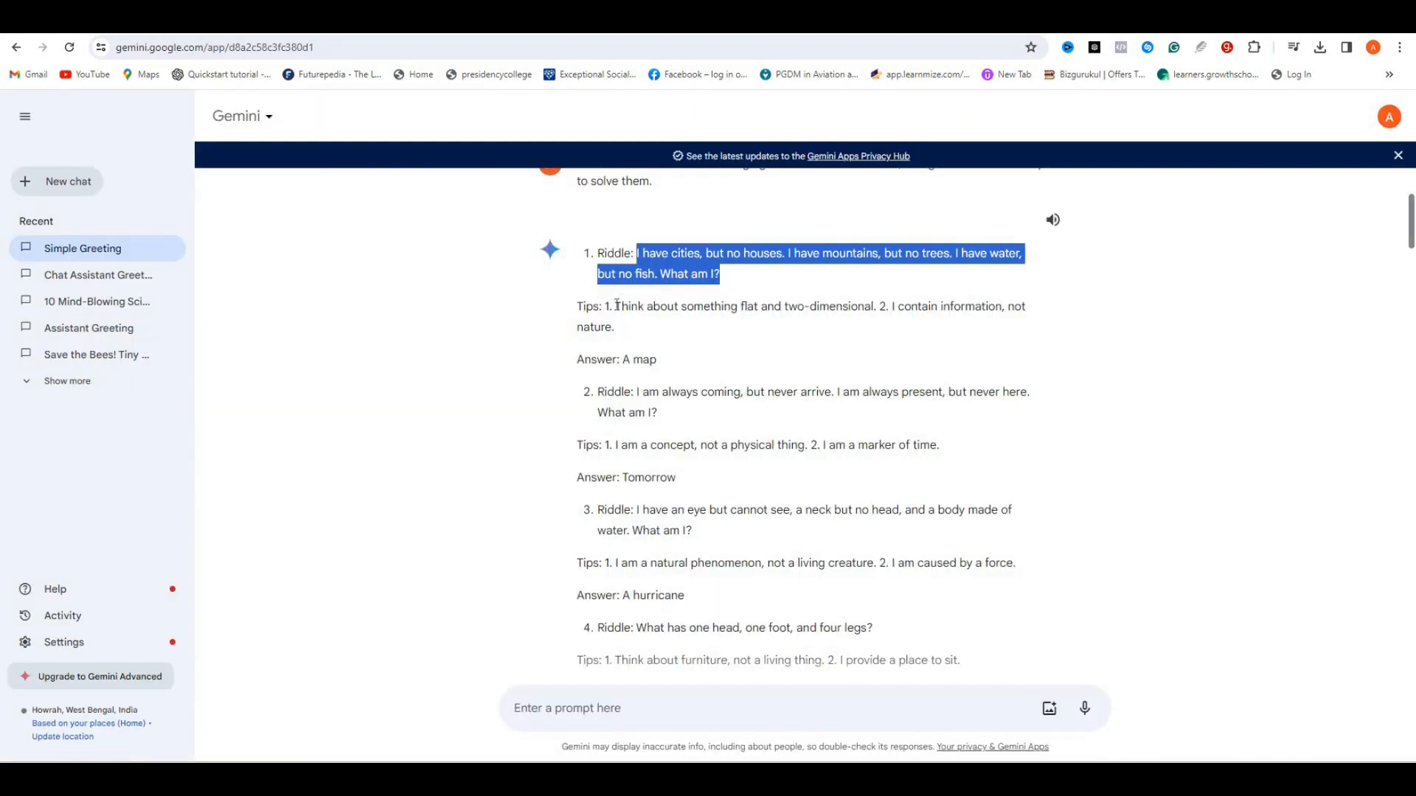
# Copy the first riddle's tip "Think about something flat and two-dimensional" from Gemini into the ElevenLabs script on its own line after "Tip"
pyautogui.moveTo(614, 306); pyautogui.dragTo(877, 313)
pyautogui.click(809, 313)
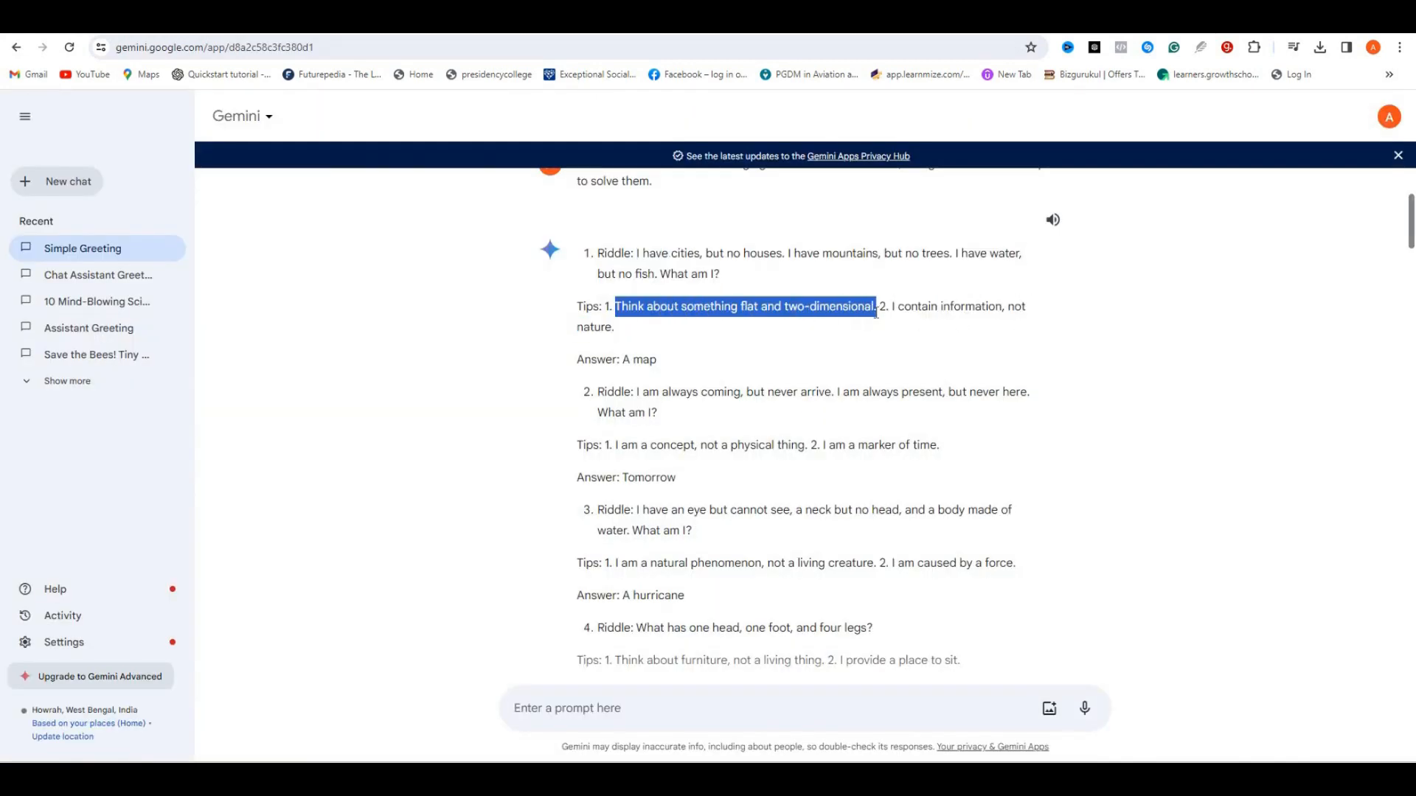
pyautogui.rightClick(876, 314)
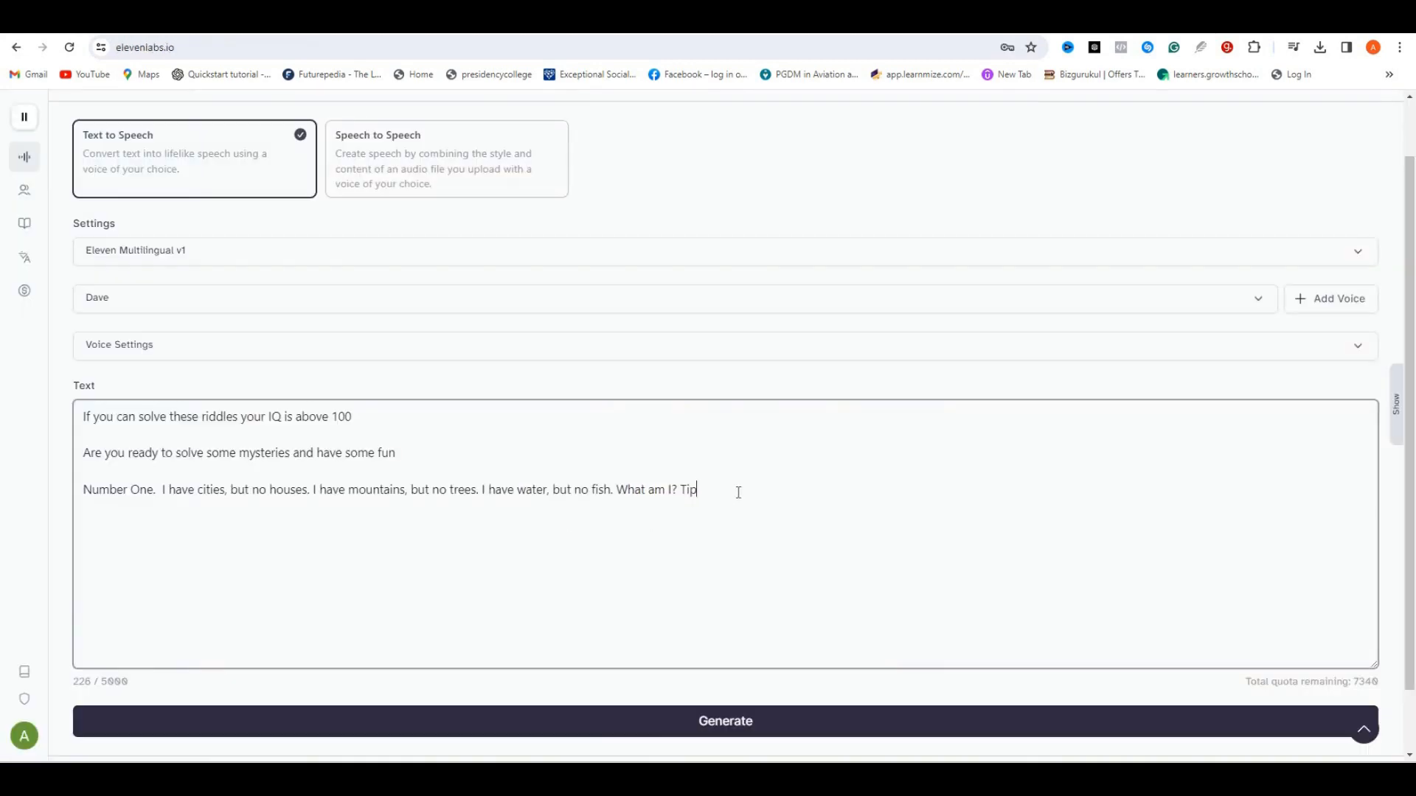
pyautogui.hotkey('ctrl', 'v')
pyautogui.click(684, 490)
pyautogui.press('Return')
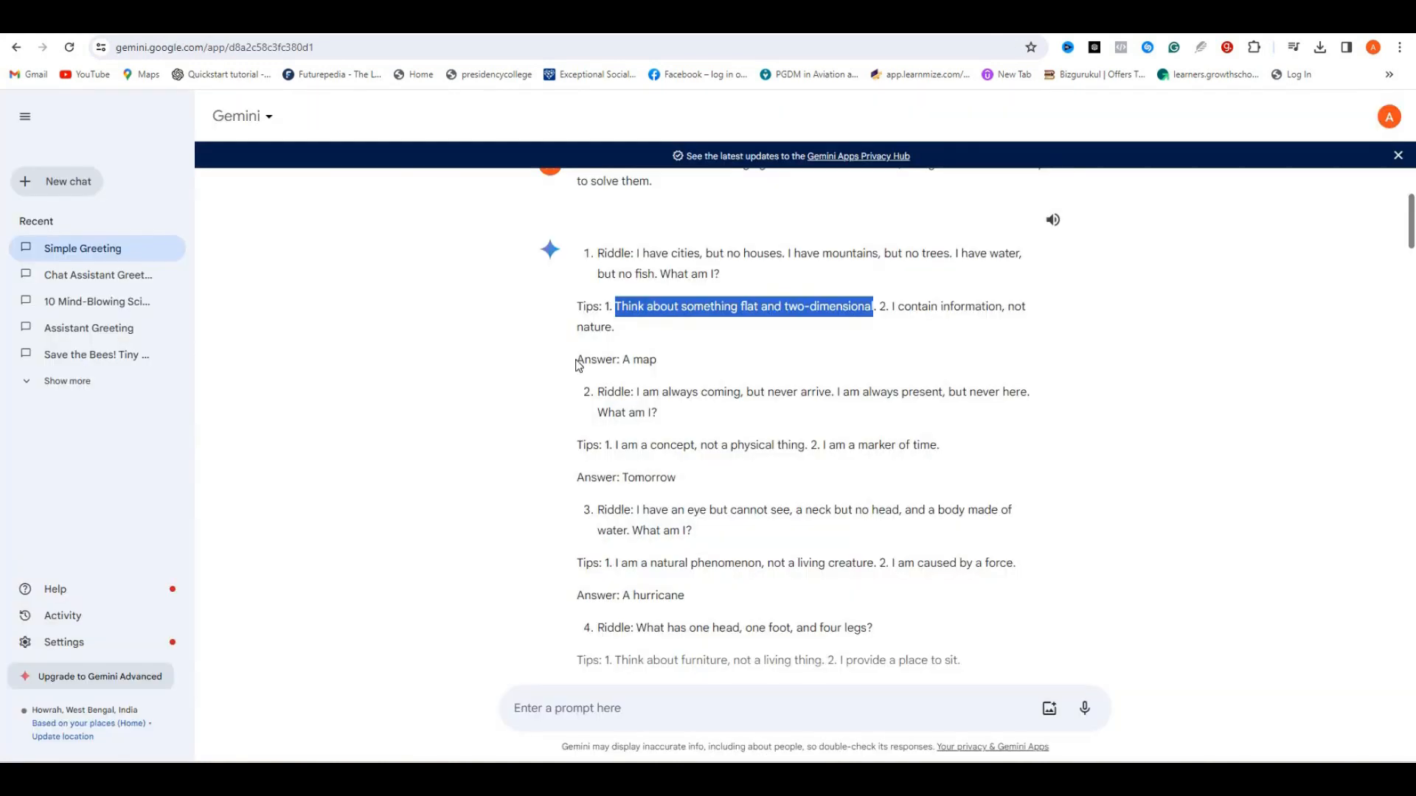
# Copy the first riddle's answer, "A map", from Gemini into the ElevenLabs script and generate the speech from the completed riddle script
pyautogui.moveTo(576, 364); pyautogui.dragTo(685, 373)
pyautogui.rightClick(633, 373)
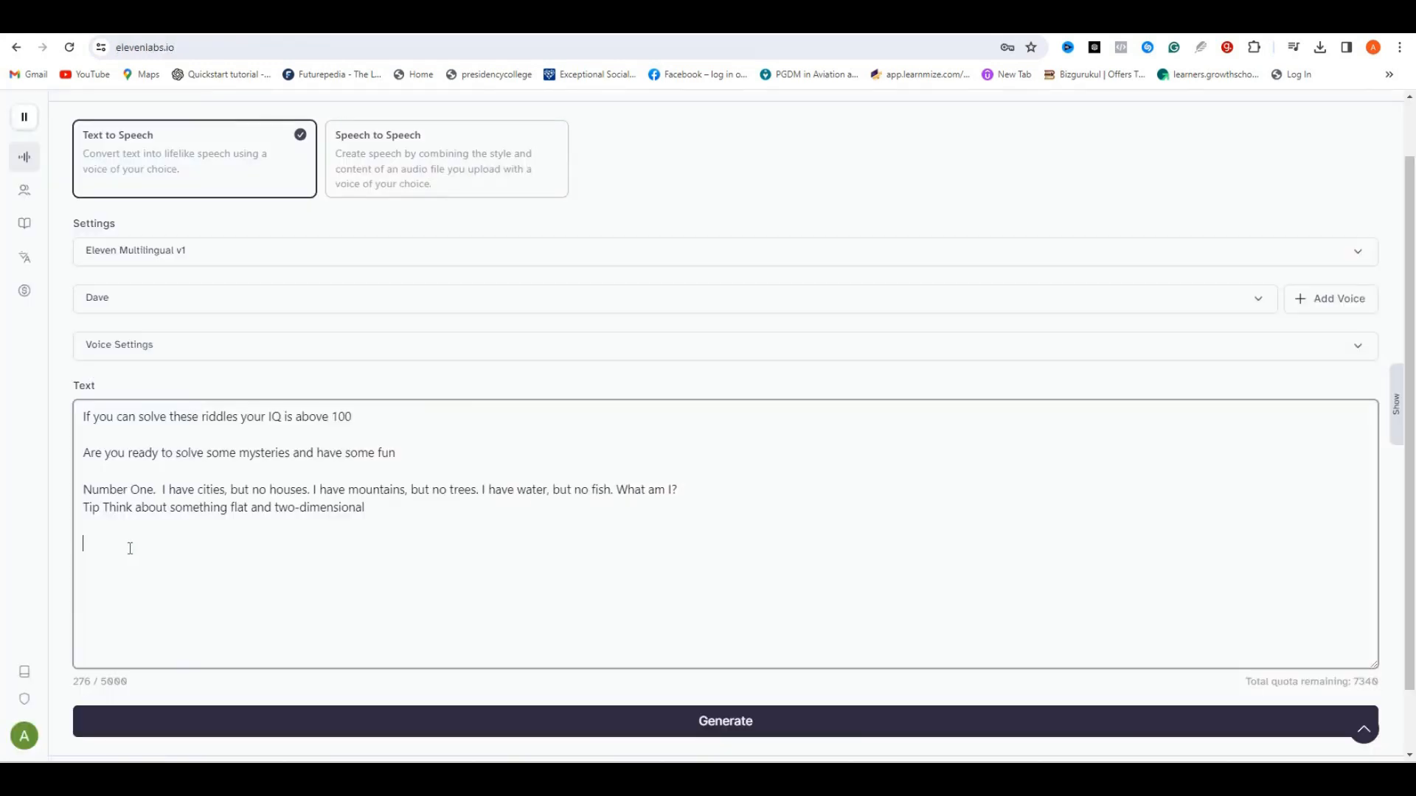
pyautogui.rightClick(129, 548)
pyautogui.hotkey('ctrl', 'v')
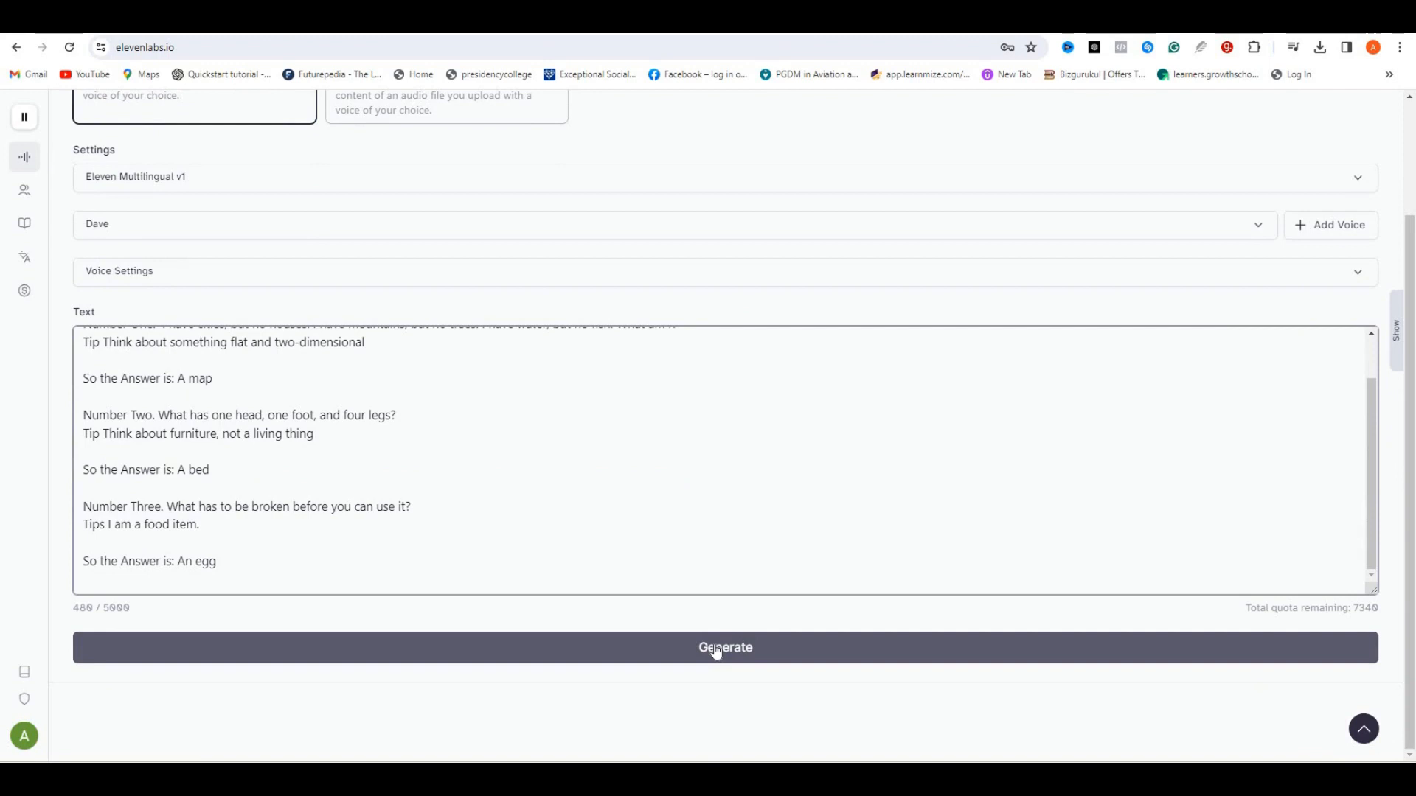
pyautogui.click(716, 648)
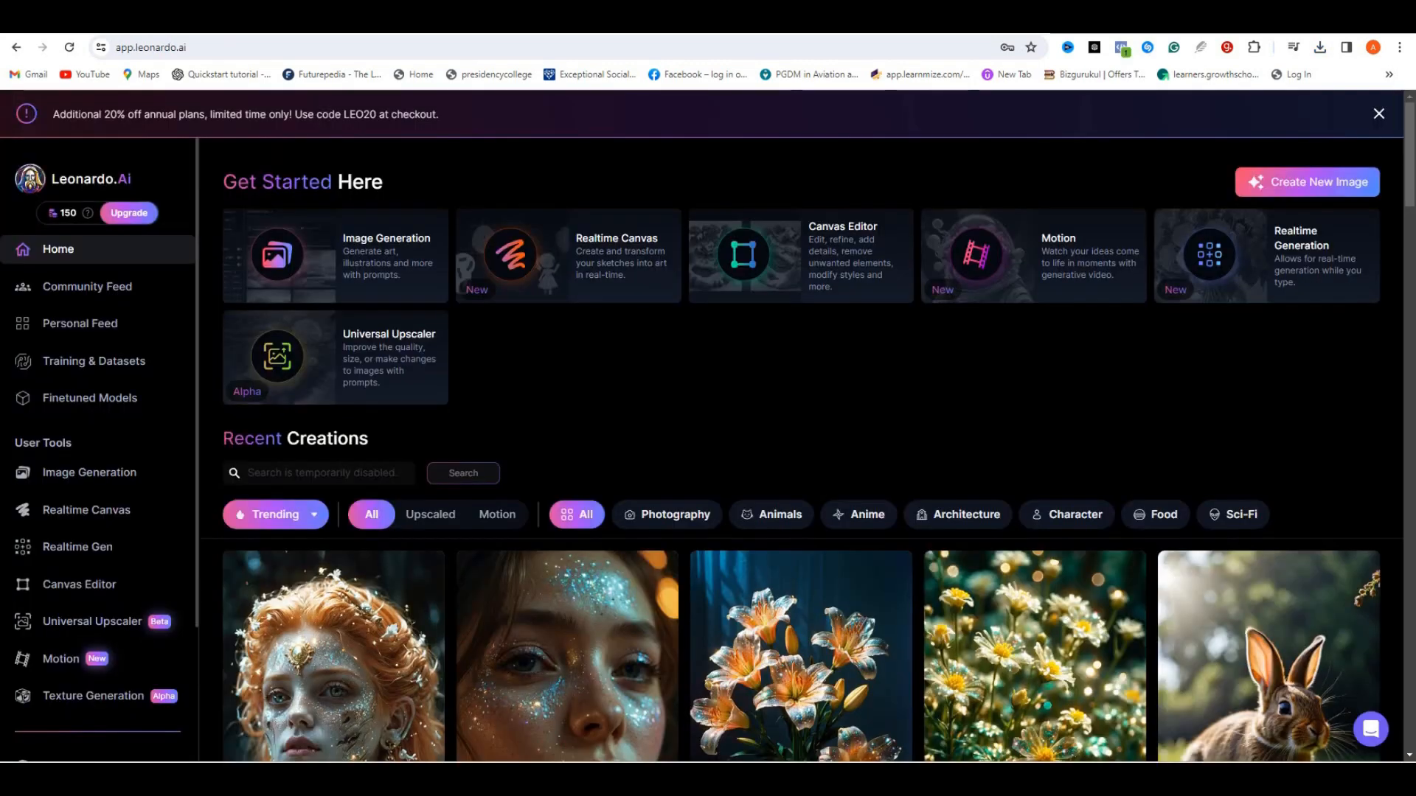
# Switch to Leonardo.Ai and browse the recent community creations for image style ideas
pyautogui.scroll(-1, 621, 303)
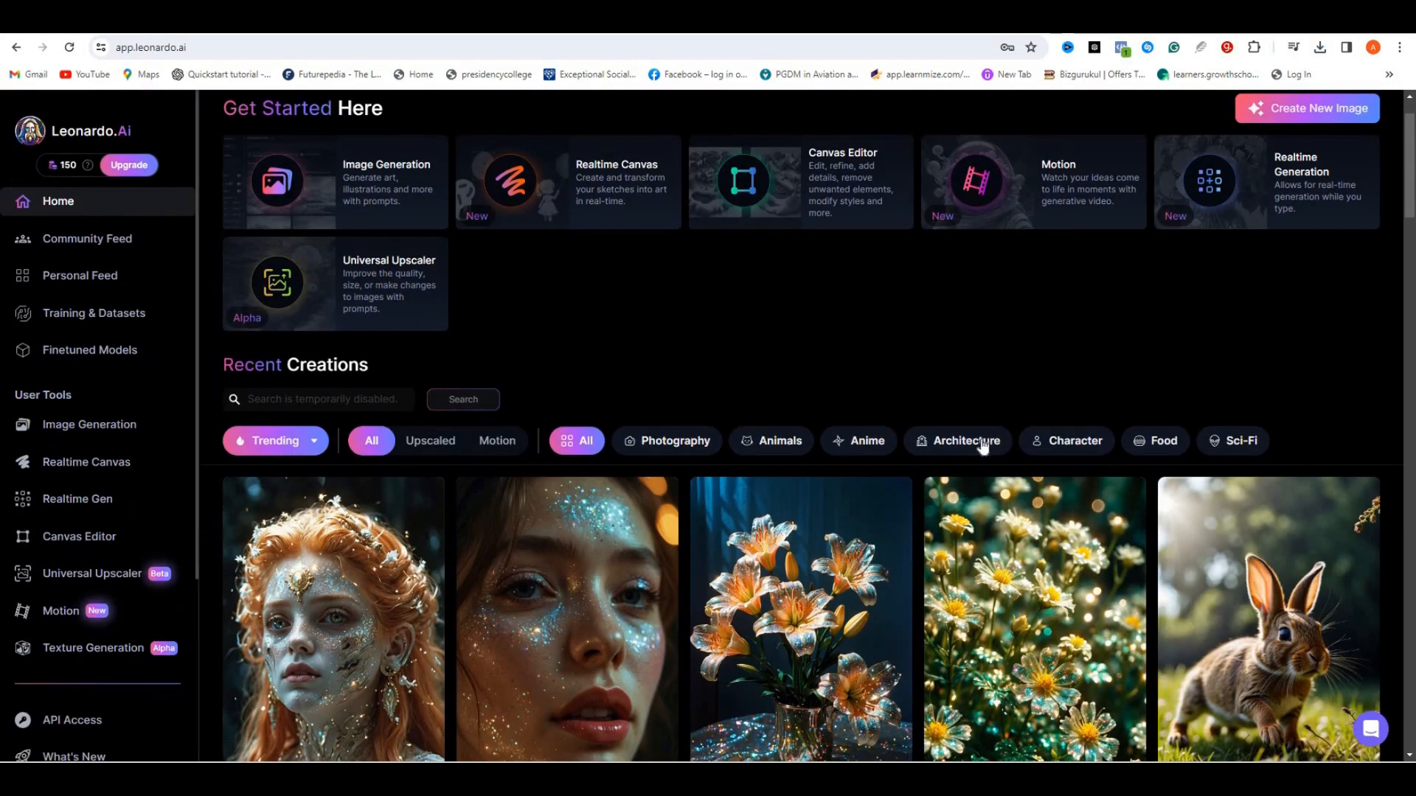
pyautogui.scroll(-3, 985, 447)
pyautogui.scroll(-10, 1005, 470)
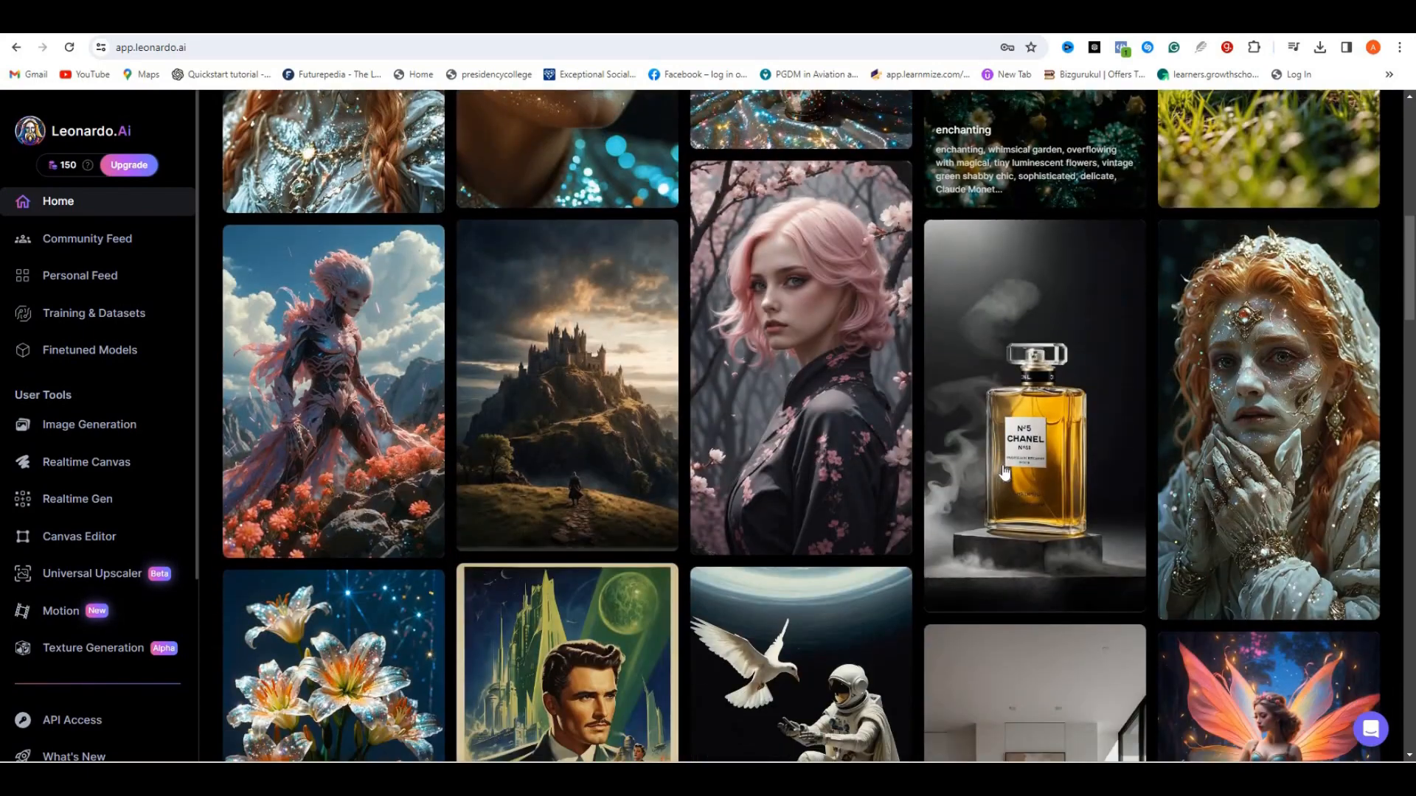
pyautogui.scroll(-5, 1005, 471)
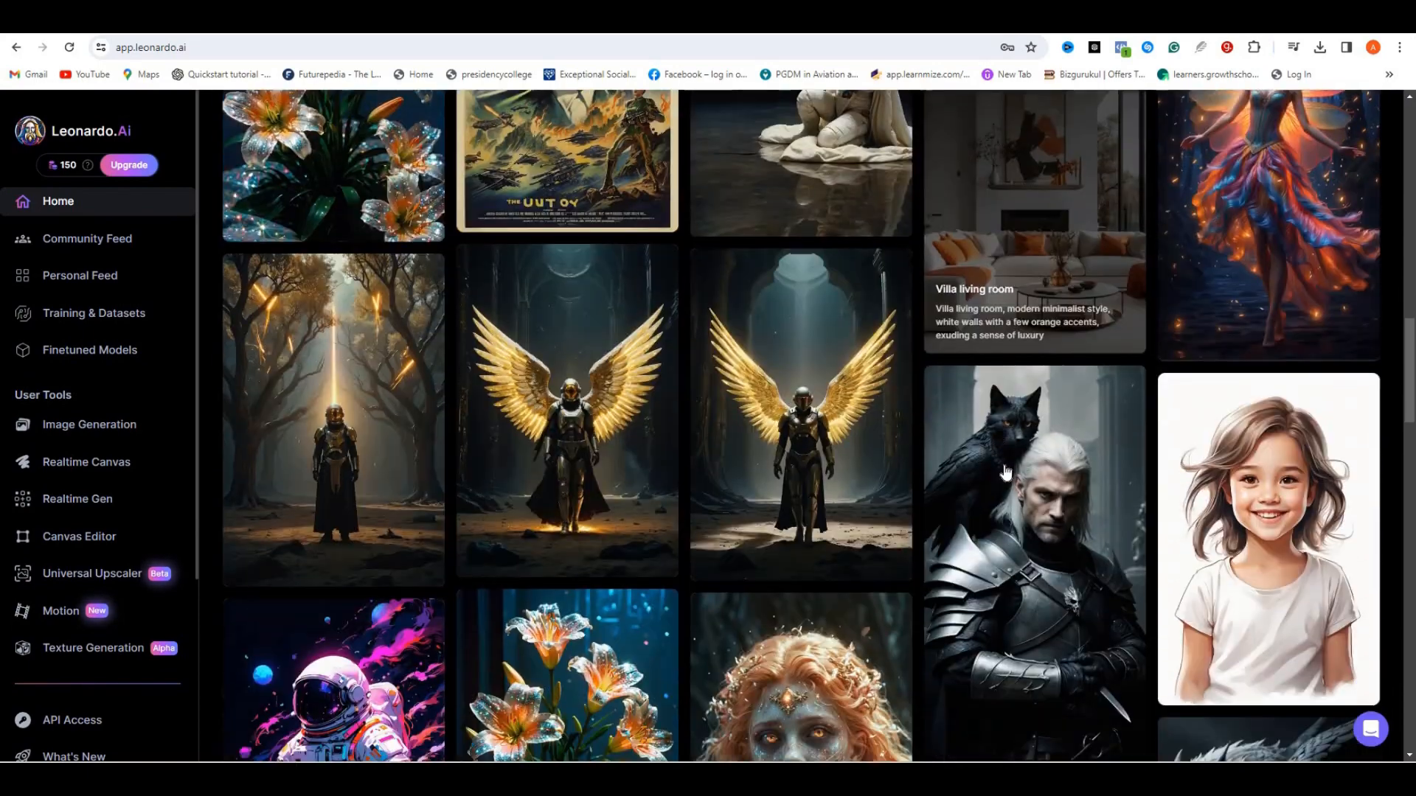
pyautogui.scroll(-10, 1004, 470)
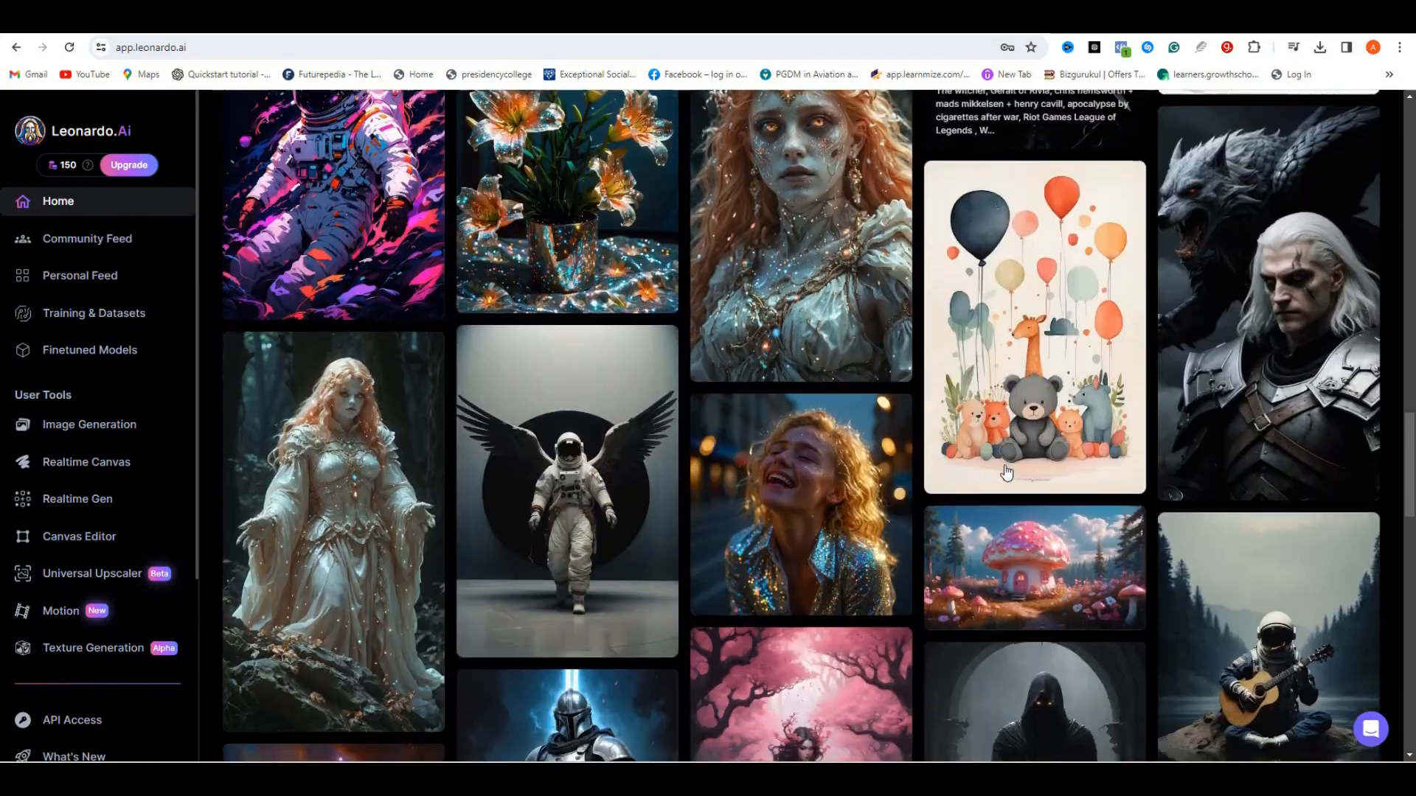
pyautogui.scroll(-8, 1007, 472)
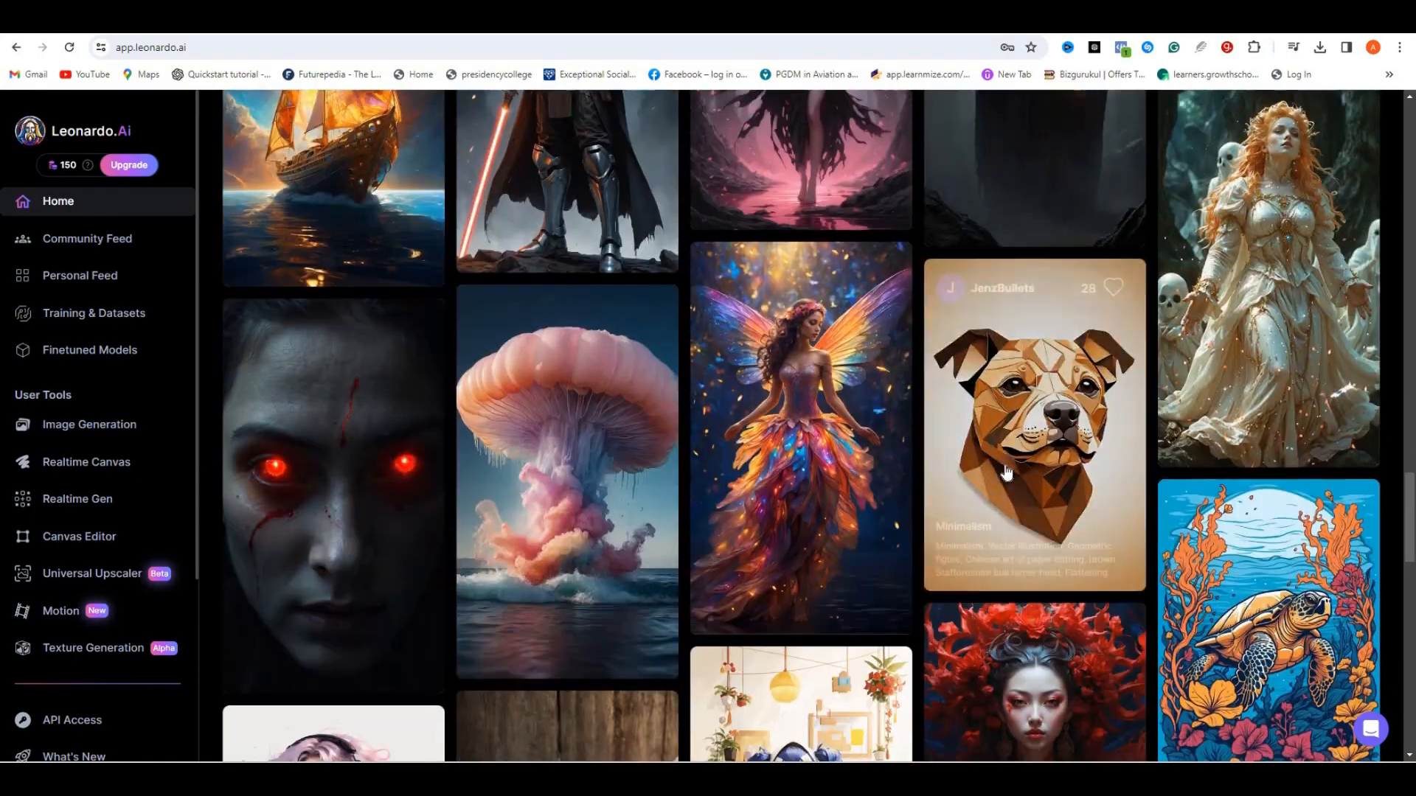
pyautogui.scroll(-8, 1008, 469)
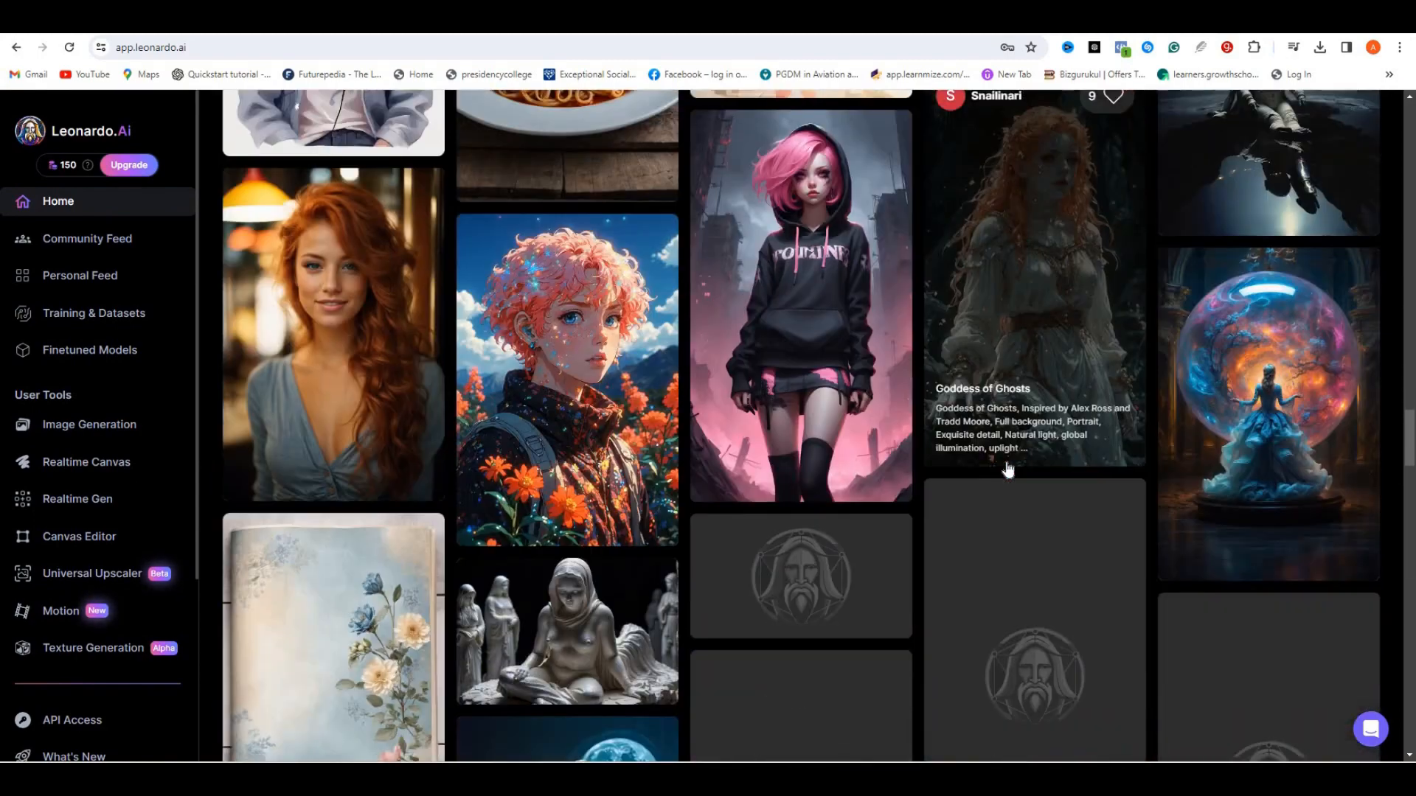
pyautogui.scroll(-3, 1008, 470)
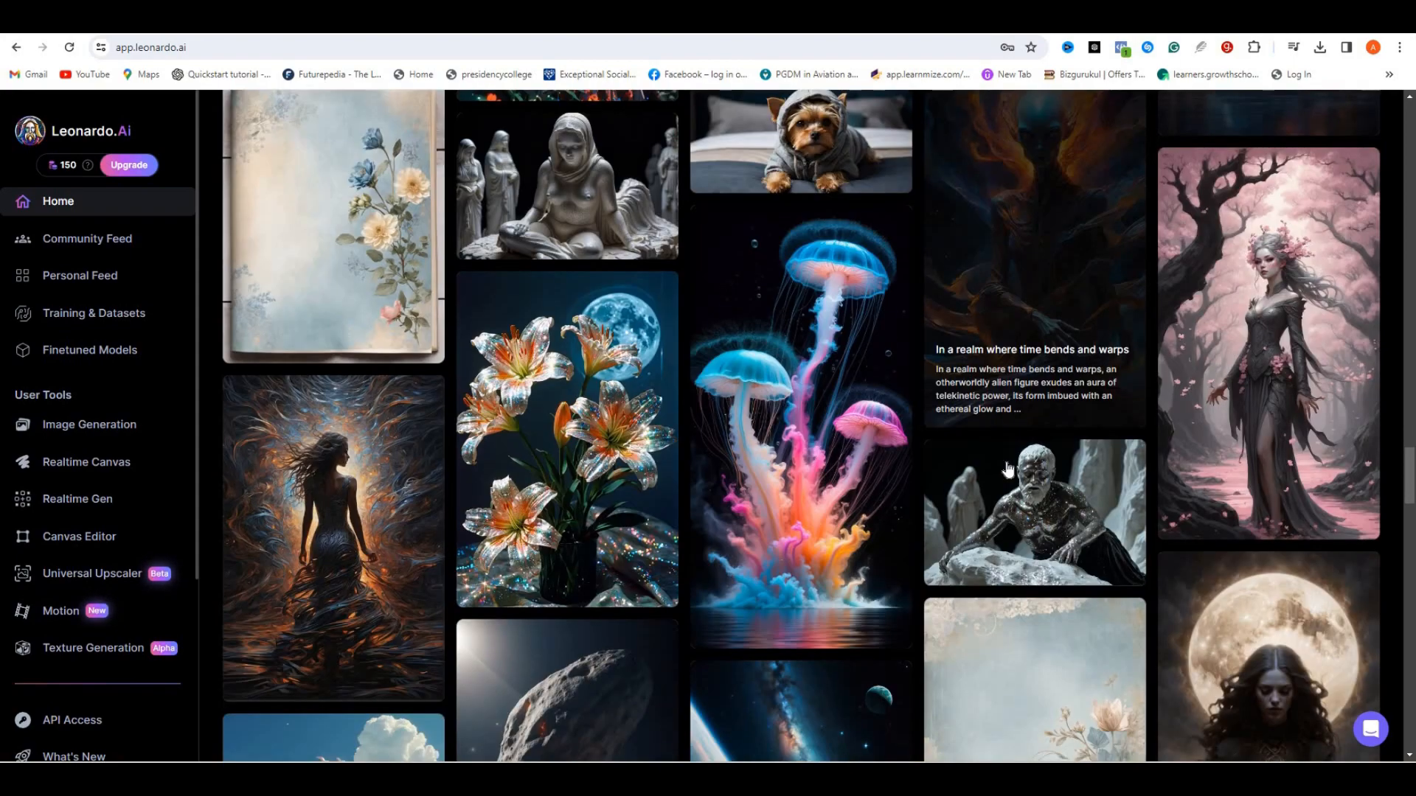
pyautogui.scroll(-11, 1008, 470)
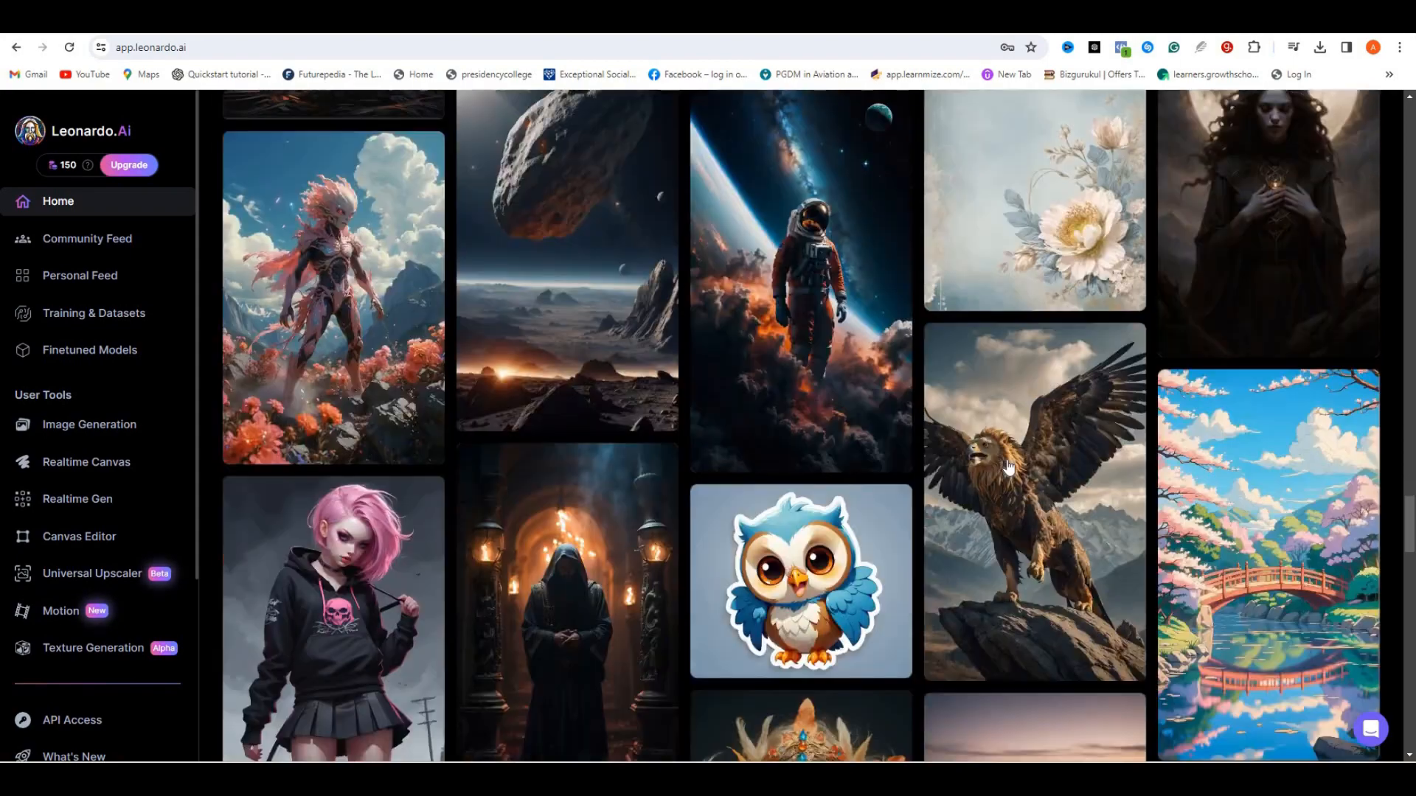
pyautogui.scroll(-11, 1010, 465)
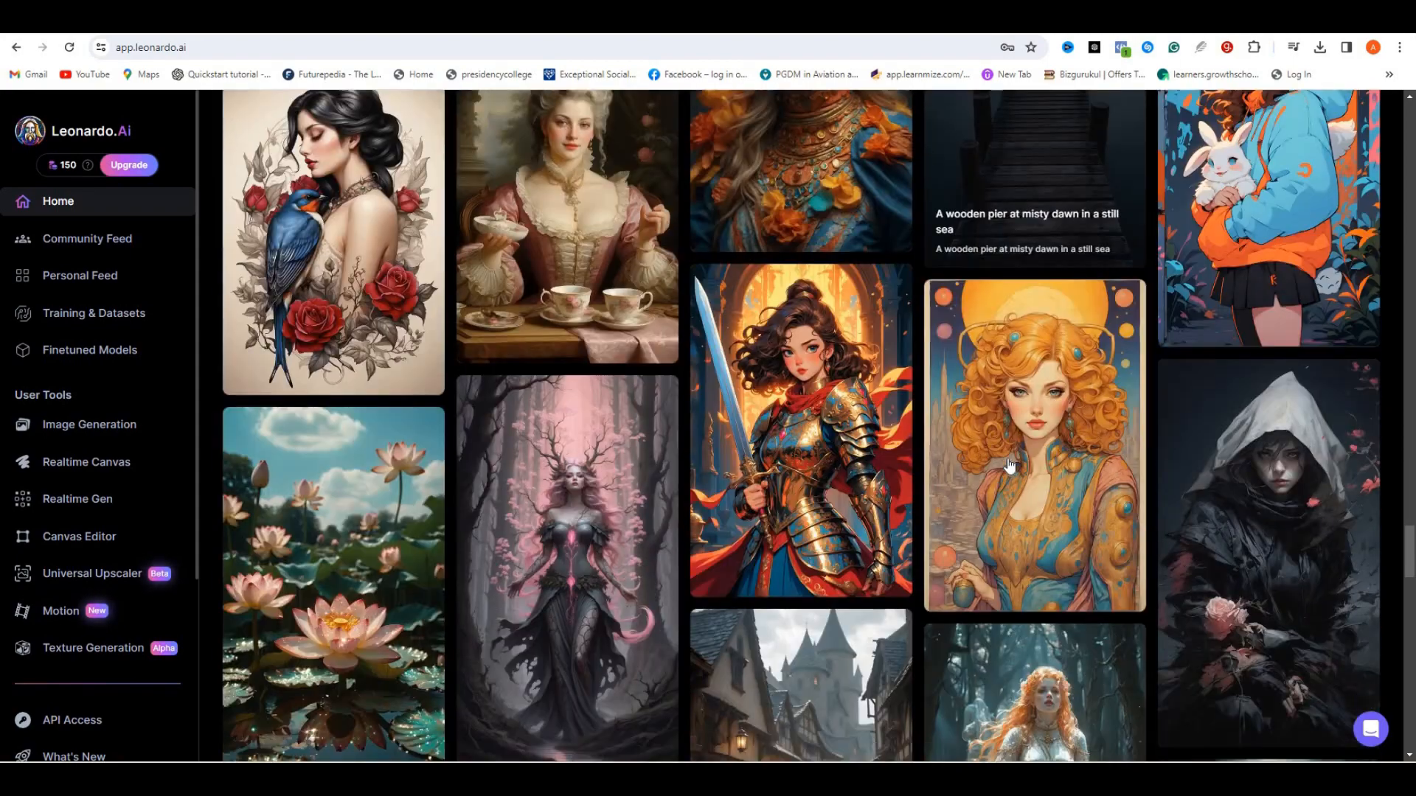
pyautogui.scroll(-10, 1009, 465)
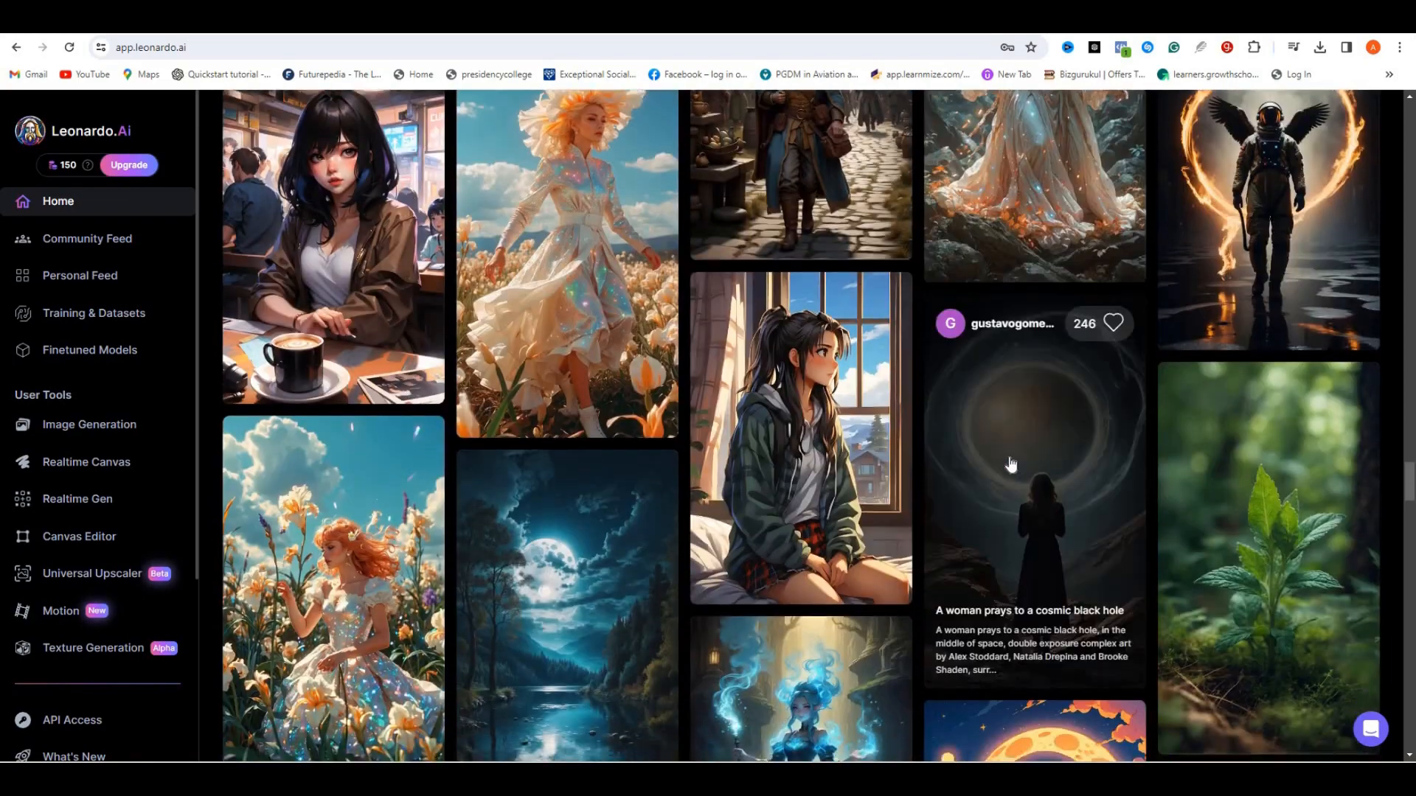
pyautogui.scroll(-10, 1010, 462)
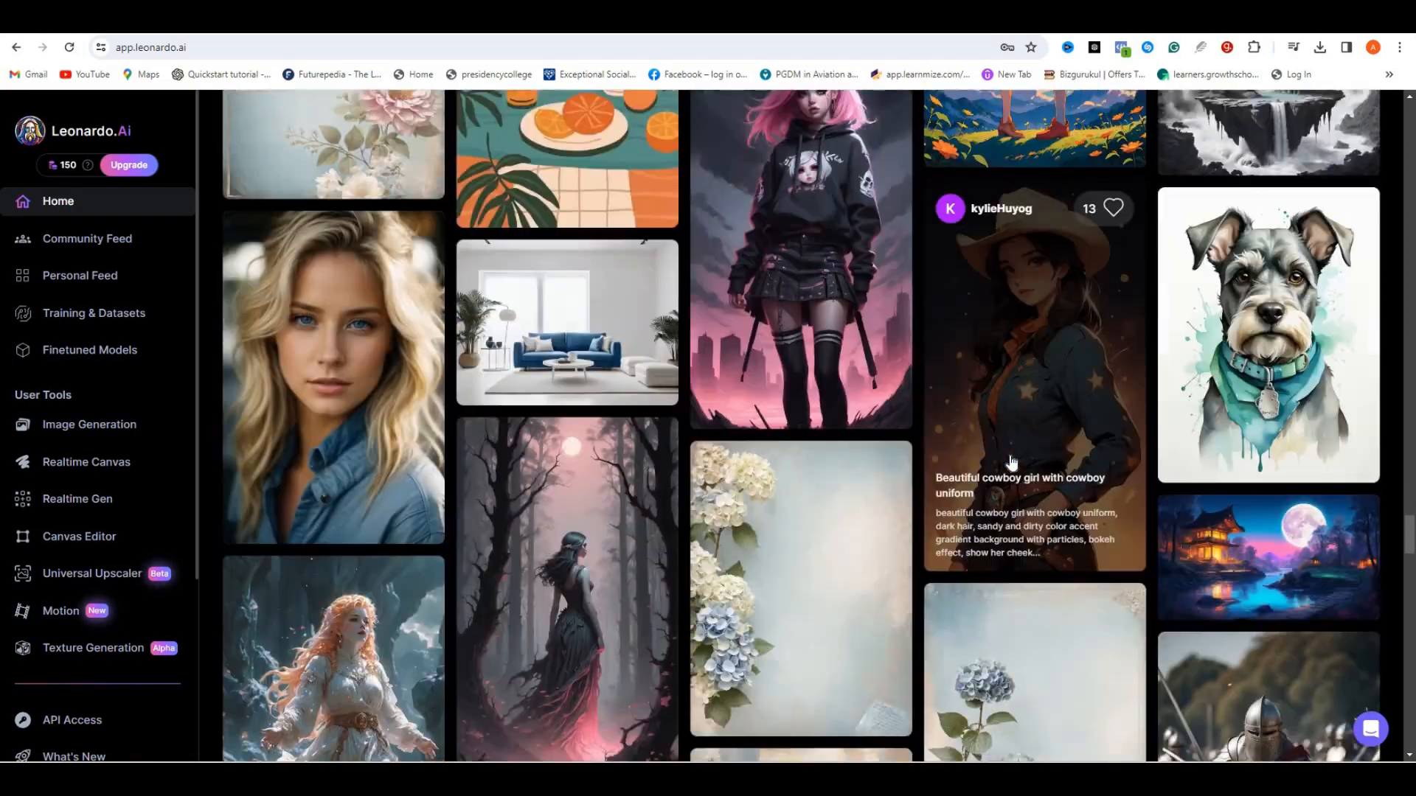
pyautogui.scroll(-11, 1011, 463)
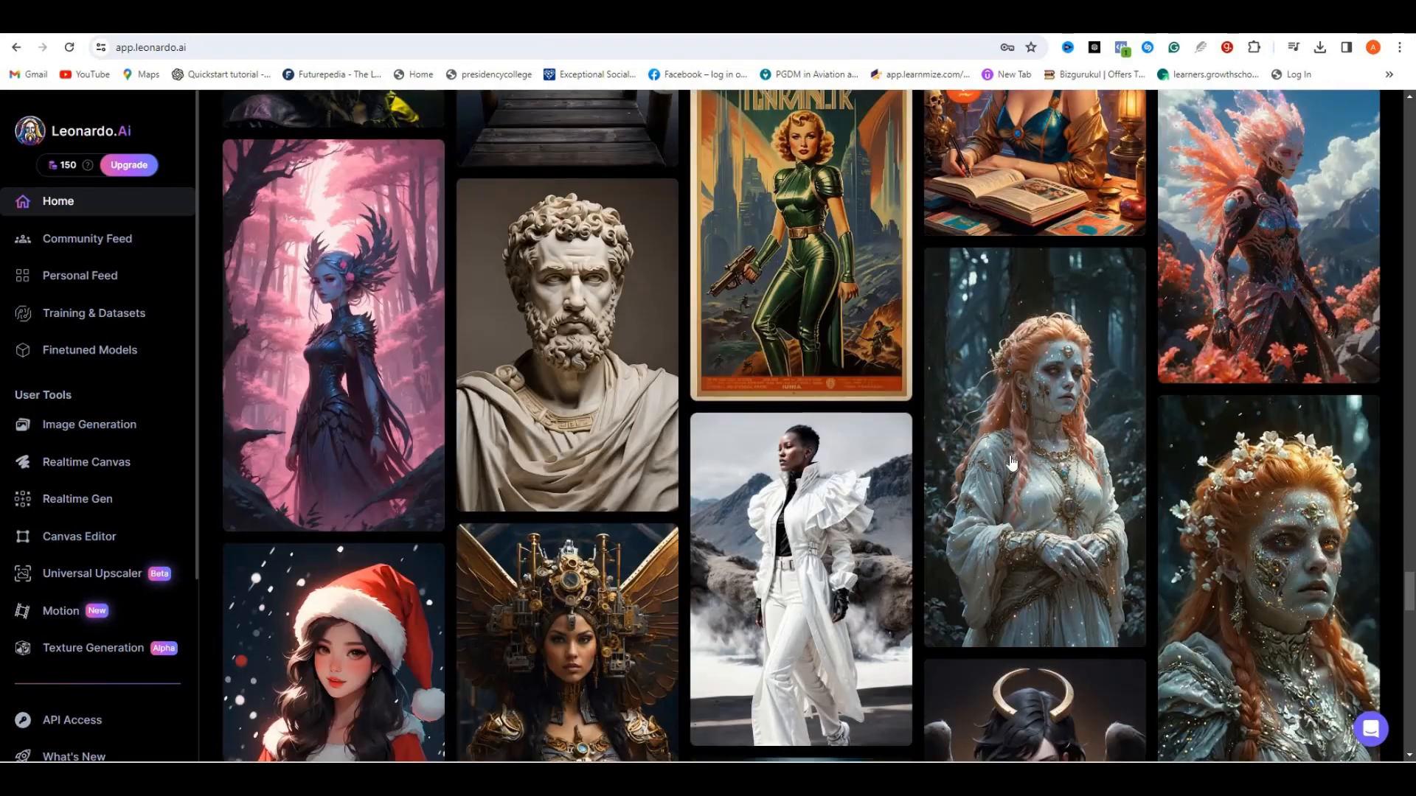
pyautogui.scroll(-5, 1011, 463)
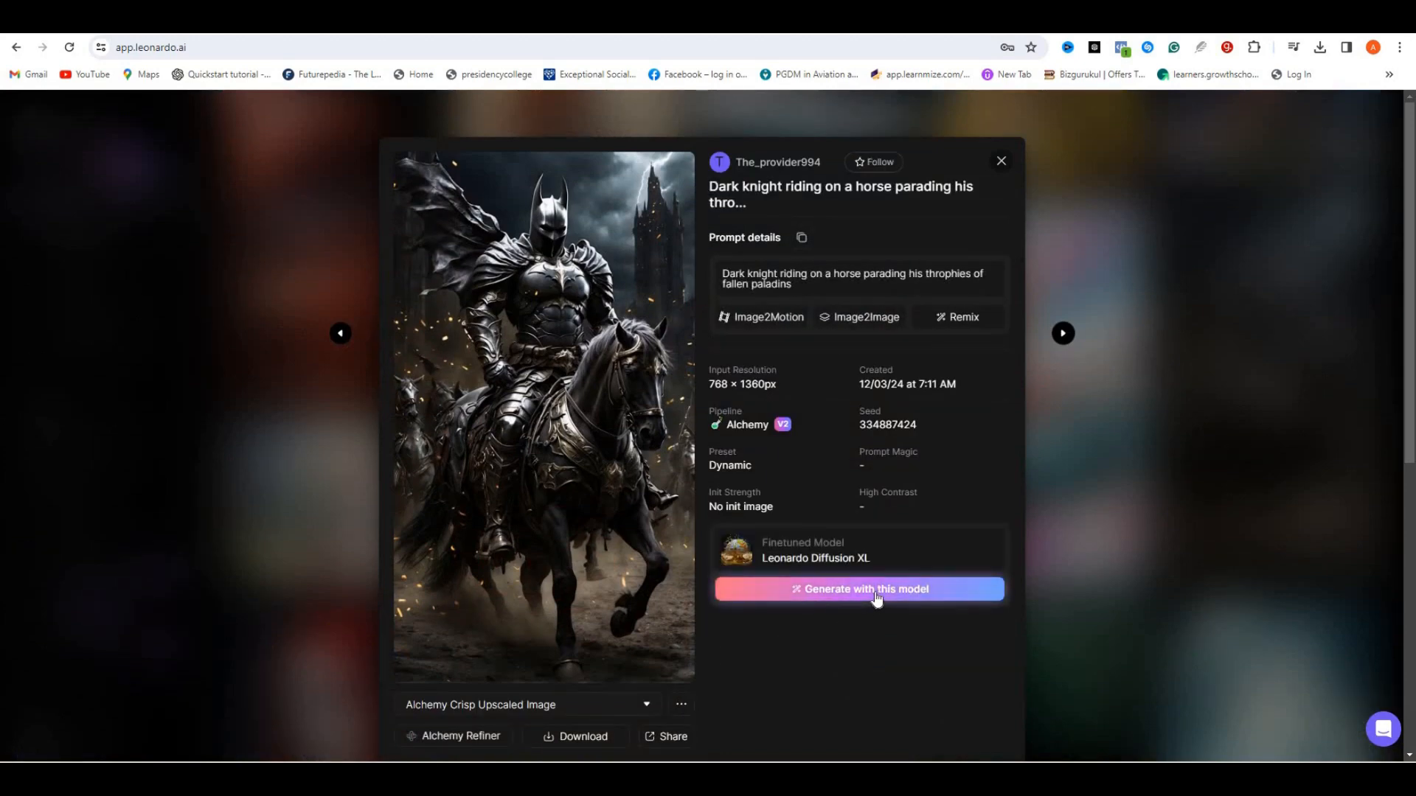
# Start an image generation with the Leonardo Diffusion XL model used for the dark knight on horseback artwork
pyautogui.click(877, 590)
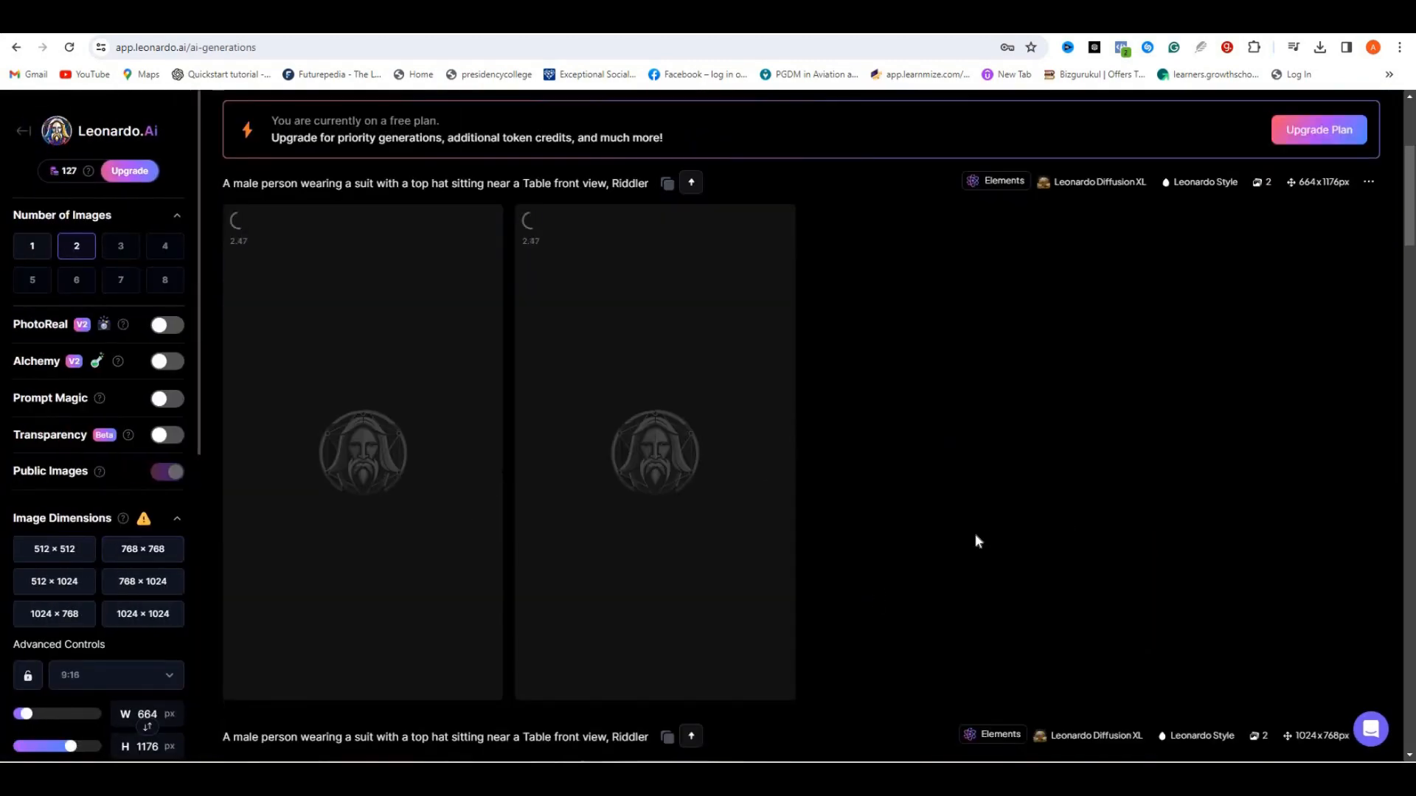
# Examine the prompt describing a male person in a suit and top hat, together with its generation options
pyautogui.scroll(5, 434, 272)
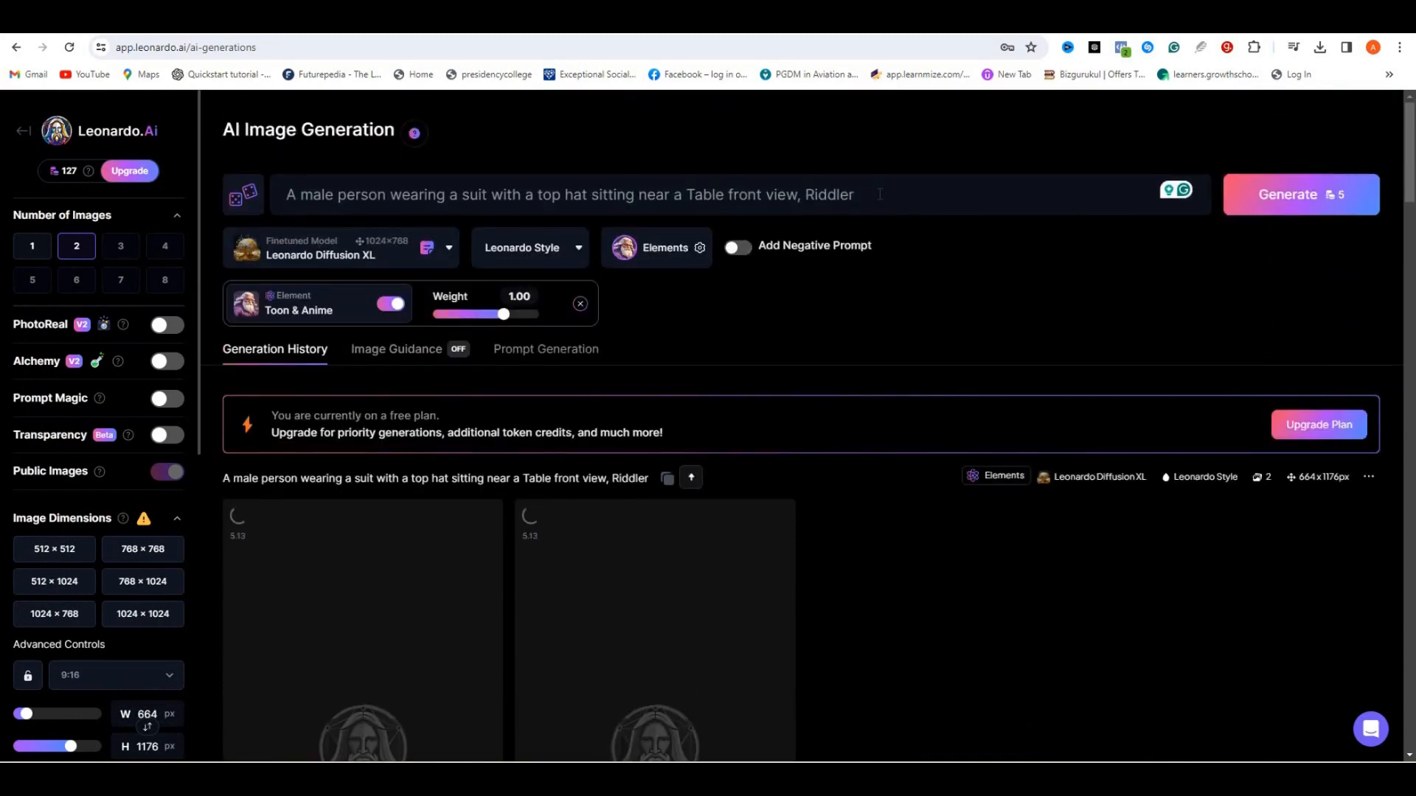
pyautogui.tripleClick(1103, 207)
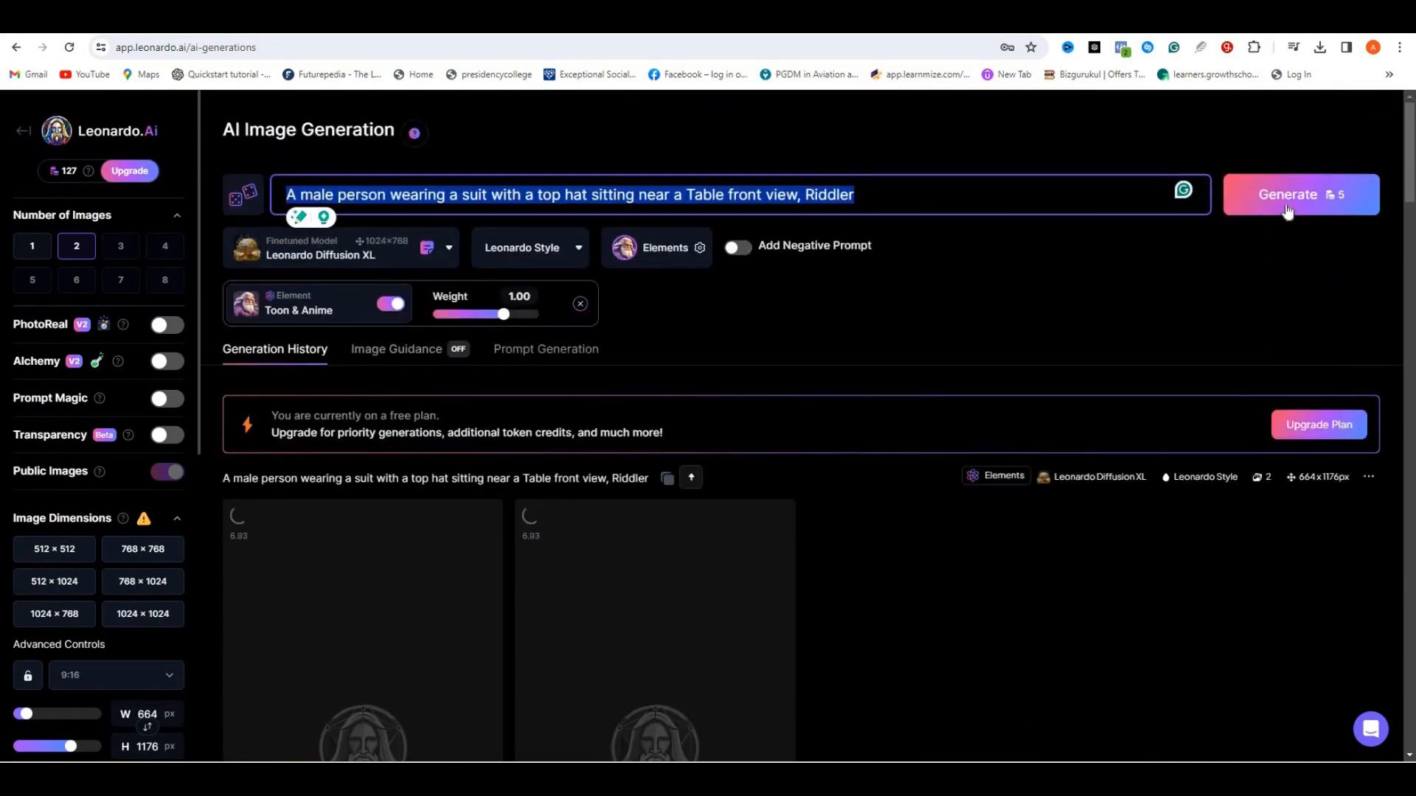
pyautogui.click(590, 578)
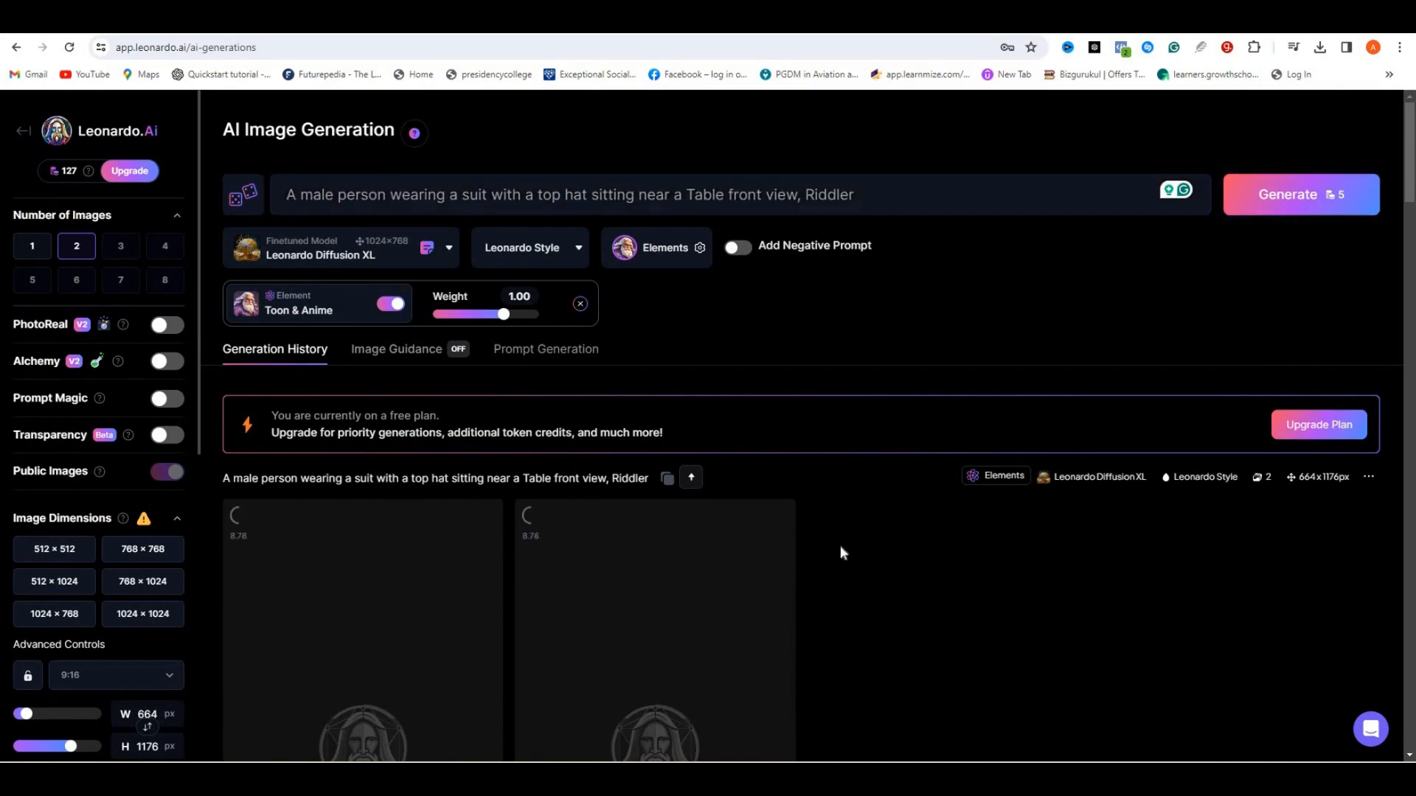
# Review the two generated Riddler images and download the first one, with the dark jacket
pyautogui.scroll(-1, 914, 537)
pyautogui.scroll(-4, 944, 537)
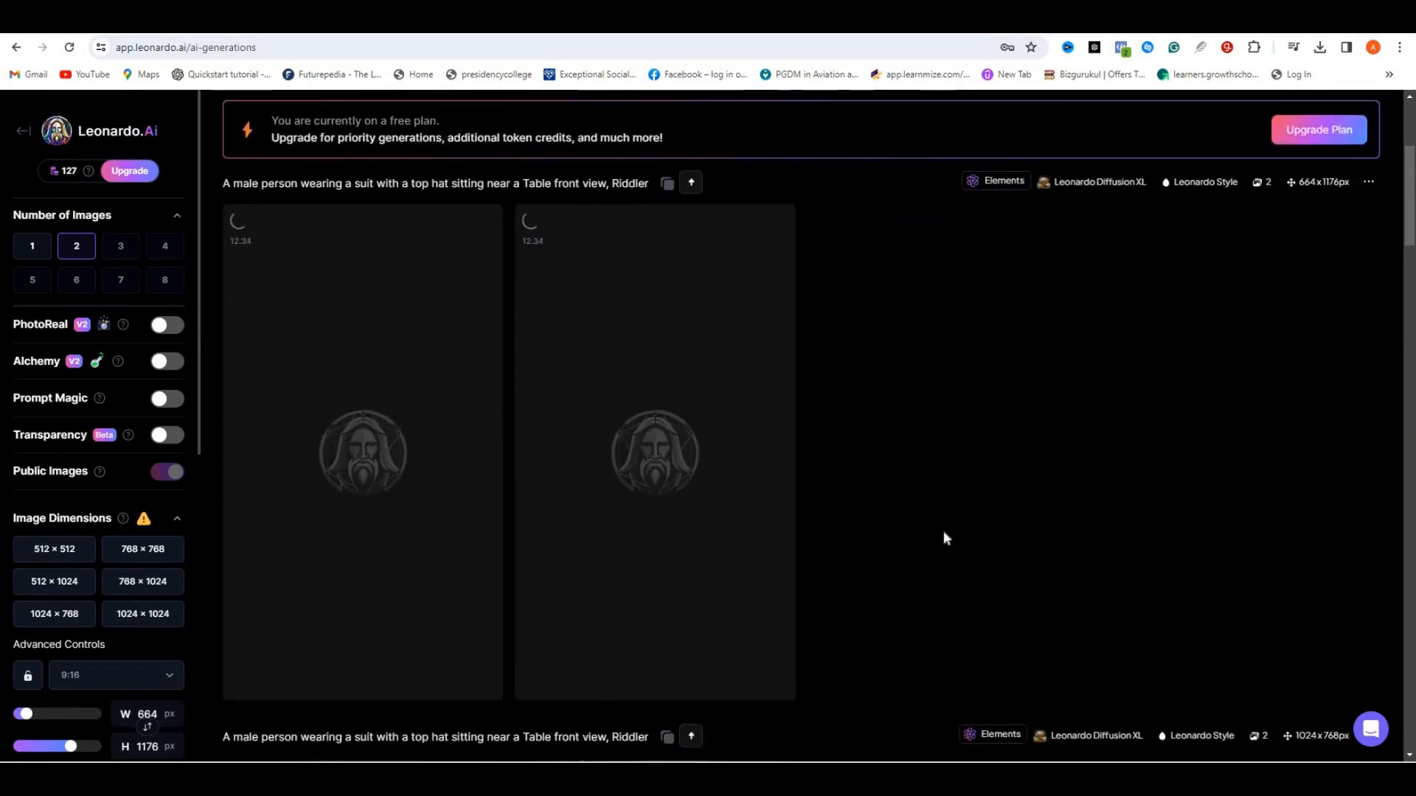
pyautogui.scroll(2, 943, 535)
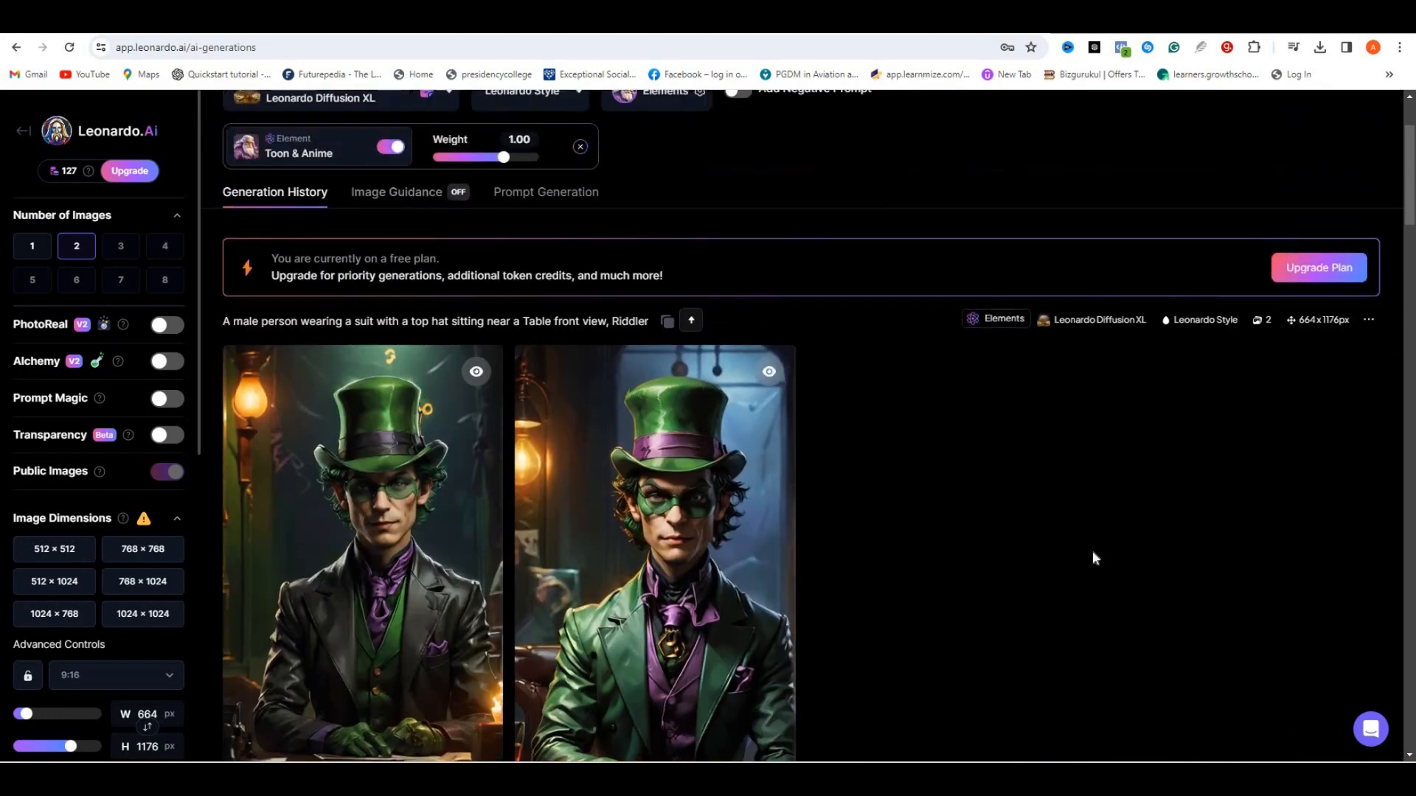
pyautogui.scroll(-2, 1093, 556)
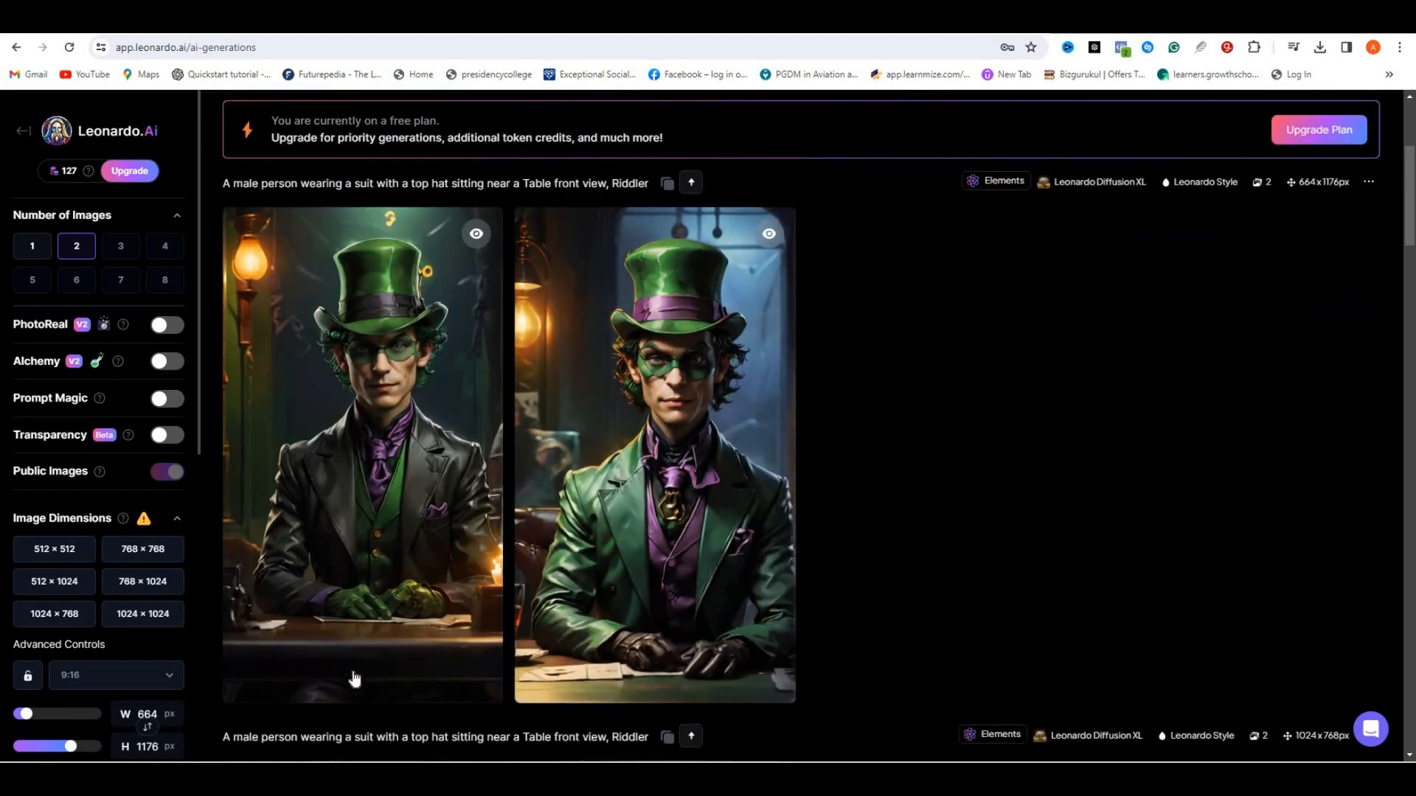
pyautogui.moveTo(288, 687)
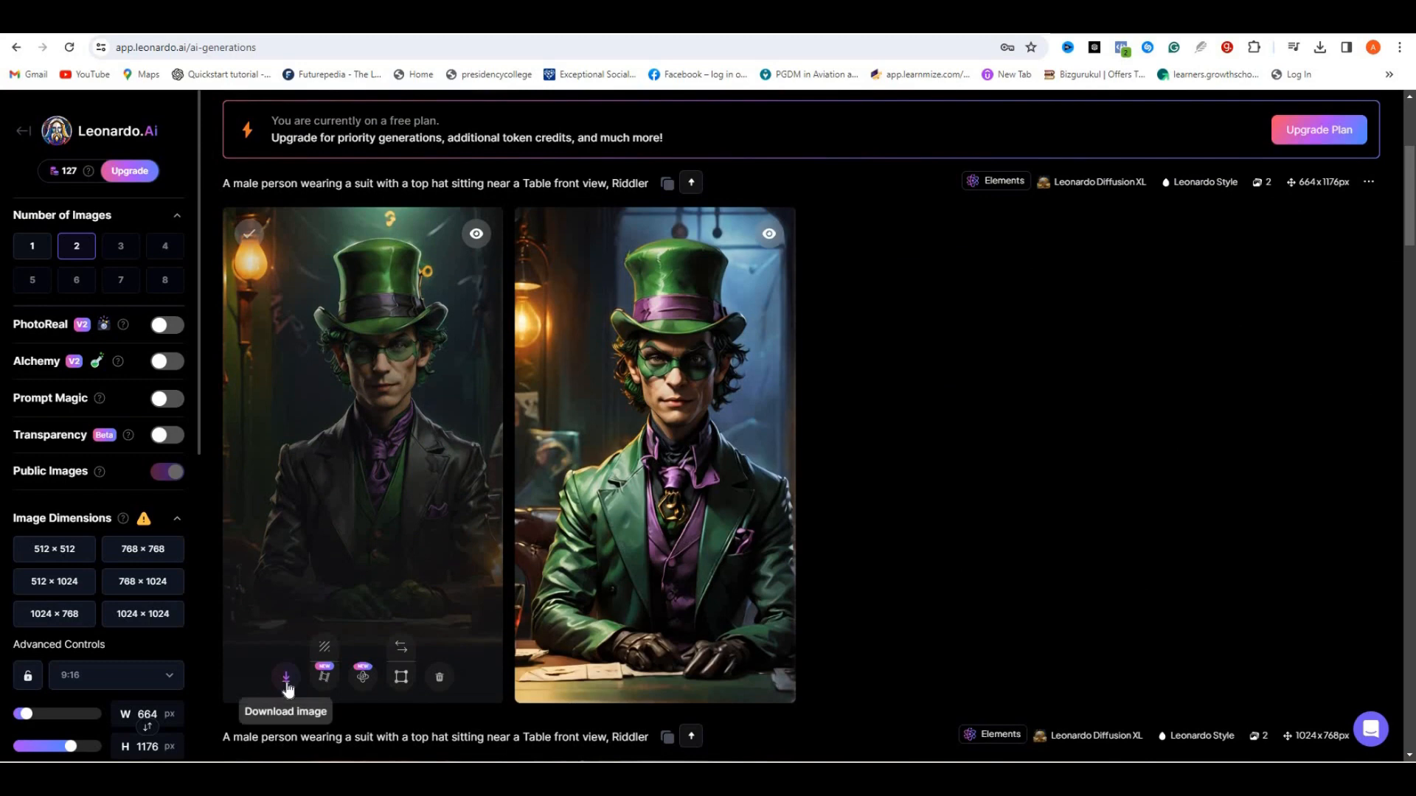
pyautogui.scroll(2, 882, 194)
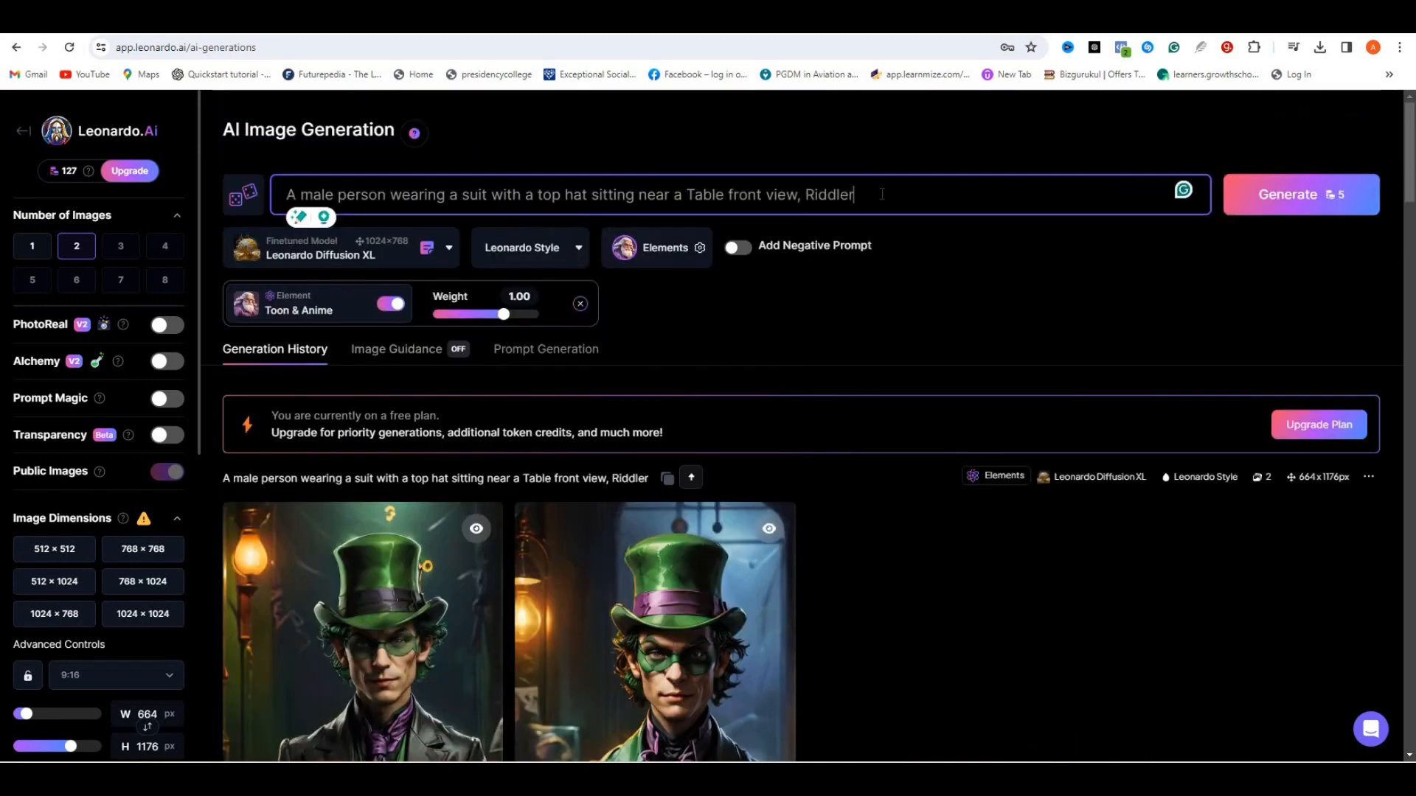
pyautogui.click(882, 194)
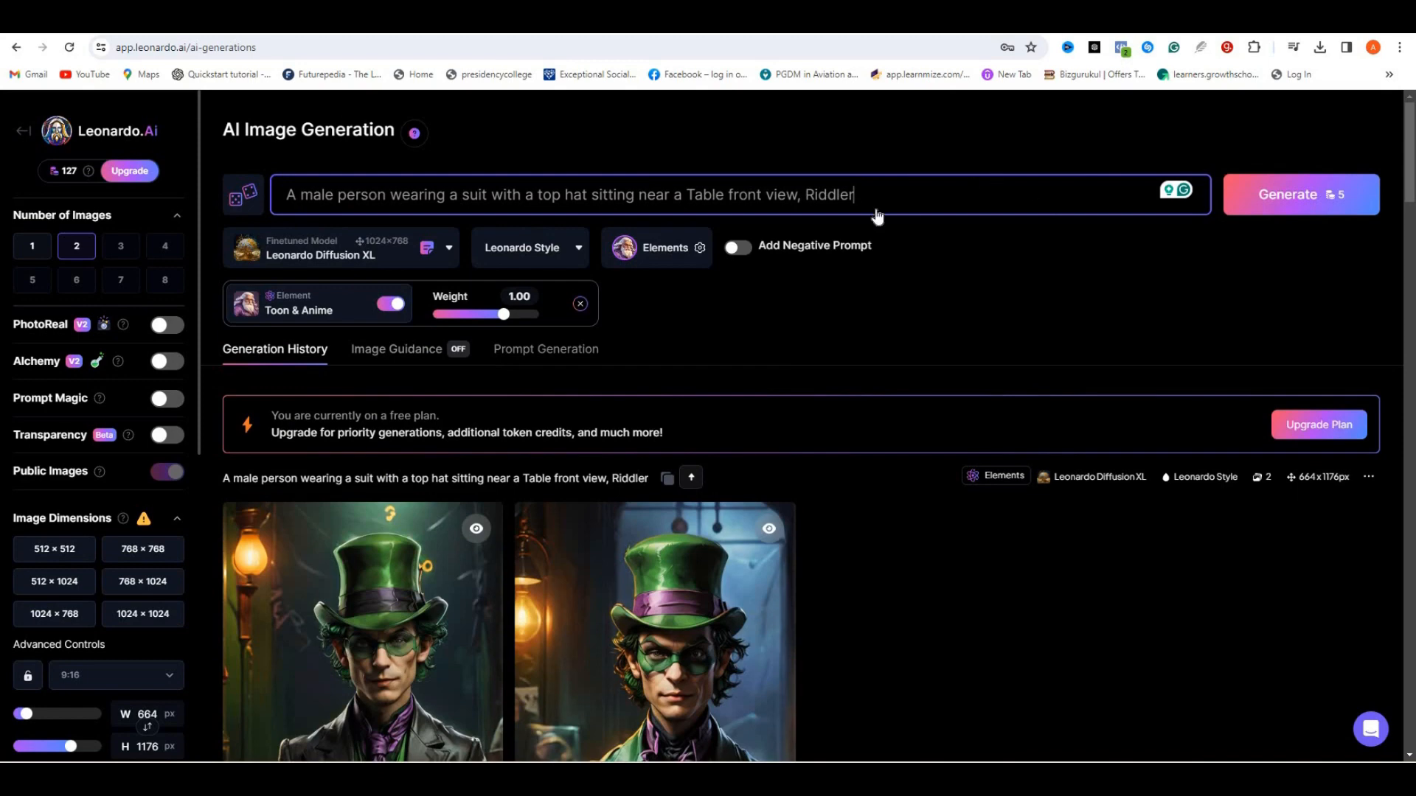
# Switch to Wondershare Virbo, start a Talking Photo and upload the downloaded Riddler image from the Downloads folder
pyautogui.hotkey('ctrl', 'Tab')
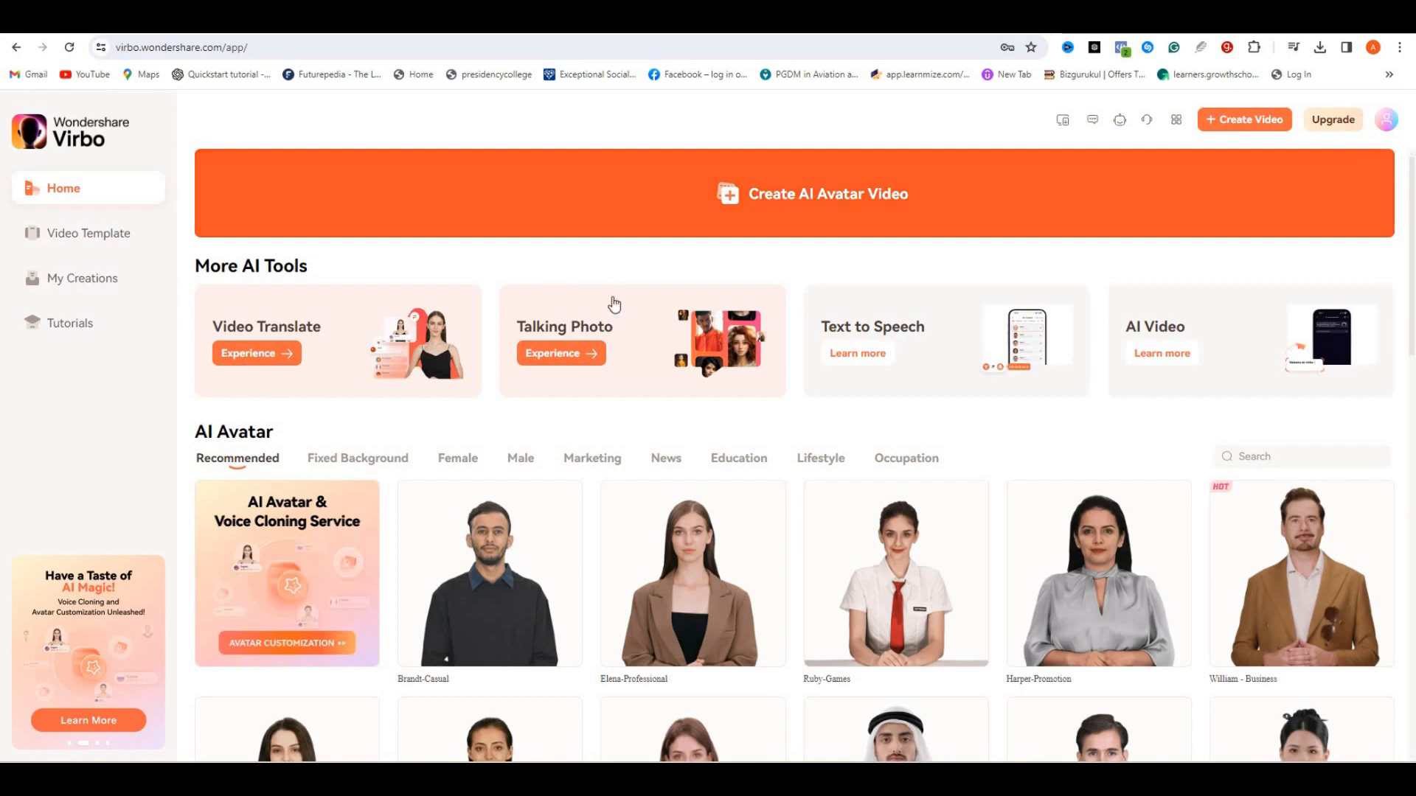
pyautogui.click(563, 360)
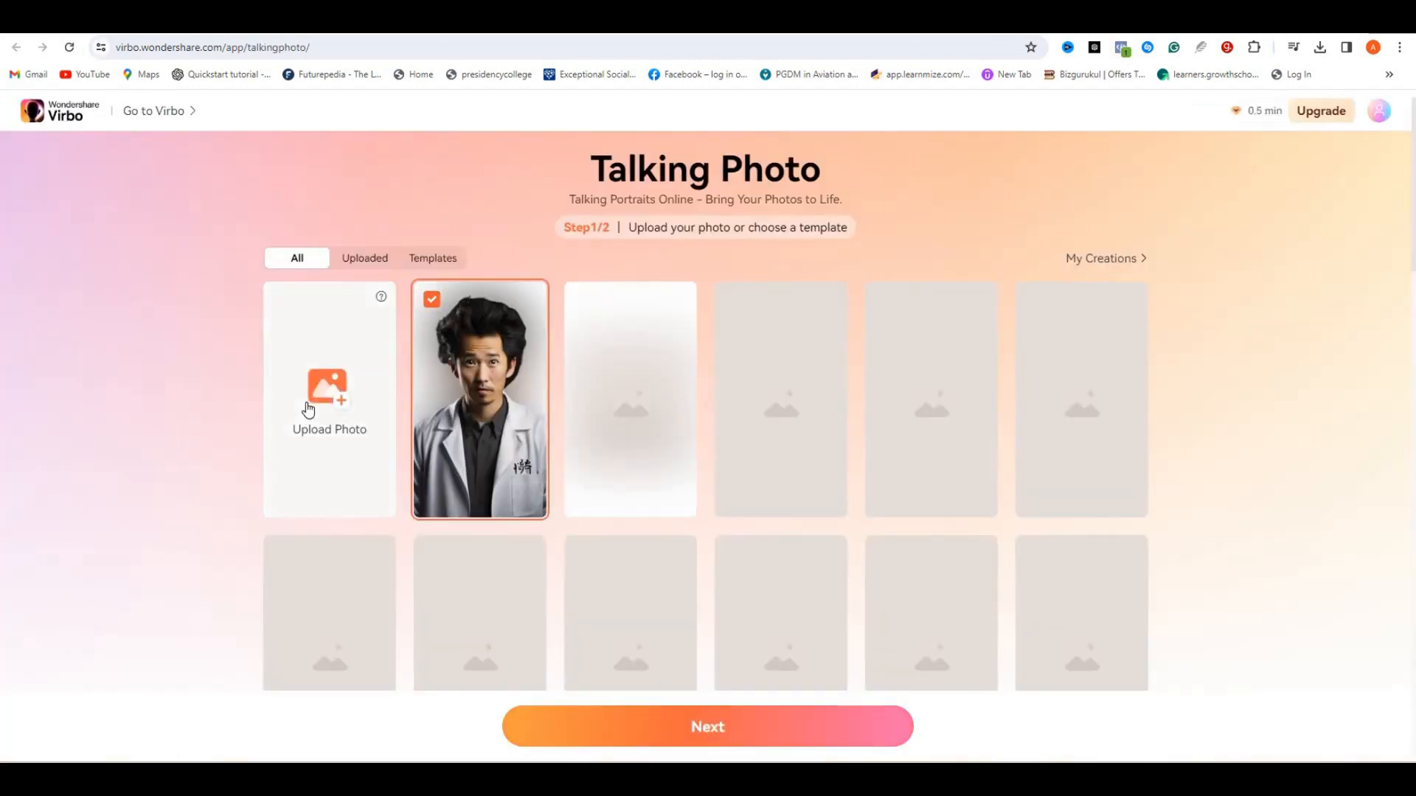
pyautogui.click(341, 400)
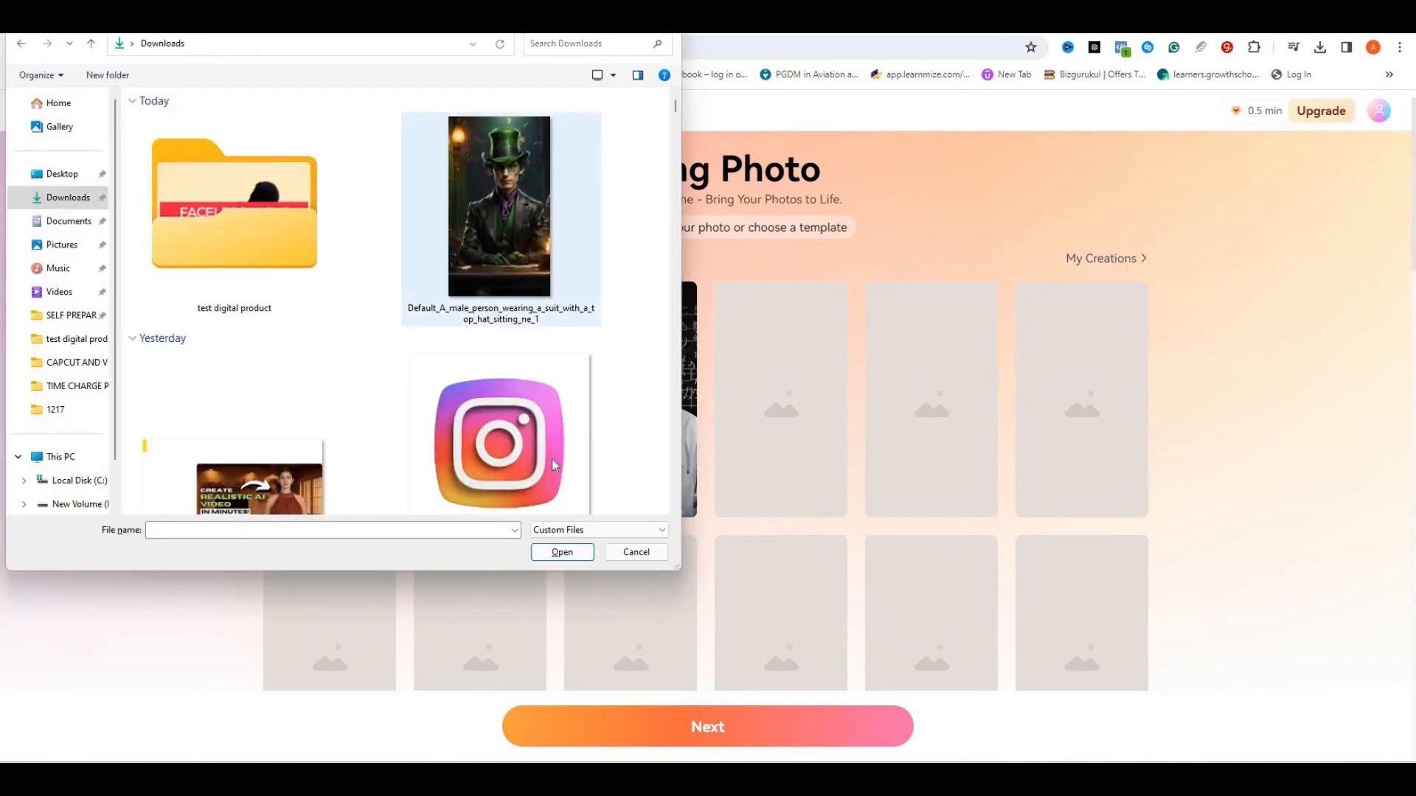
pyautogui.click(493, 221)
pyautogui.click(560, 550)
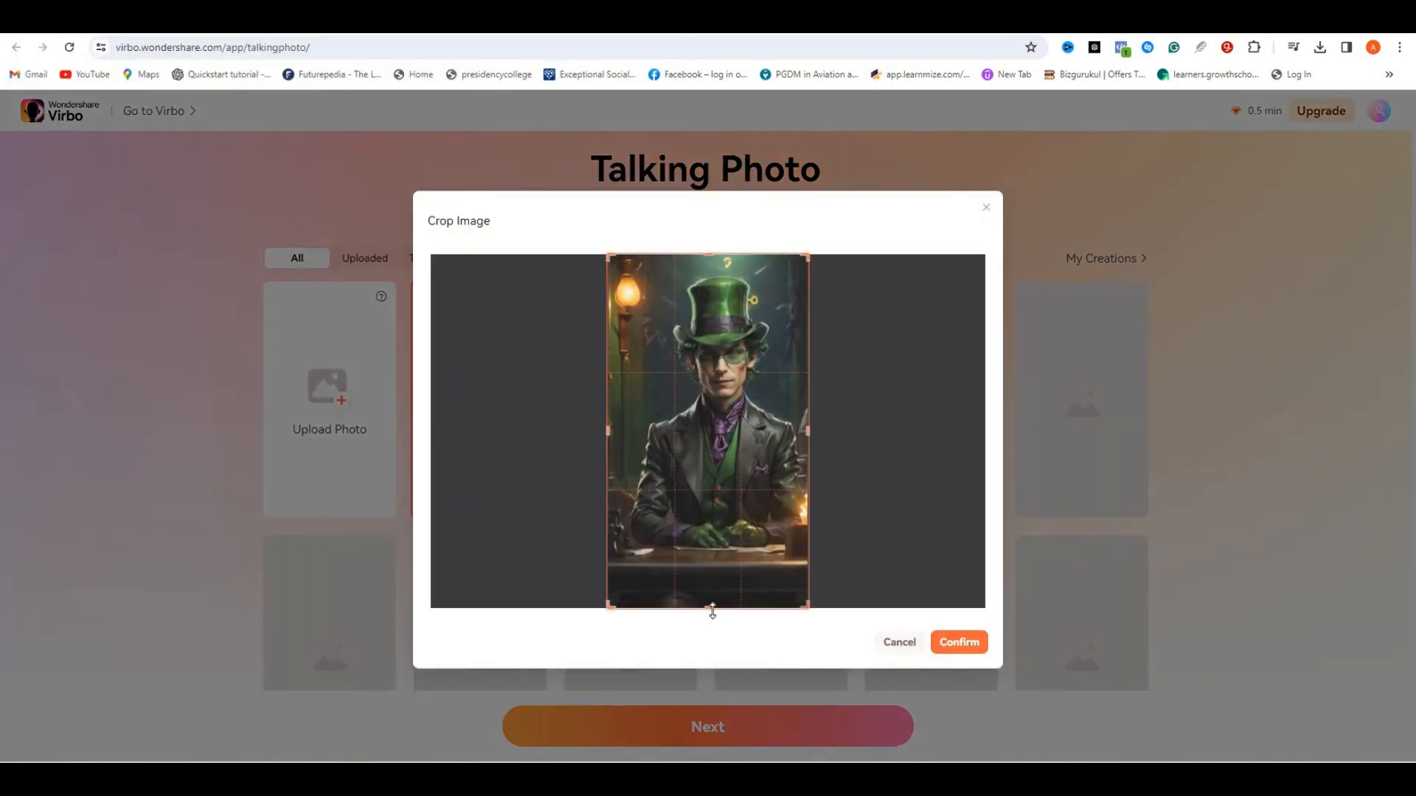
# Crop the lower table area off the Riddler image and continue to the voiceover setup with it
pyautogui.moveTo(709, 608); pyautogui.dragTo(709, 549)
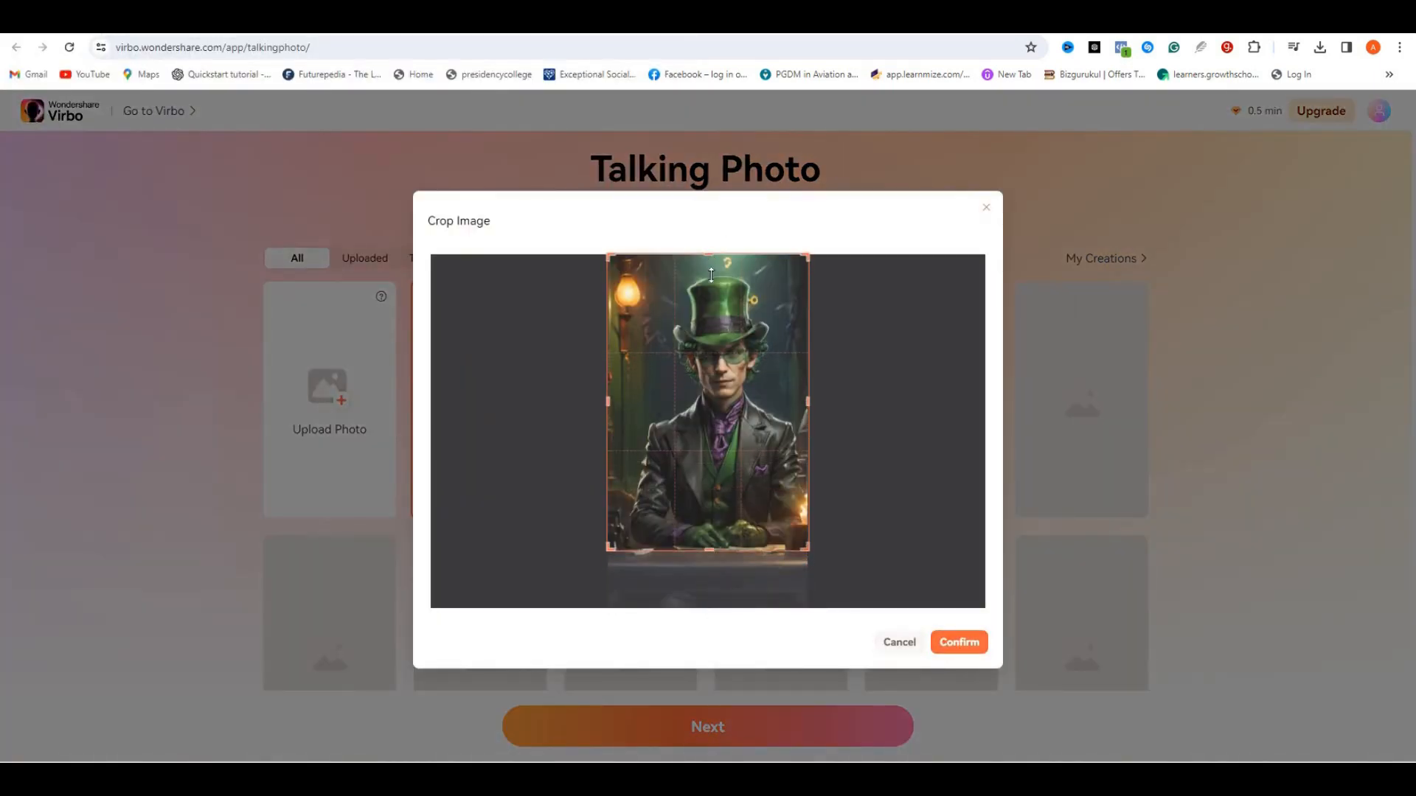
pyautogui.click(958, 642)
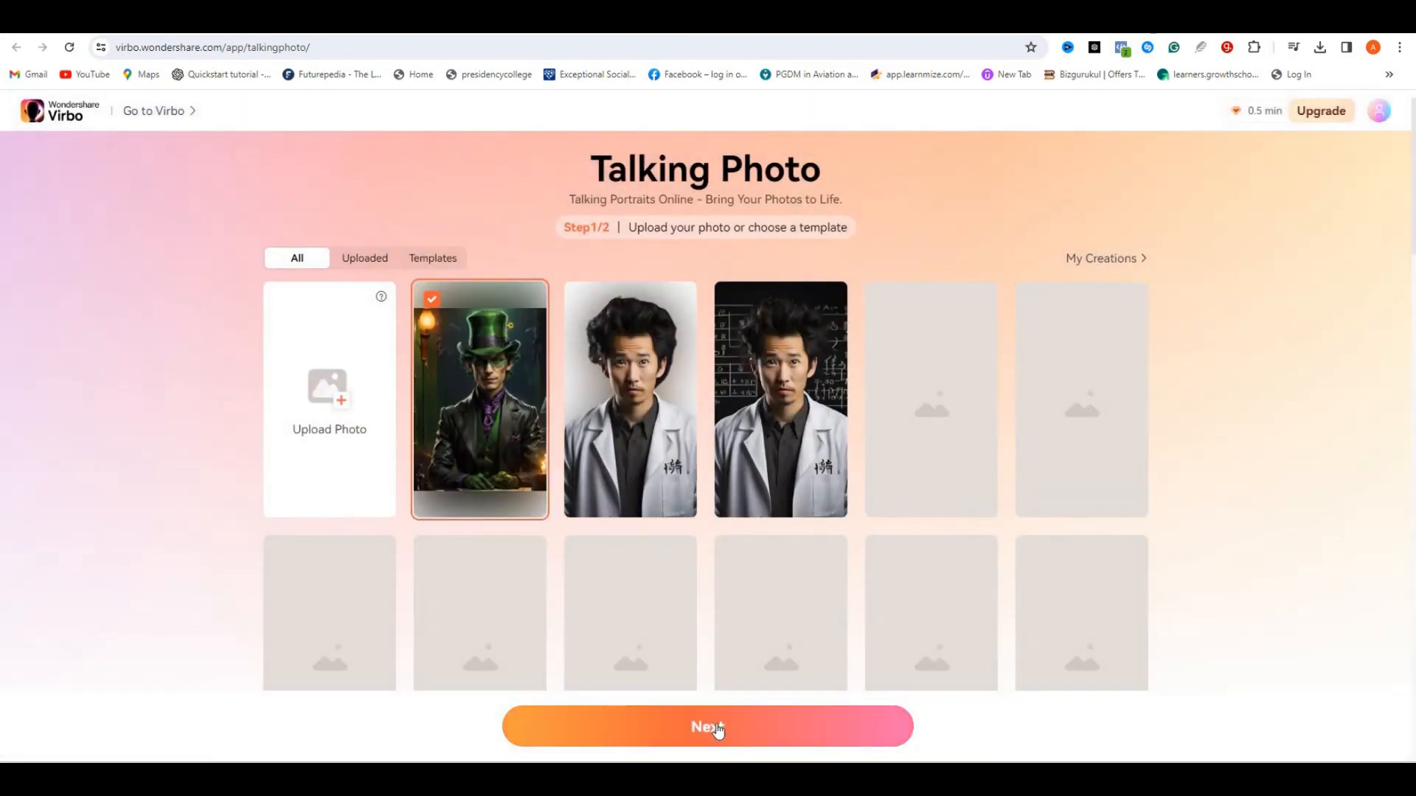
pyautogui.click(719, 729)
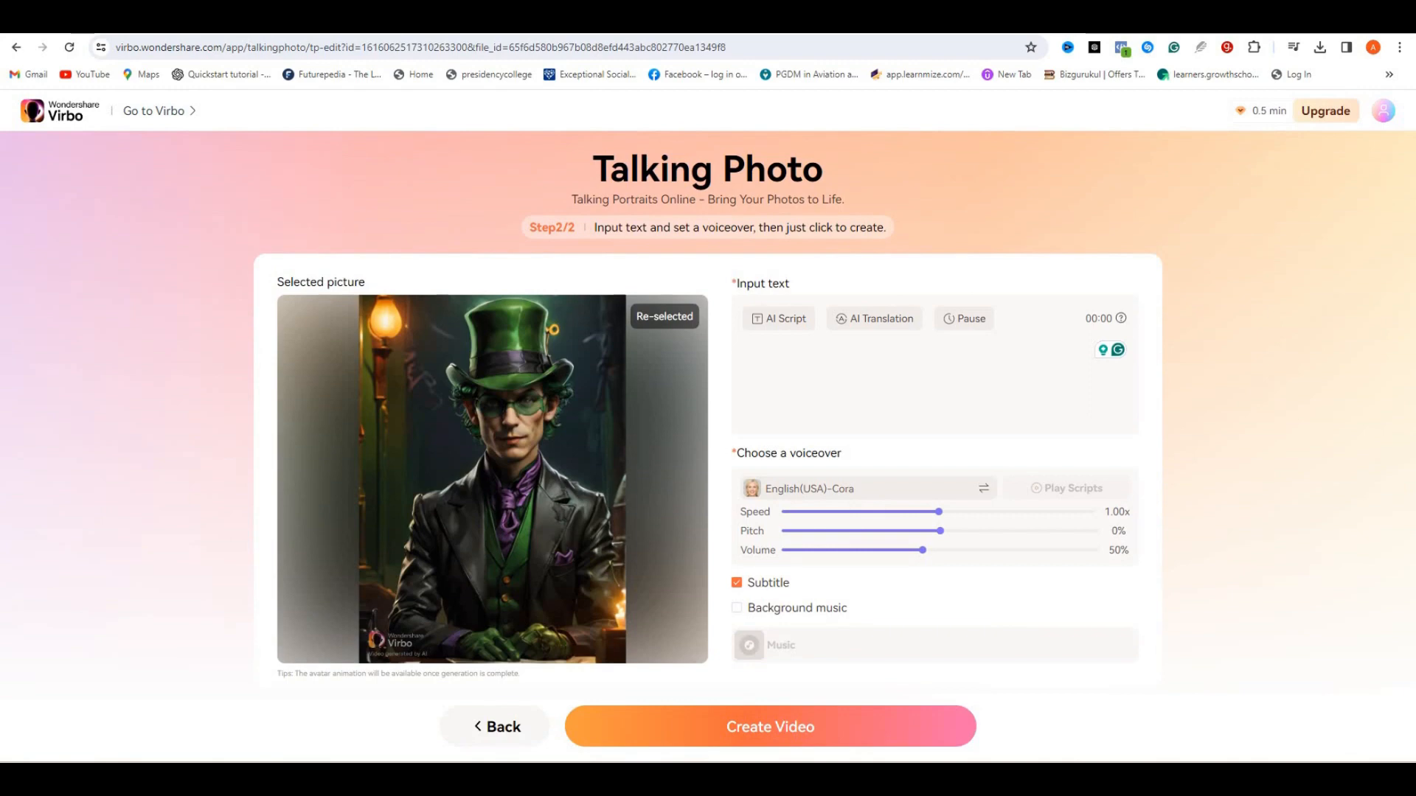
# Copy the three-riddle script from ElevenLabs into the Talking Photo input text
pyautogui.click(513, 34)
pyautogui.click(1320, 34)
pyautogui.rightClick(760, 362)
pyautogui.click(816, 509)
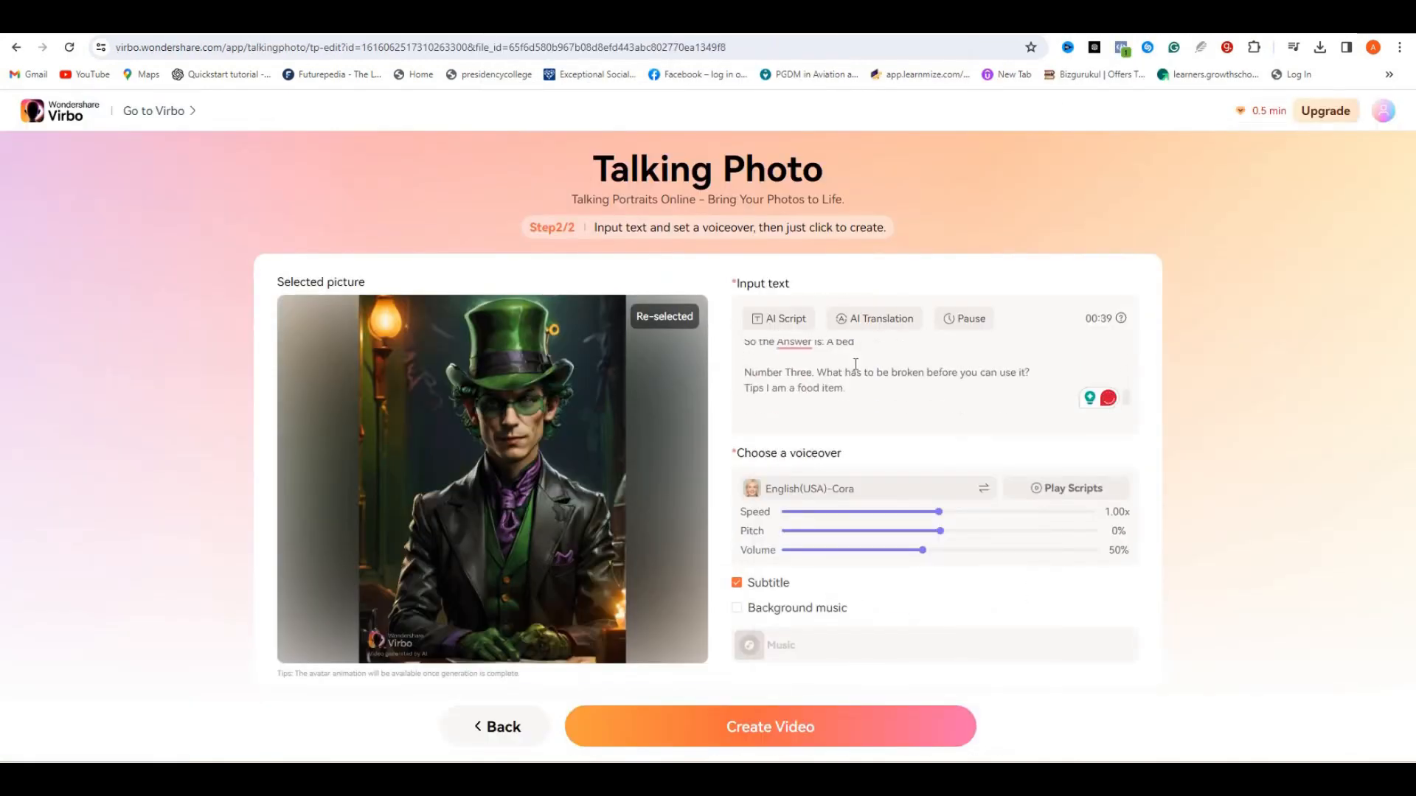
pyautogui.press('BackSpace')
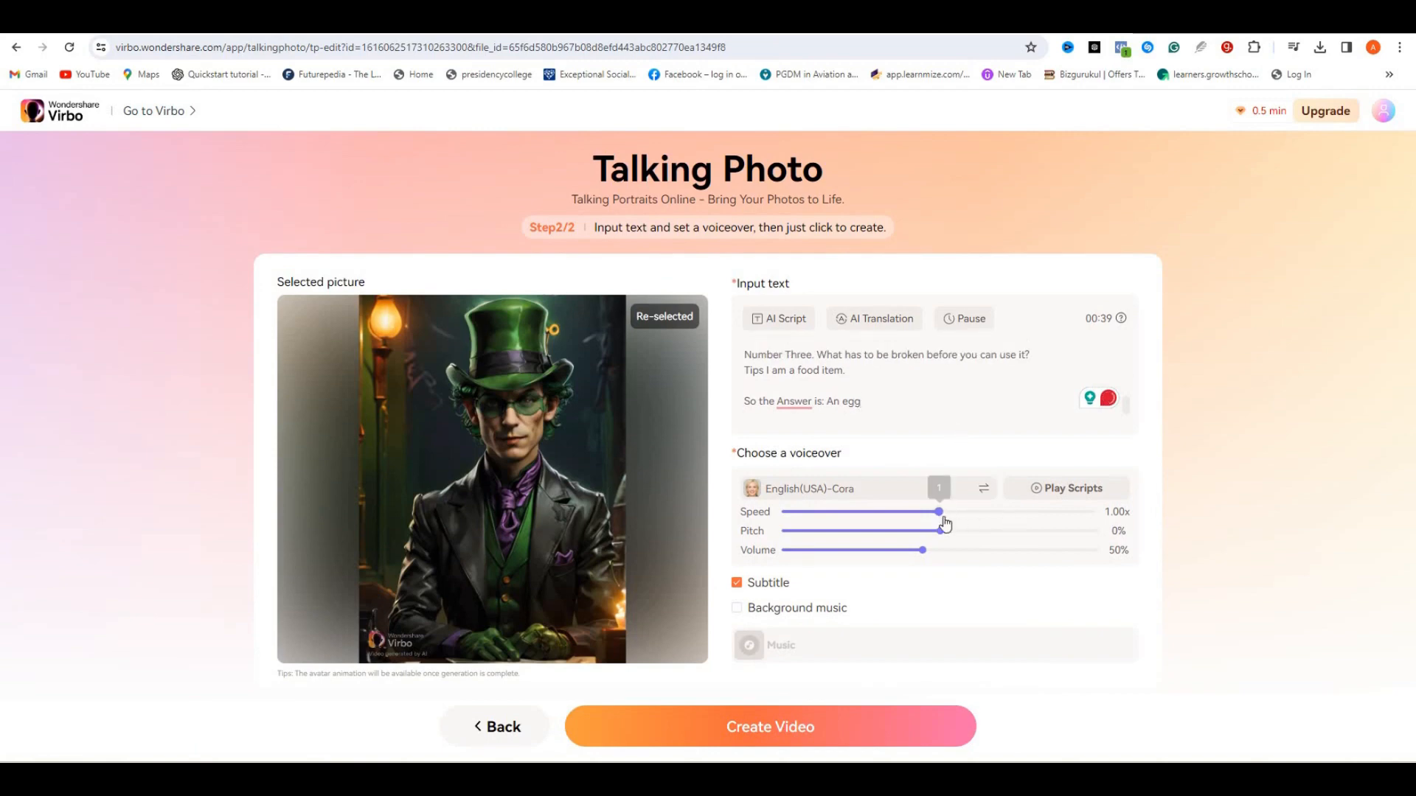
# Set the voiceover volume to 60% and choose the male voice English(IRL)-Connor
pyautogui.click(950, 550)
pyautogui.click(892, 487)
pyautogui.click(896, 285)
pyautogui.click(885, 314)
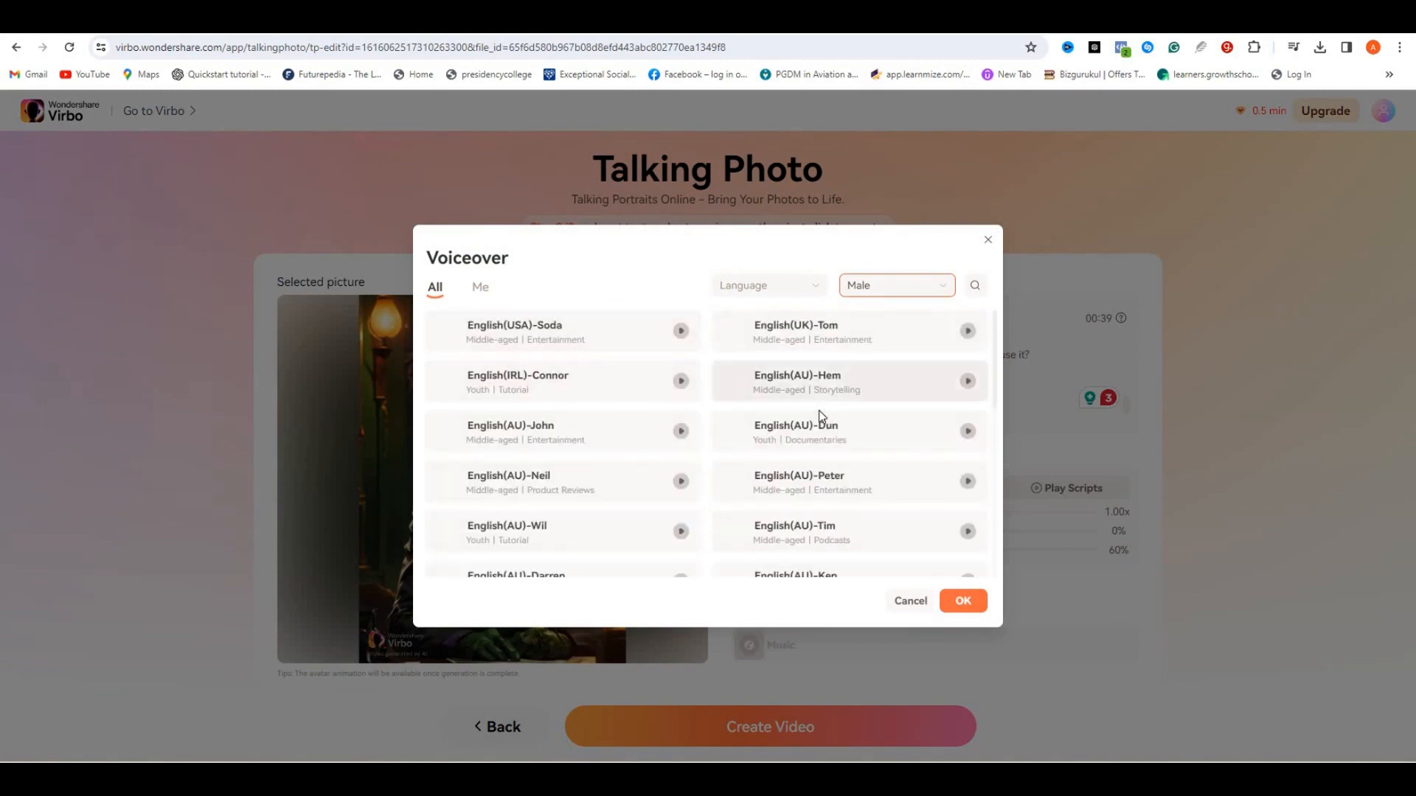
pyautogui.scroll(-5, 819, 410)
pyautogui.scroll(5, 676, 391)
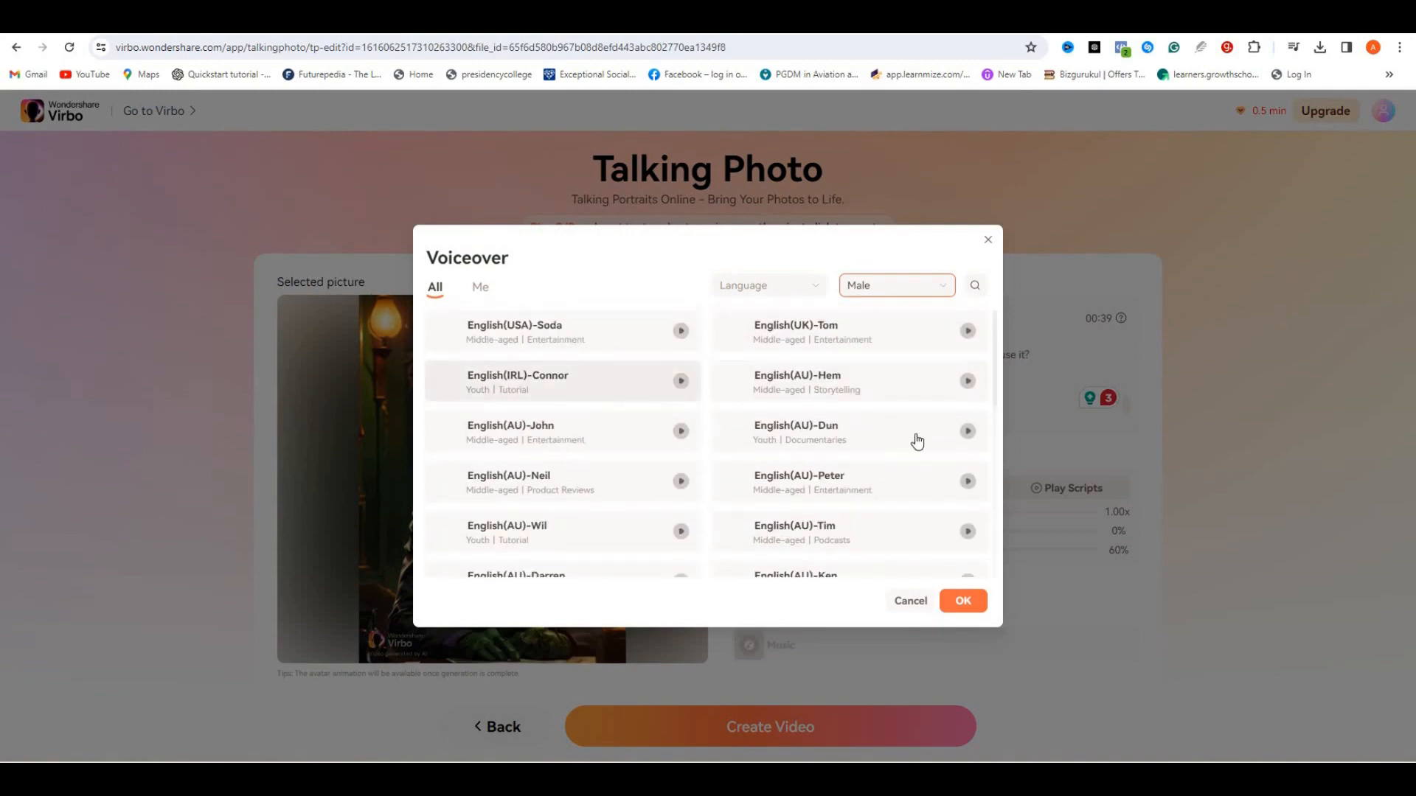
pyautogui.click(968, 431)
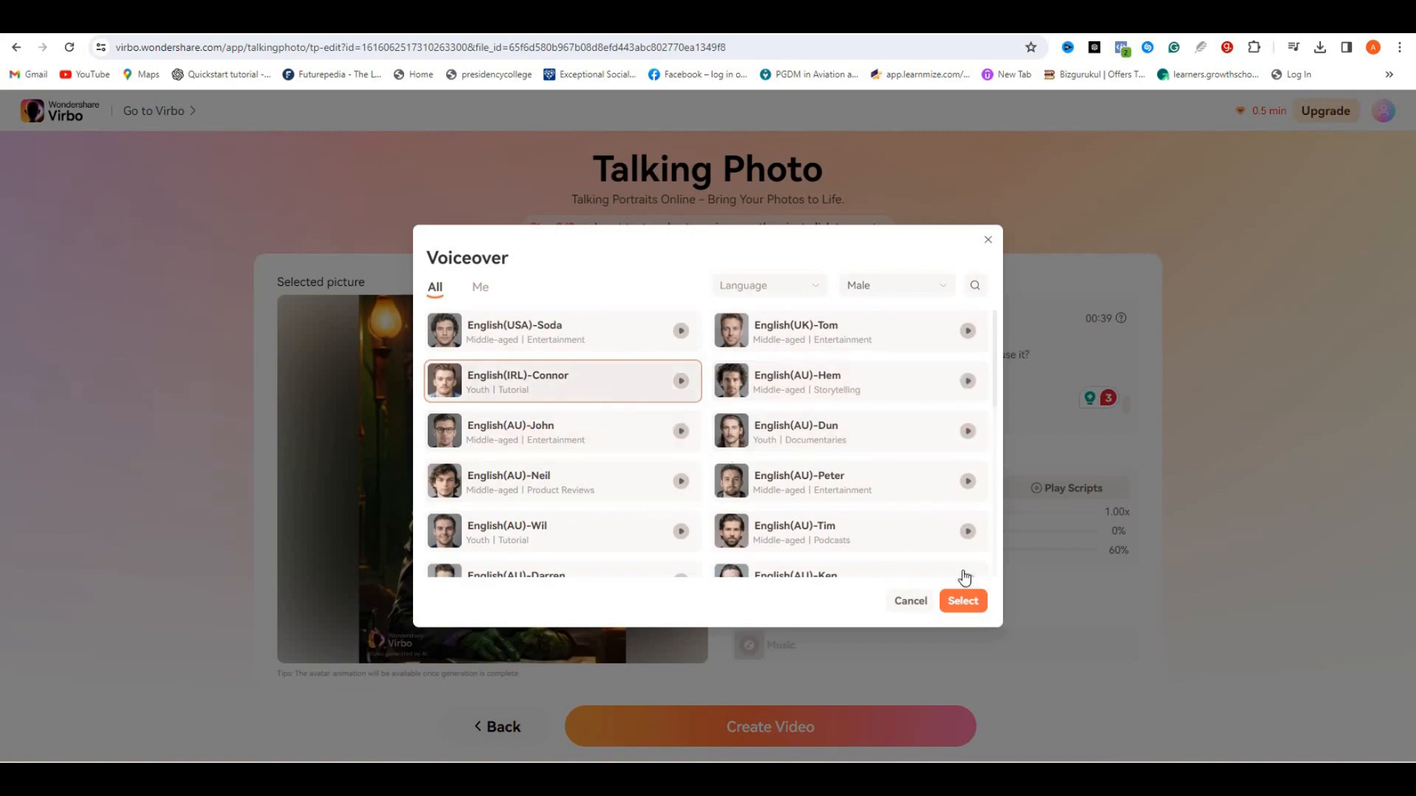
pyautogui.click(963, 601)
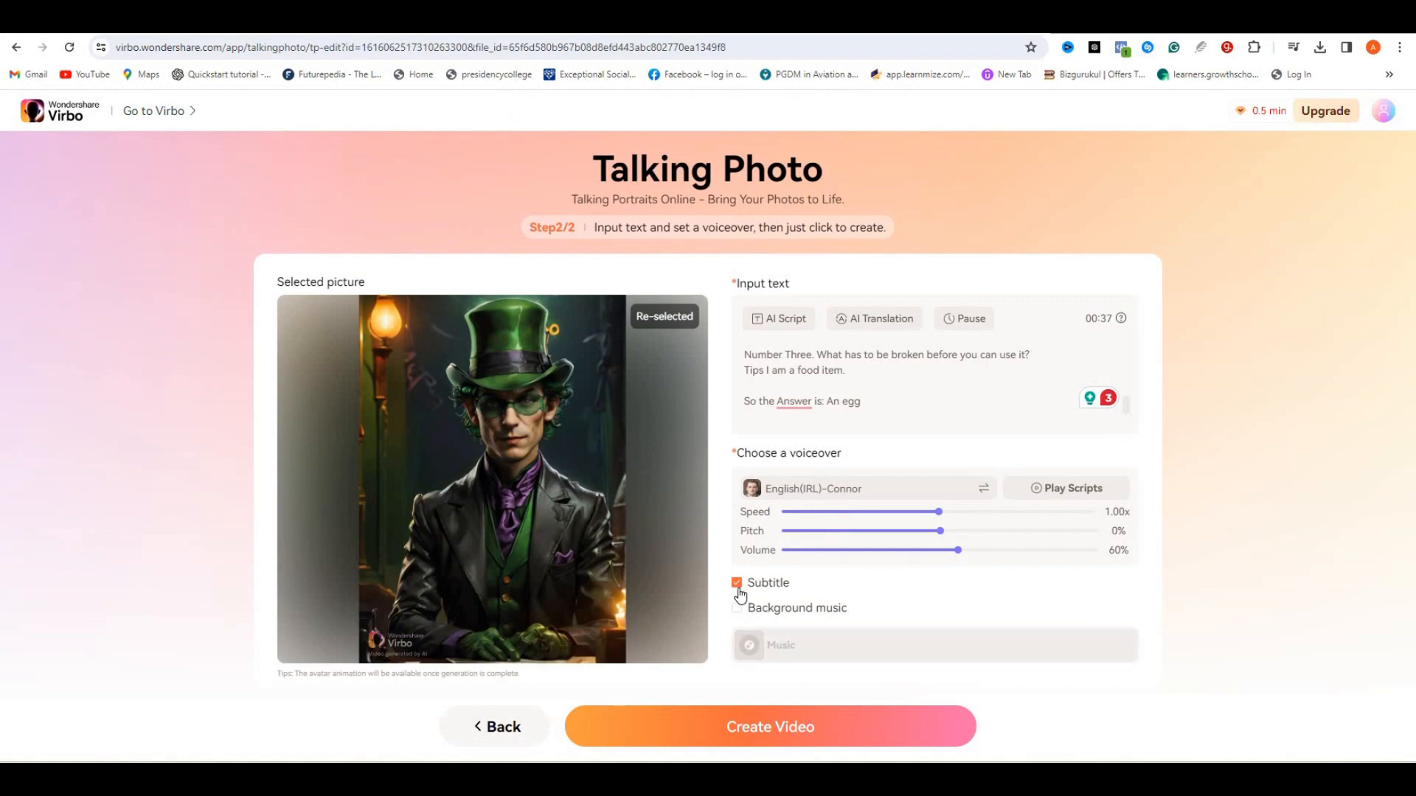
# Create the talking Riddler video and open it from My Creations
pyautogui.click(754, 744)
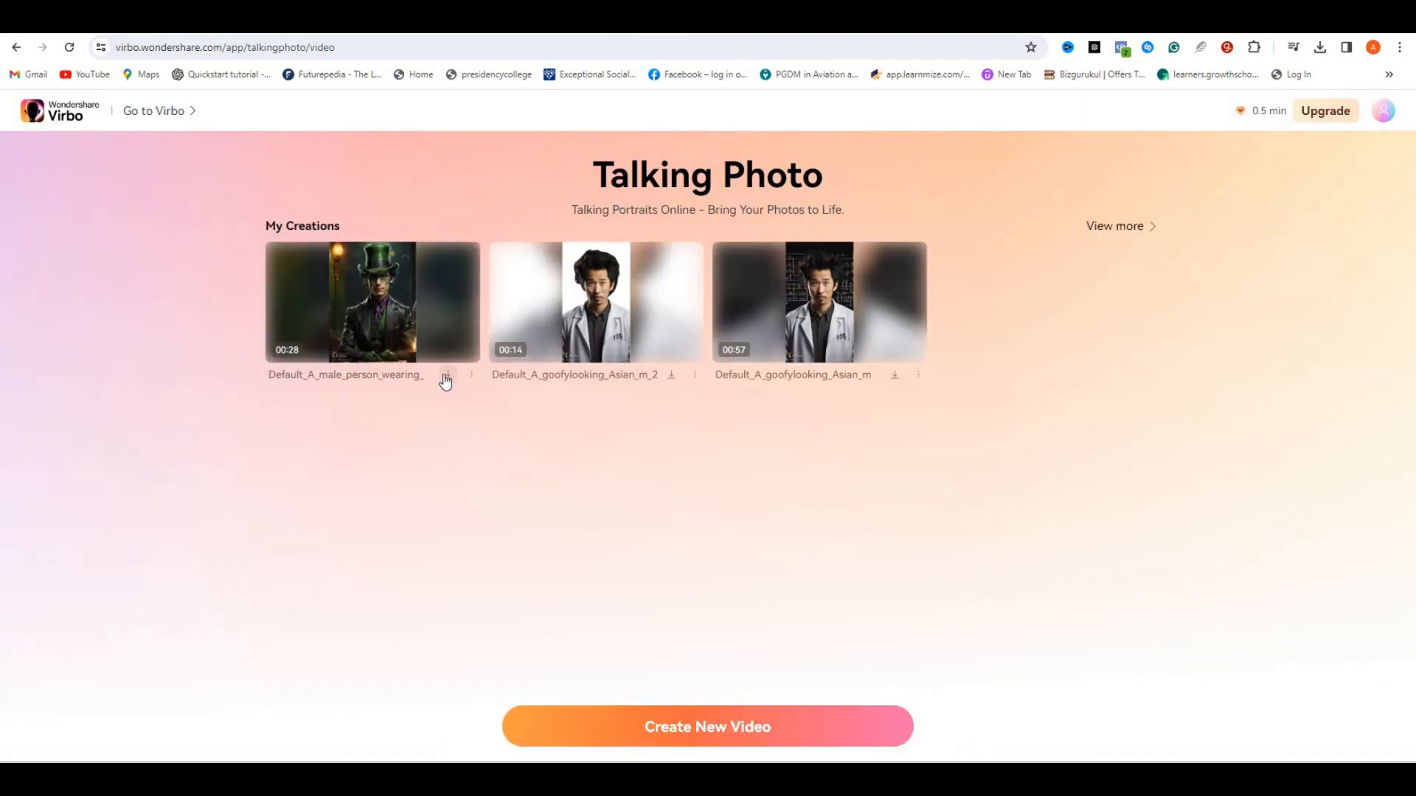
pyautogui.click(373, 303)
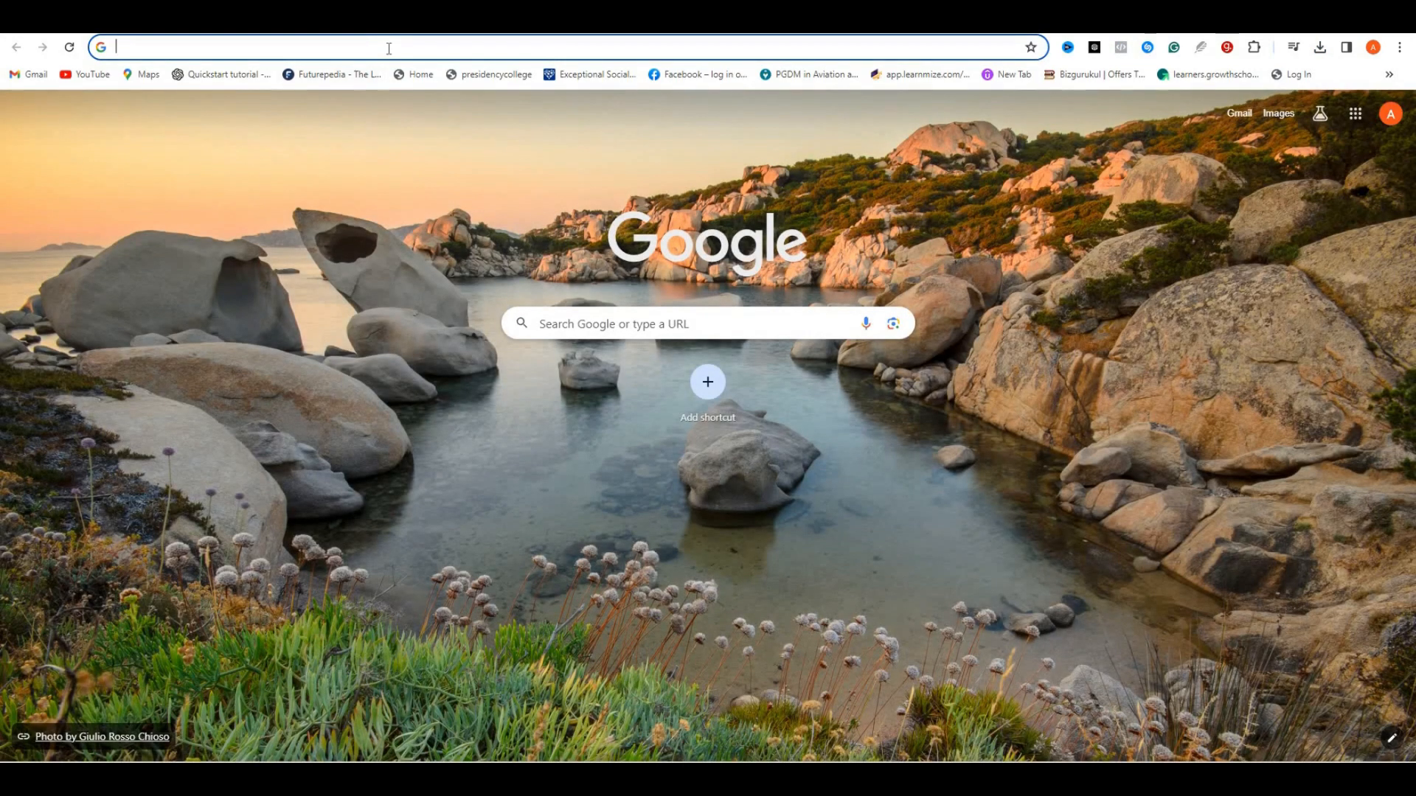
# Search Google for "A map", narrow it to "A world map 3d" images and save the Sketchfab world map picture
pyautogui.write('A map')
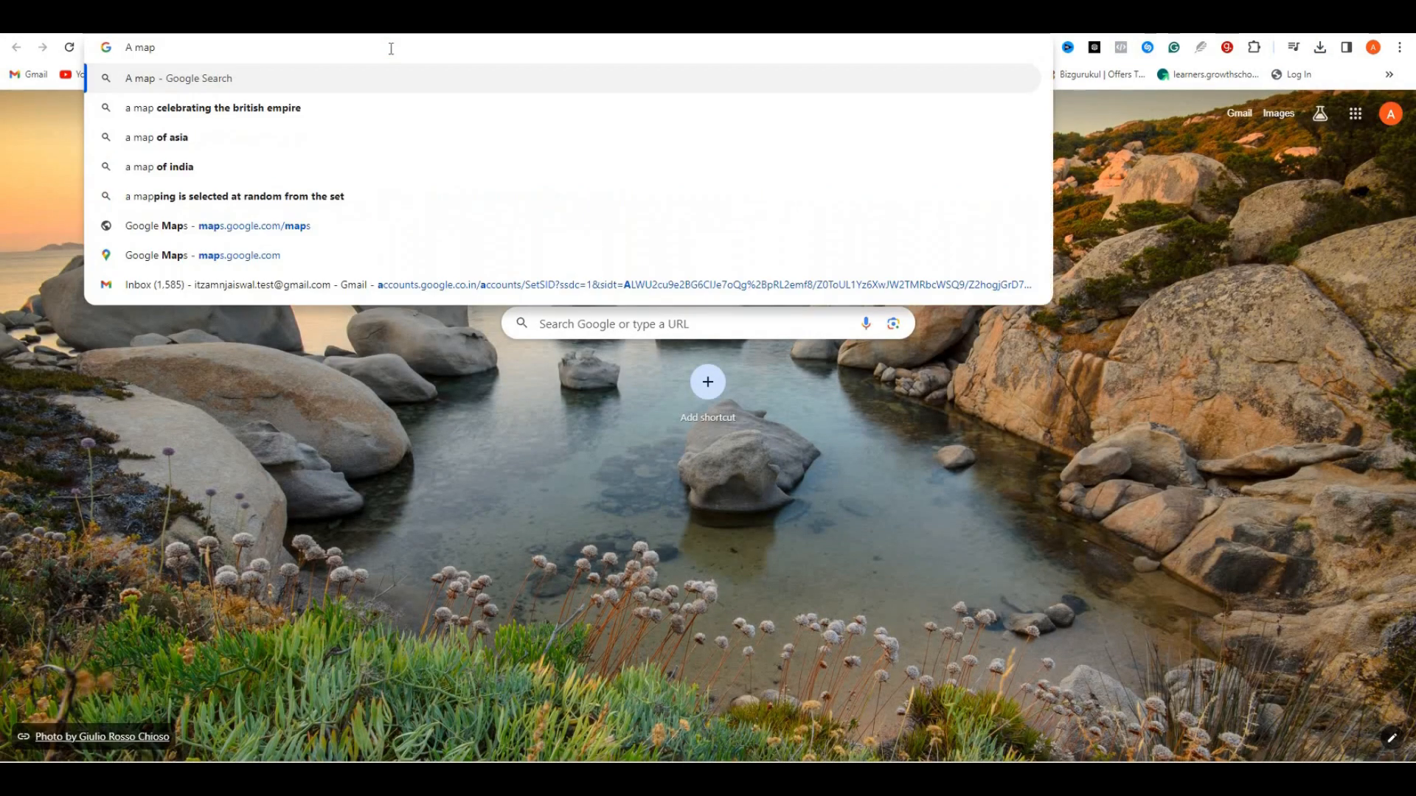
pyautogui.press('Return')
pyautogui.click(185, 171)
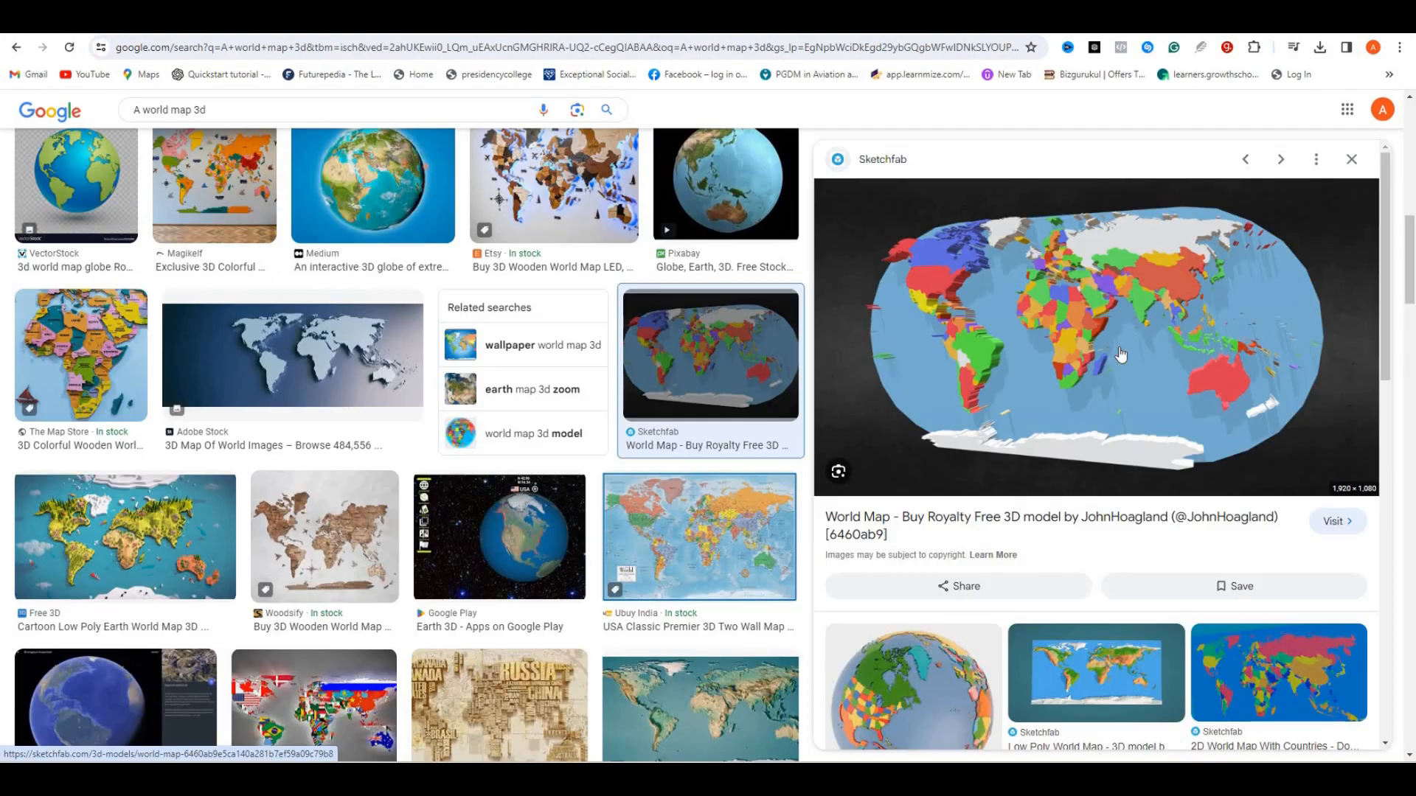
pyautogui.rightClick(1268, 447)
pyautogui.click(1202, 546)
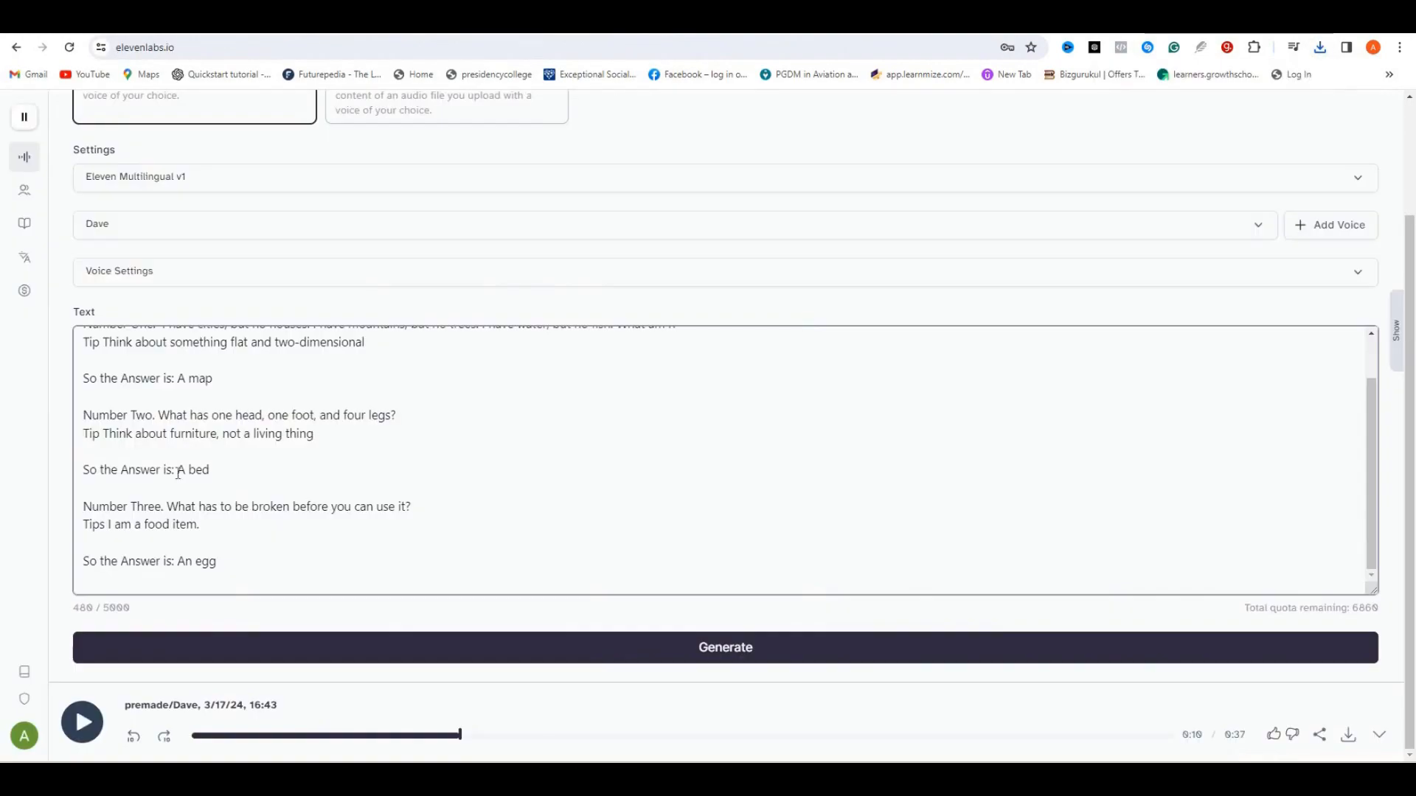
# Copy the second riddle's answer, "A bed", from the ElevenLabs script and search Google Images for it
pyautogui.click(178, 472)
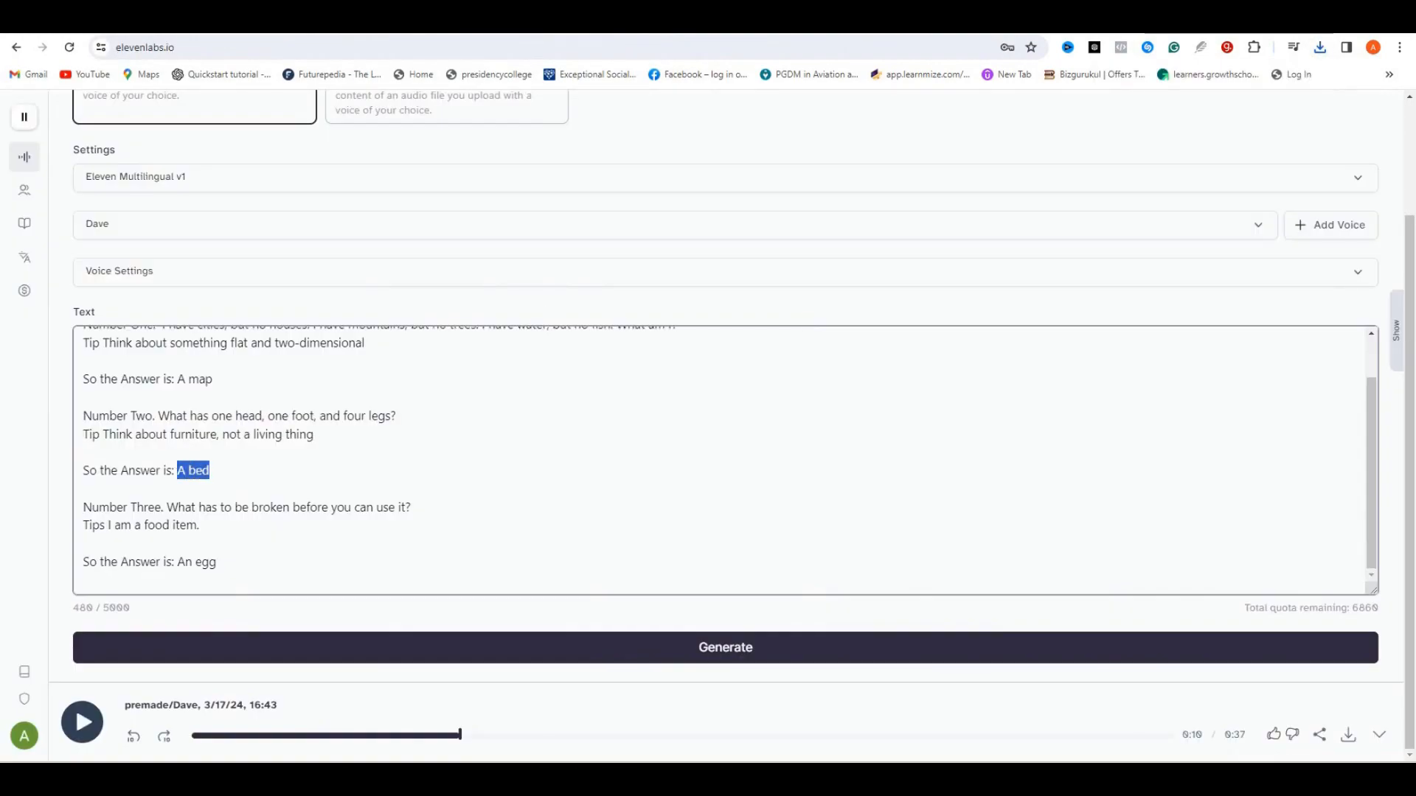
pyautogui.hotkey('ctrl', 'c')
pyautogui.hotkey('ctrl', 't')
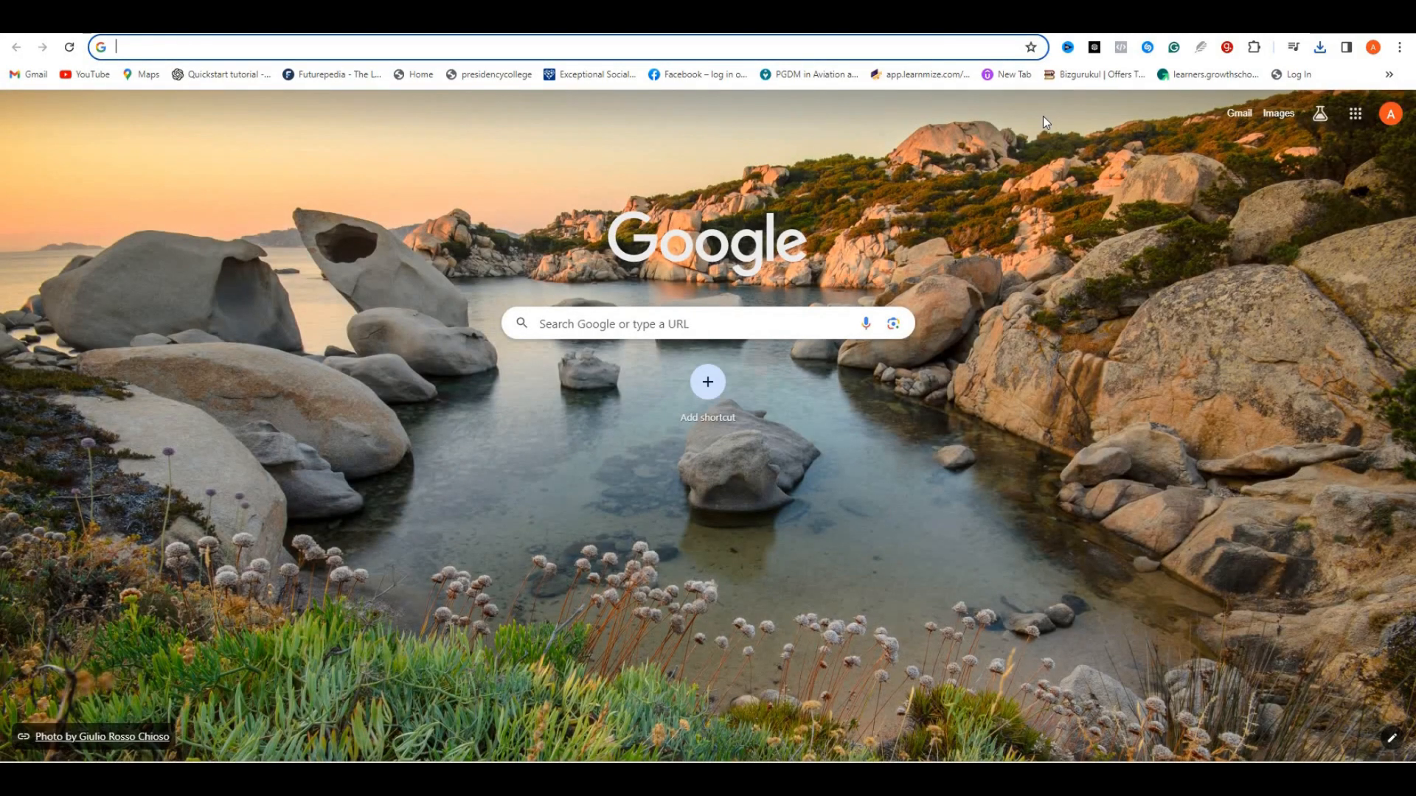
pyautogui.hotkey('ctrl', 'v')
pyautogui.press('Return')
pyautogui.click(184, 169)
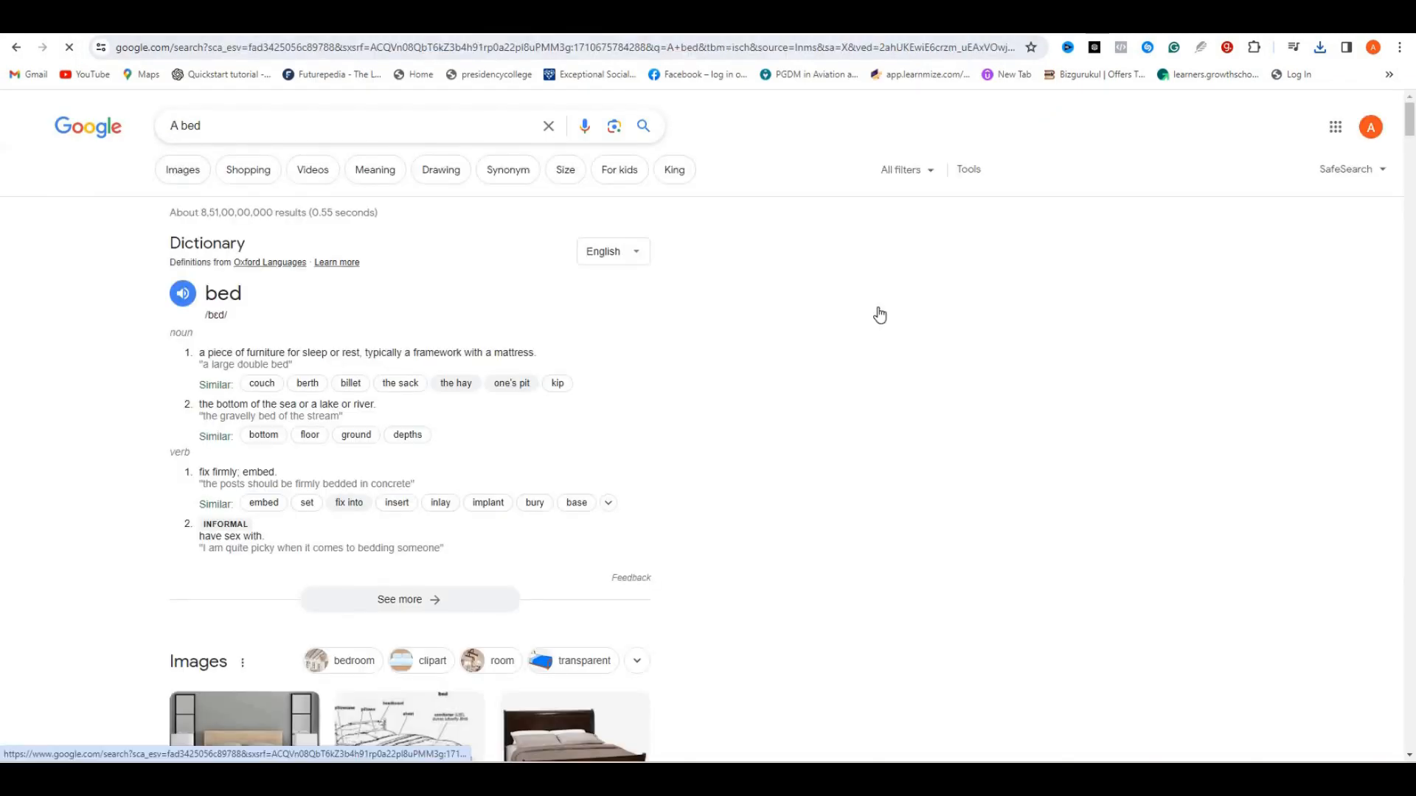
# Save the iStock cartoon illustration of the wooden bed with a pillow from the image results
pyautogui.scroll(-1, 524, 439)
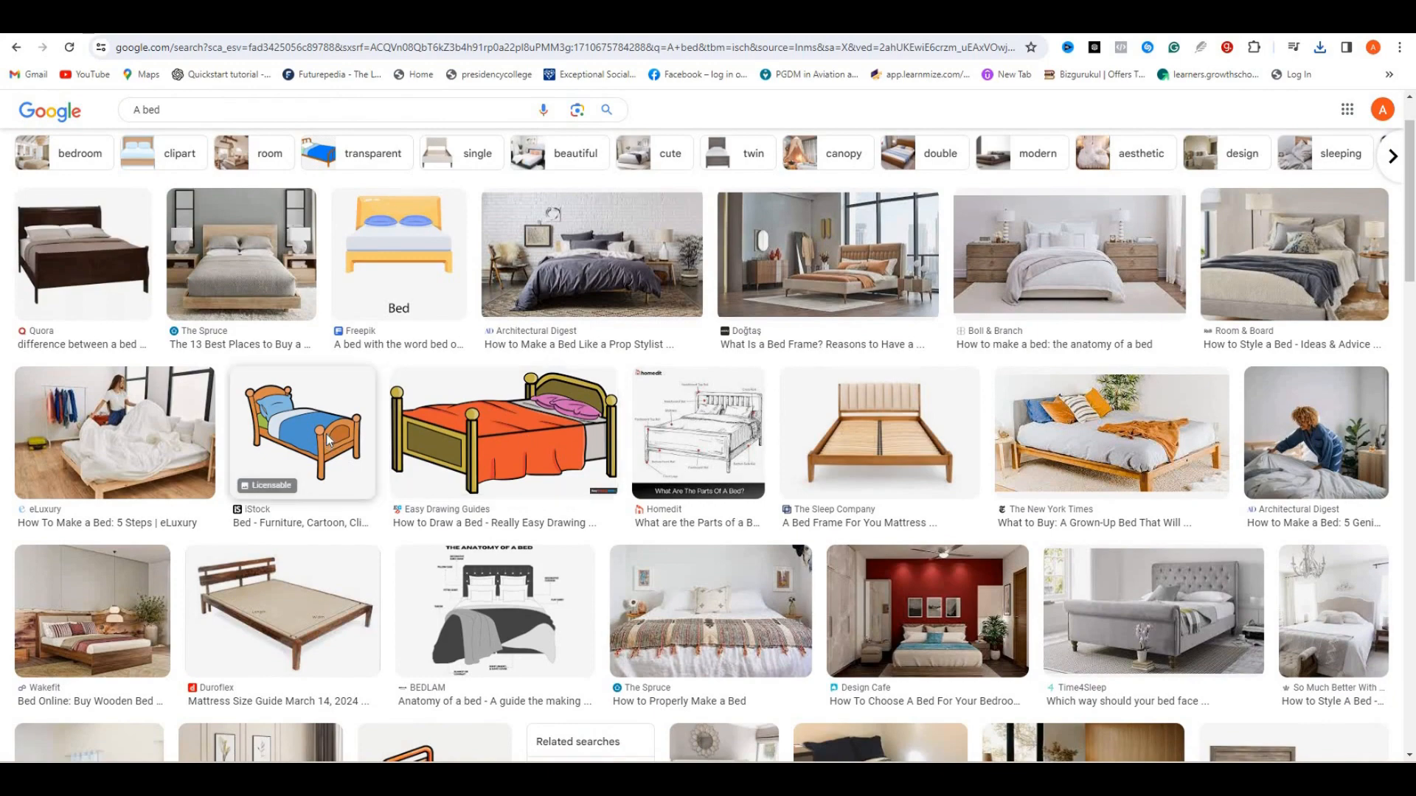
pyautogui.click(303, 432)
pyautogui.rightClick(1176, 278)
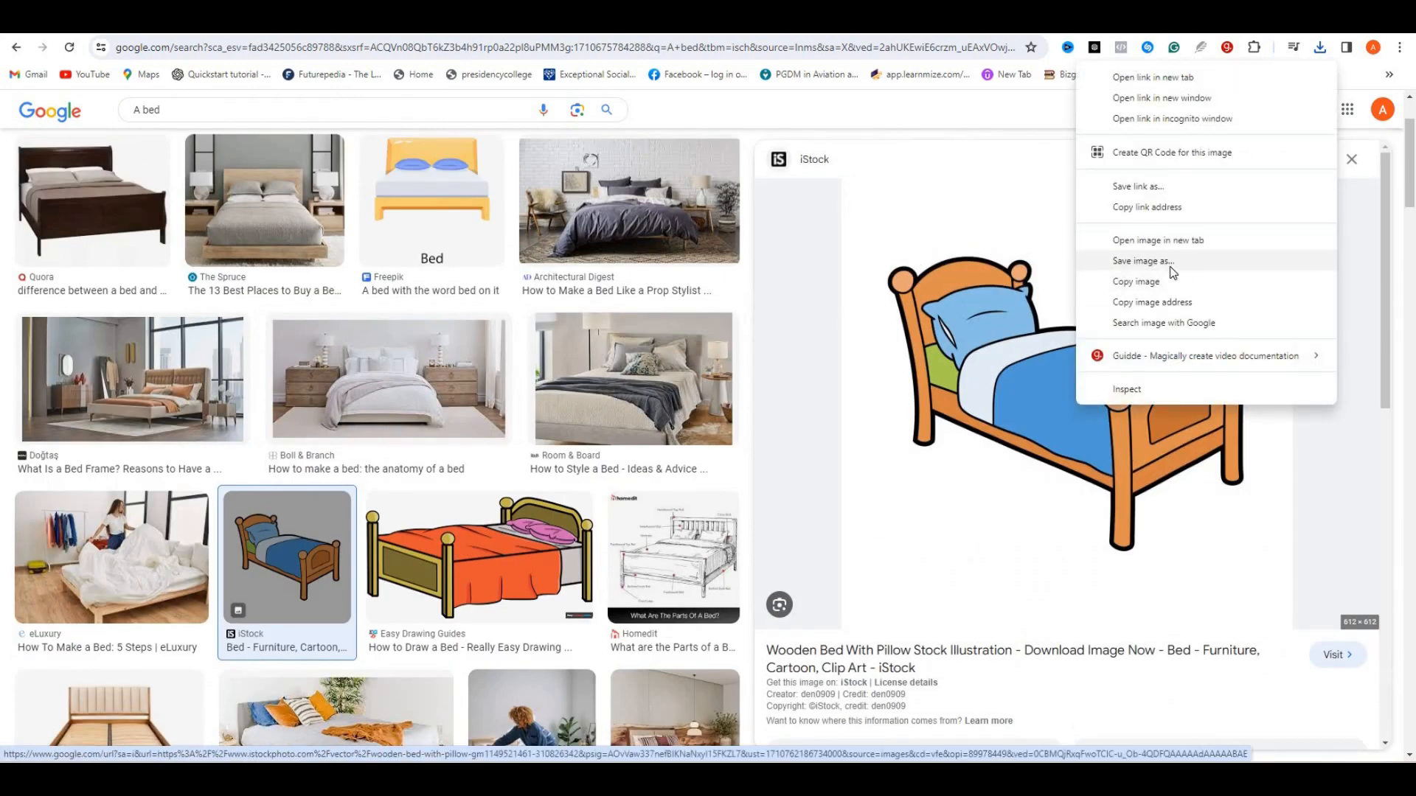
pyautogui.click(1143, 261)
pyautogui.click(562, 550)
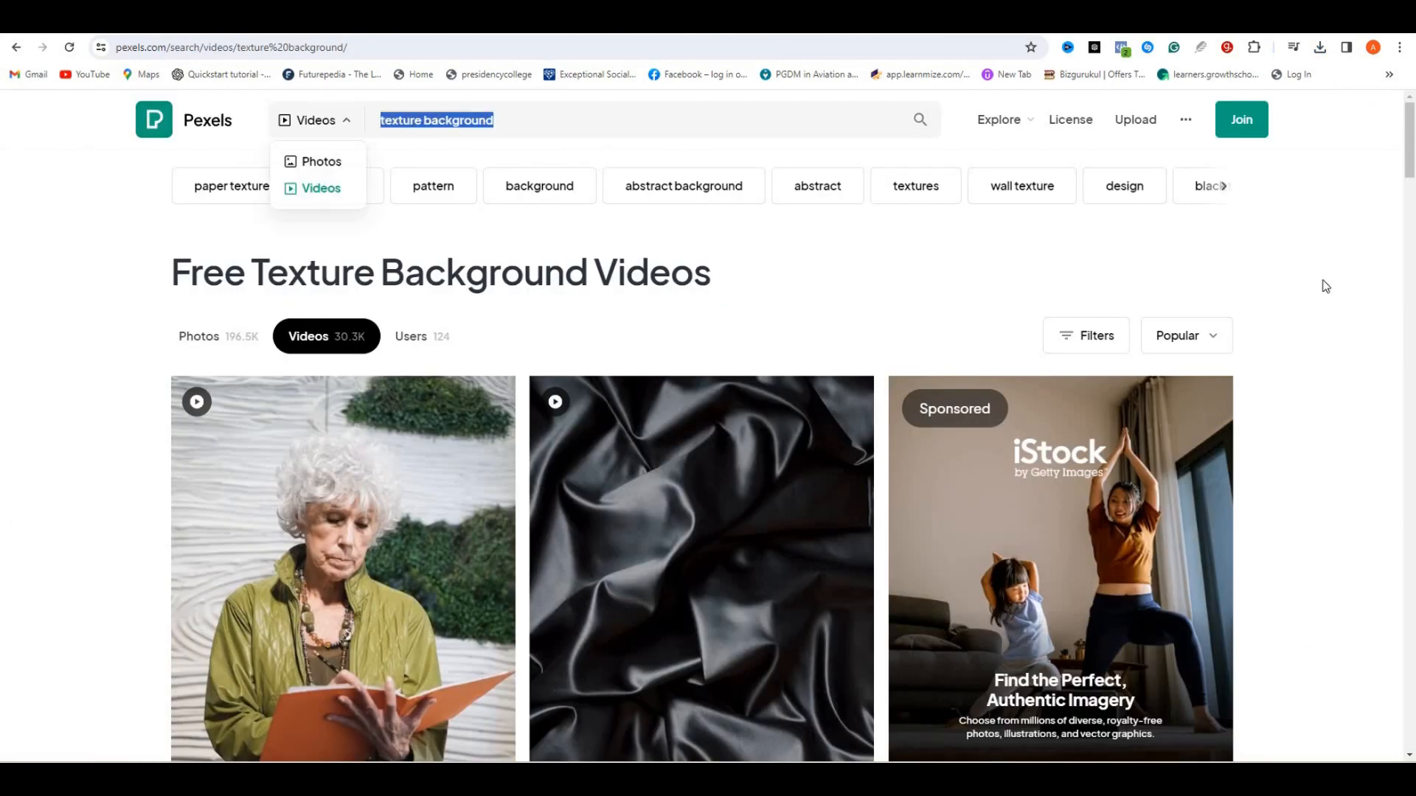
# Switch to Pexels and look through the texture background videos for a suitable backdrop
pyautogui.scroll(-1, 1322, 280)
pyautogui.scroll(-5, 1323, 283)
pyautogui.scroll(1, 787, 481)
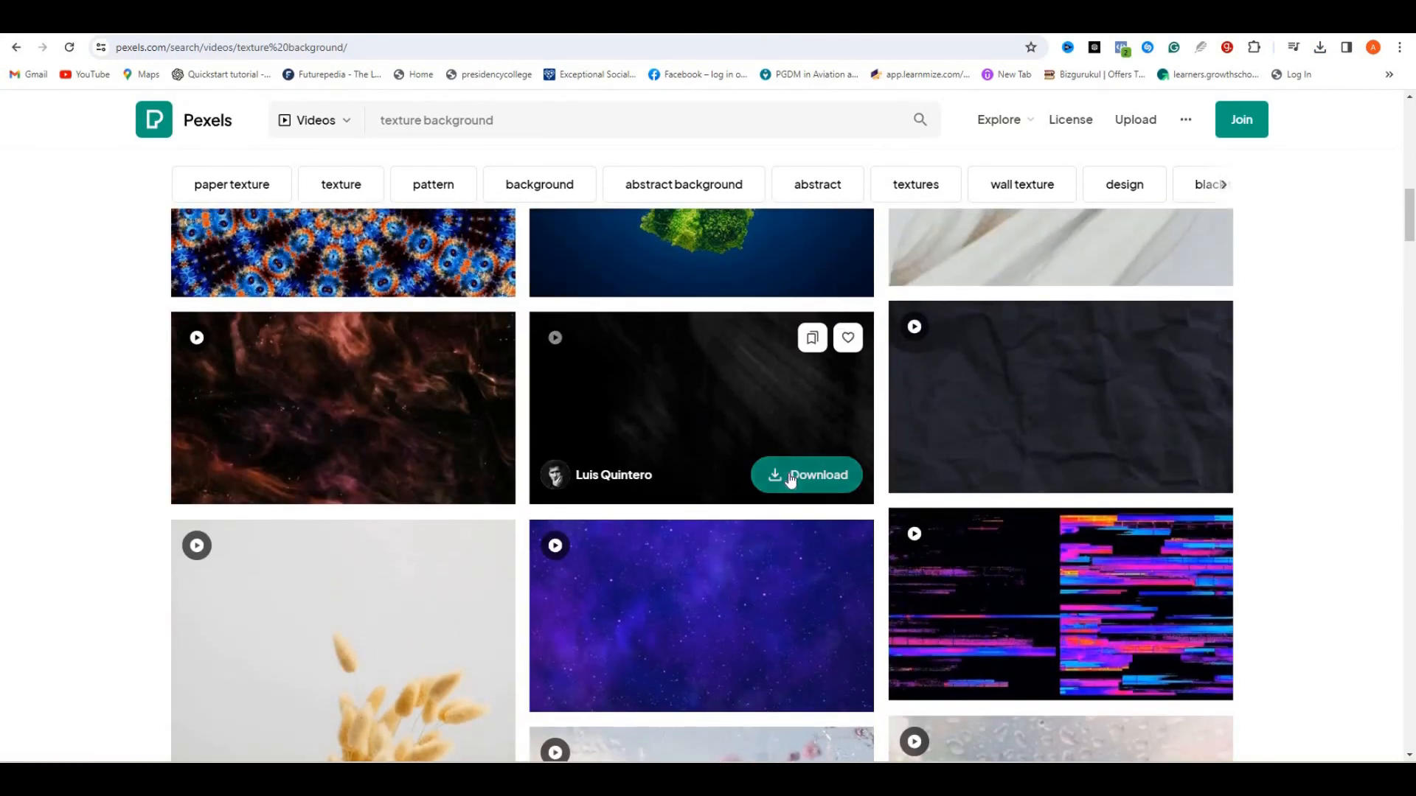
pyautogui.scroll(-10, 1047, 422)
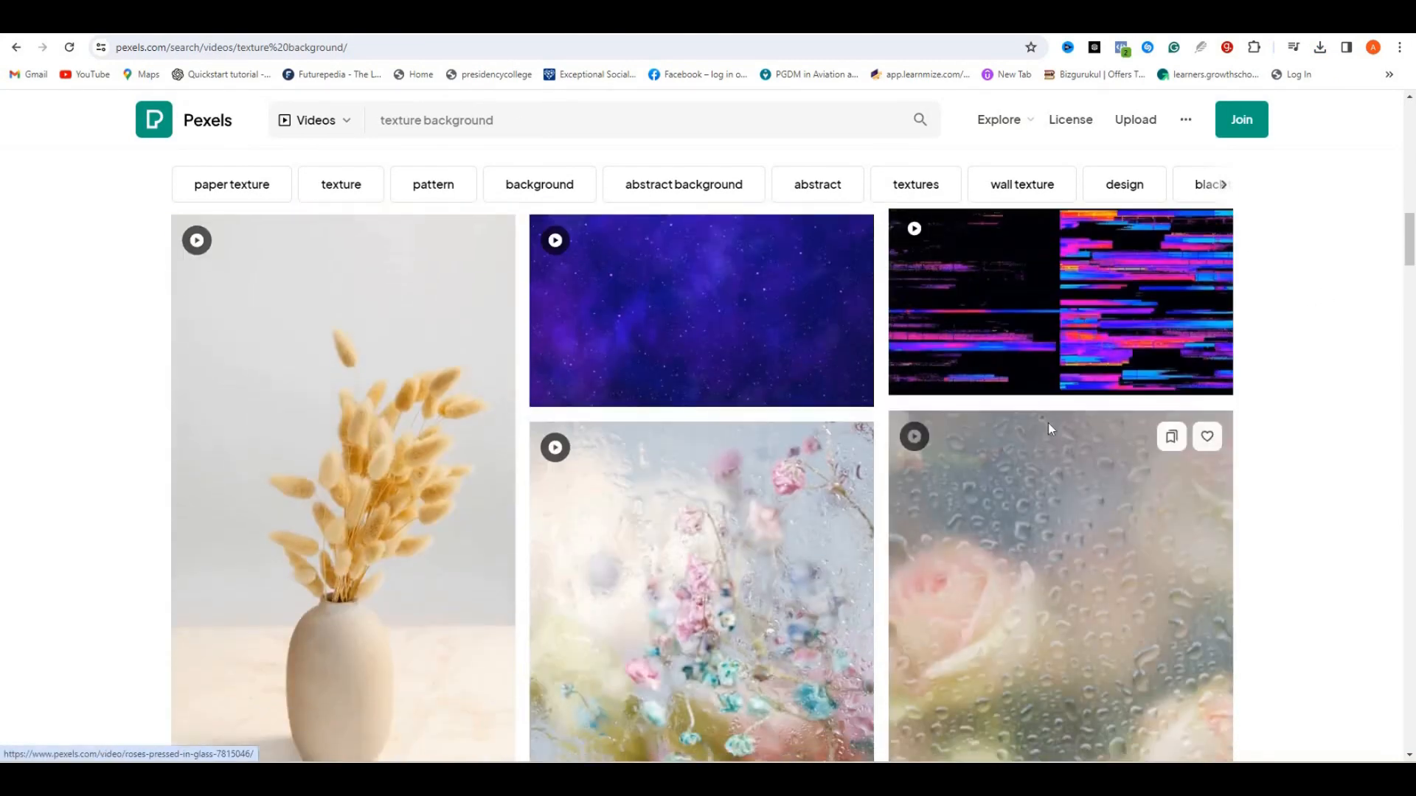
pyautogui.scroll(-15, 746, 420)
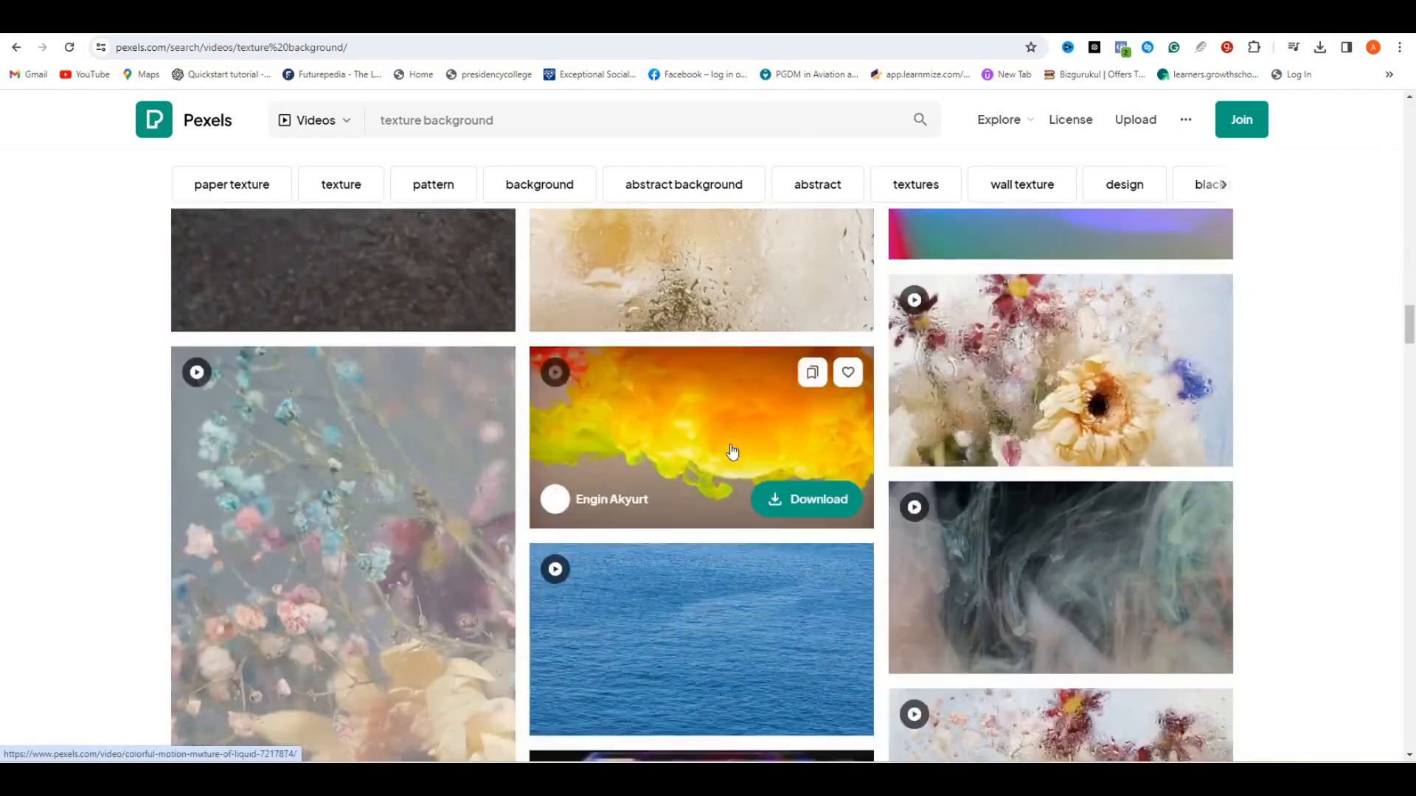
pyautogui.scroll(-10, 735, 426)
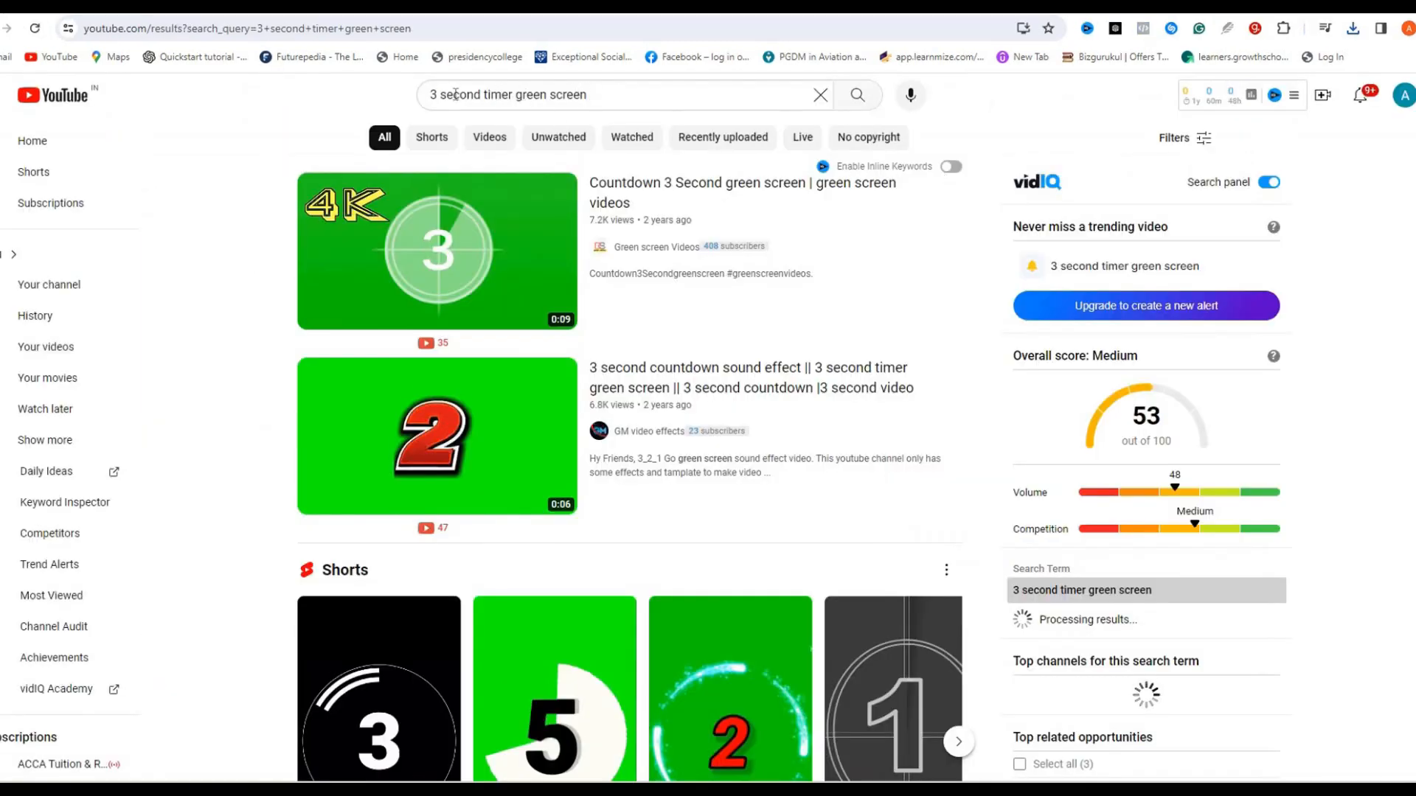
# Switch to YouTube and examine the search results for "3 second timer green screen"
pyautogui.click(424, 96)
pyautogui.hotkey('ctrl', 'shift', 'Left')
pyautogui.hotkey('ctrl', 'shift', 'Left')
pyautogui.hotkey('ctrl', 'shift', 'Left')
pyautogui.hotkey('ctrl', 'shift', 'Left')
pyautogui.press('Escape')
pyautogui.scroll(-6, 554, 353)
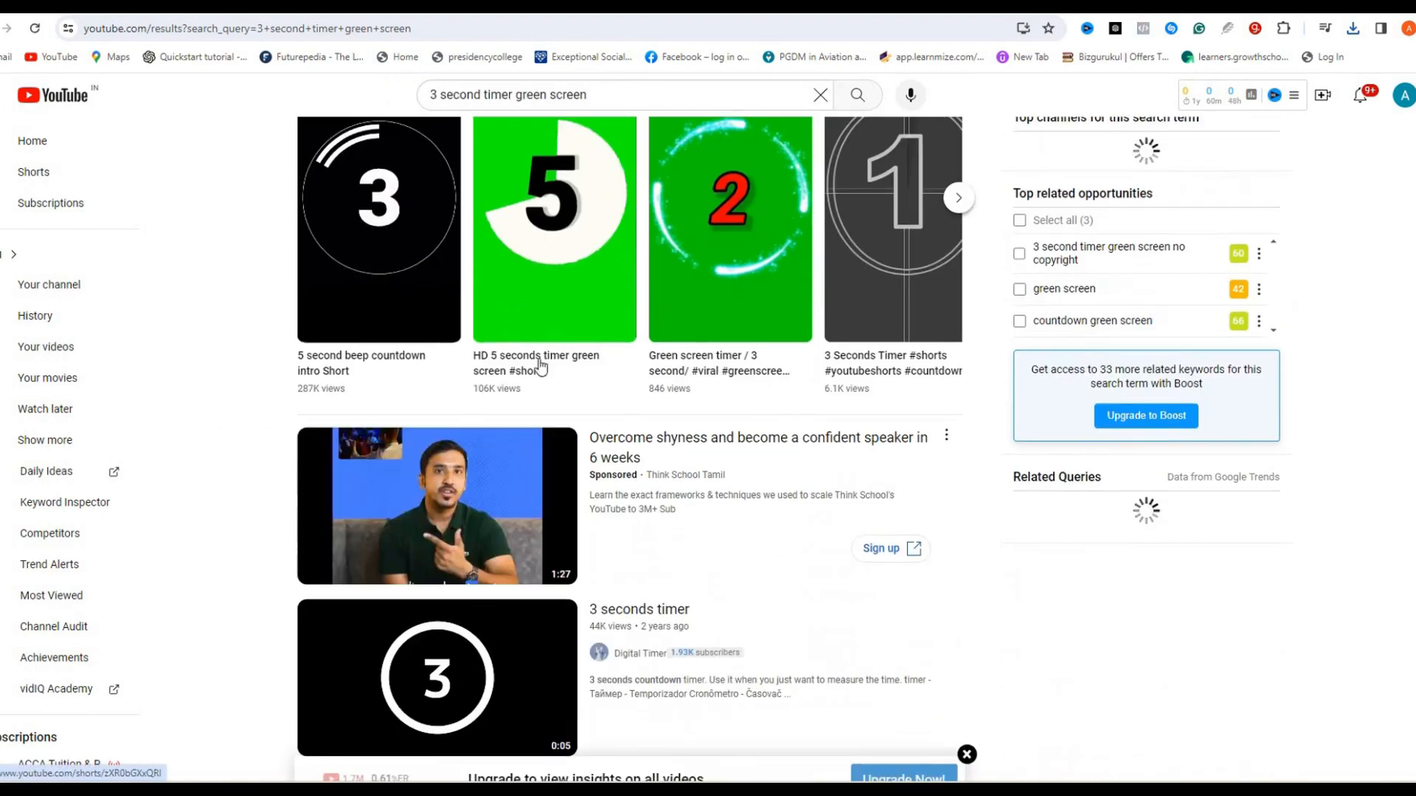
# Look through the countdown Shorts and timer videos in the search results
pyautogui.scroll(2, 708, 380)
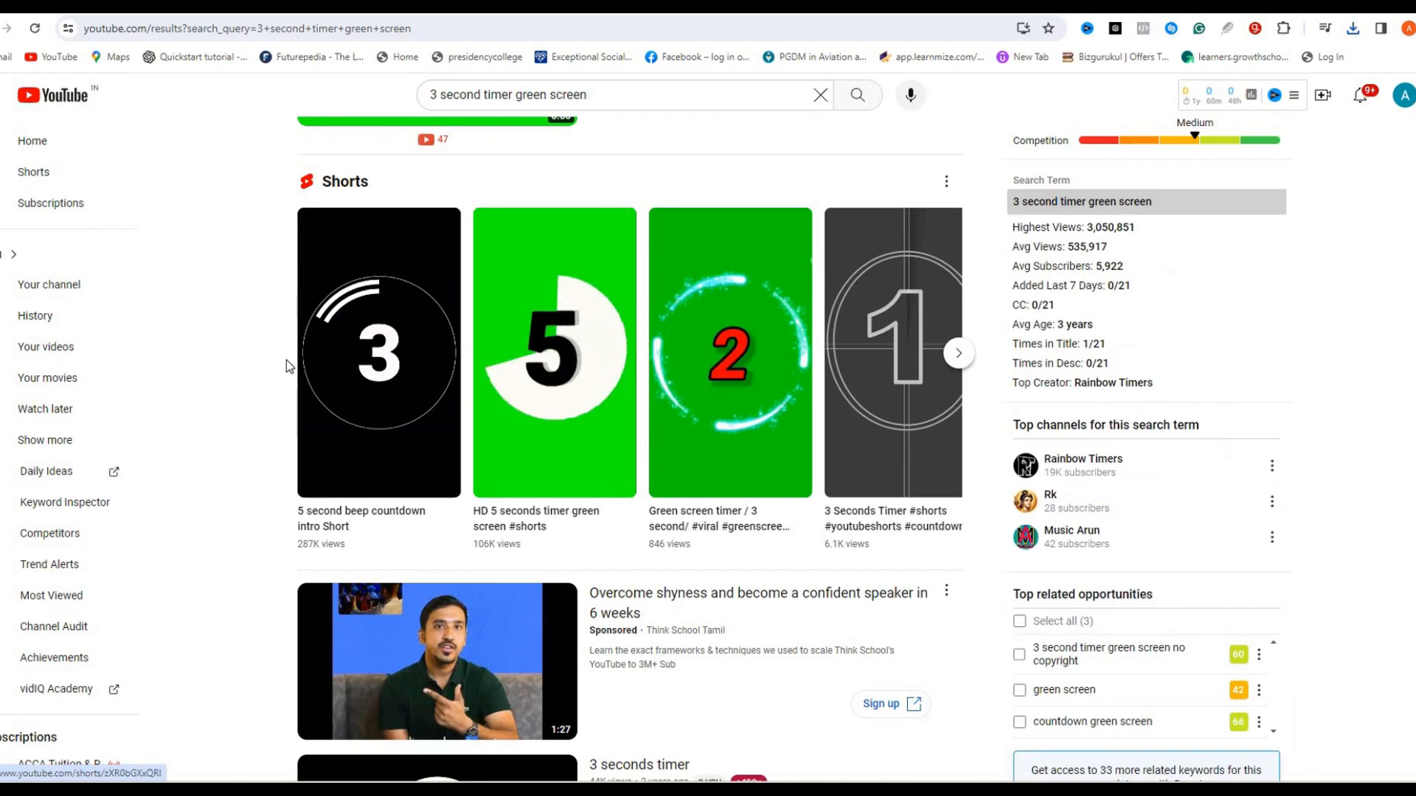
pyautogui.scroll(-3, 286, 360)
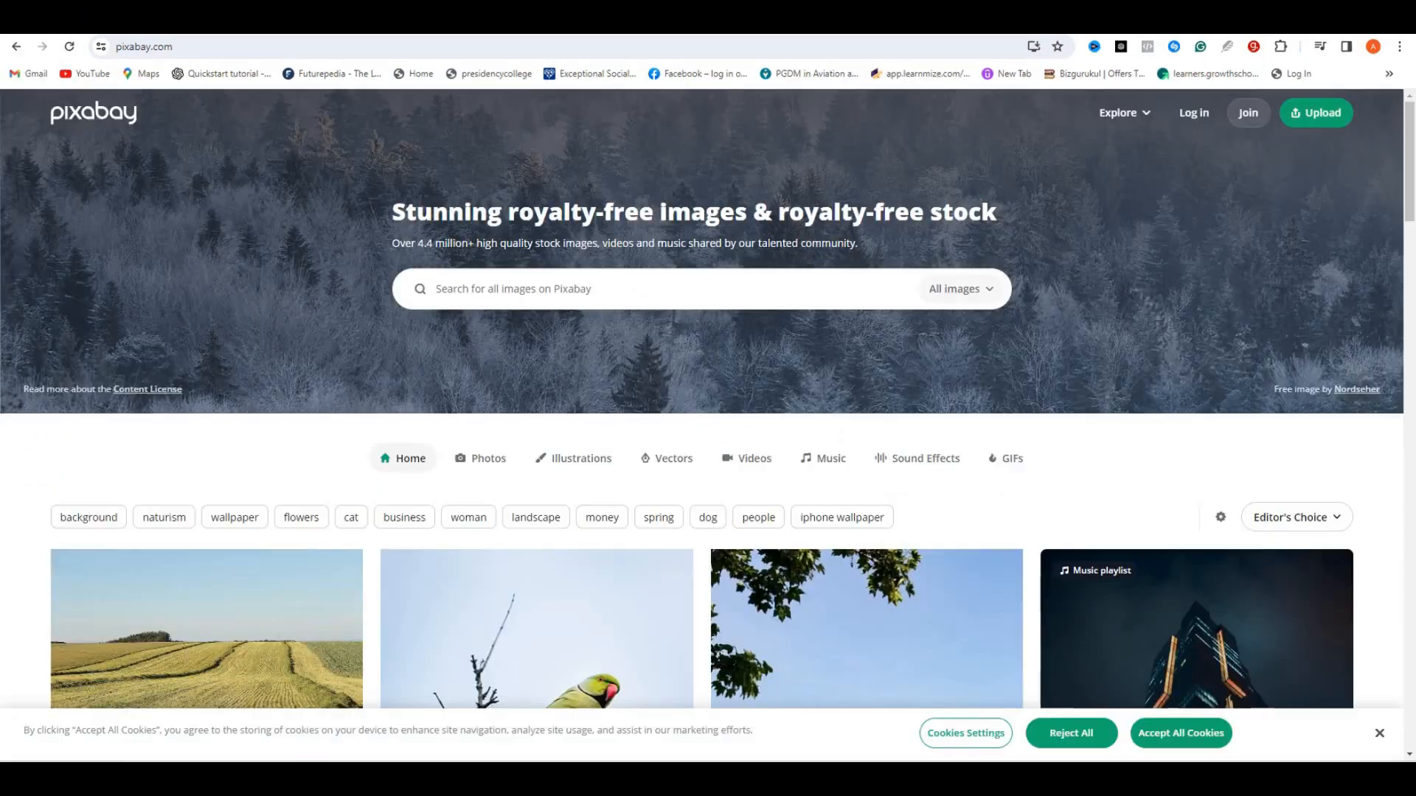
# Switch to Pixabay, search its music for "woosh sound" and look at the details of the matching track
pyautogui.click(964, 289)
pyautogui.click(908, 499)
pyautogui.click(592, 294)
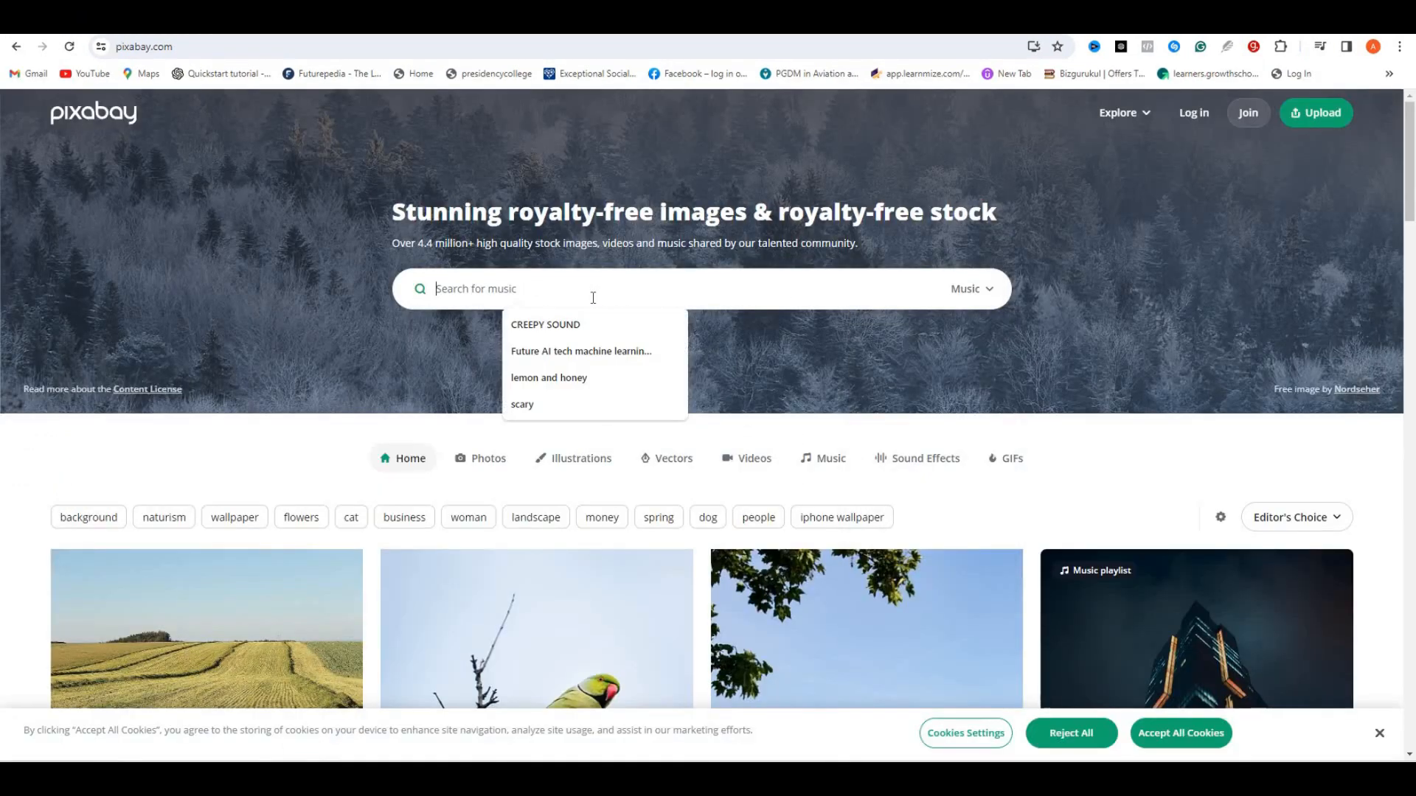
pyautogui.write('woosh')
pyautogui.click(475, 337)
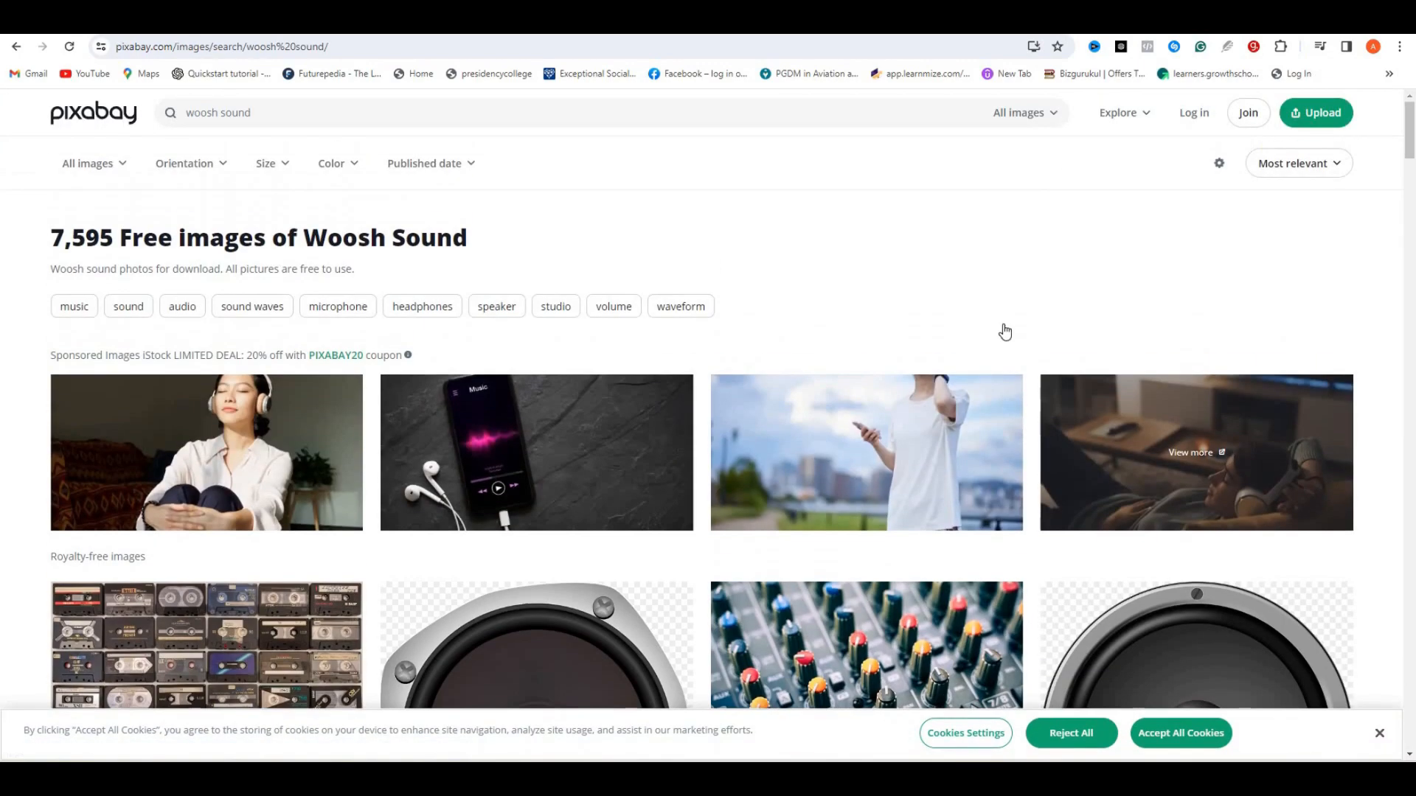
pyautogui.click(1025, 112)
pyautogui.click(965, 325)
pyautogui.scroll(-5, 1095, 368)
pyautogui.scroll(3, 1097, 352)
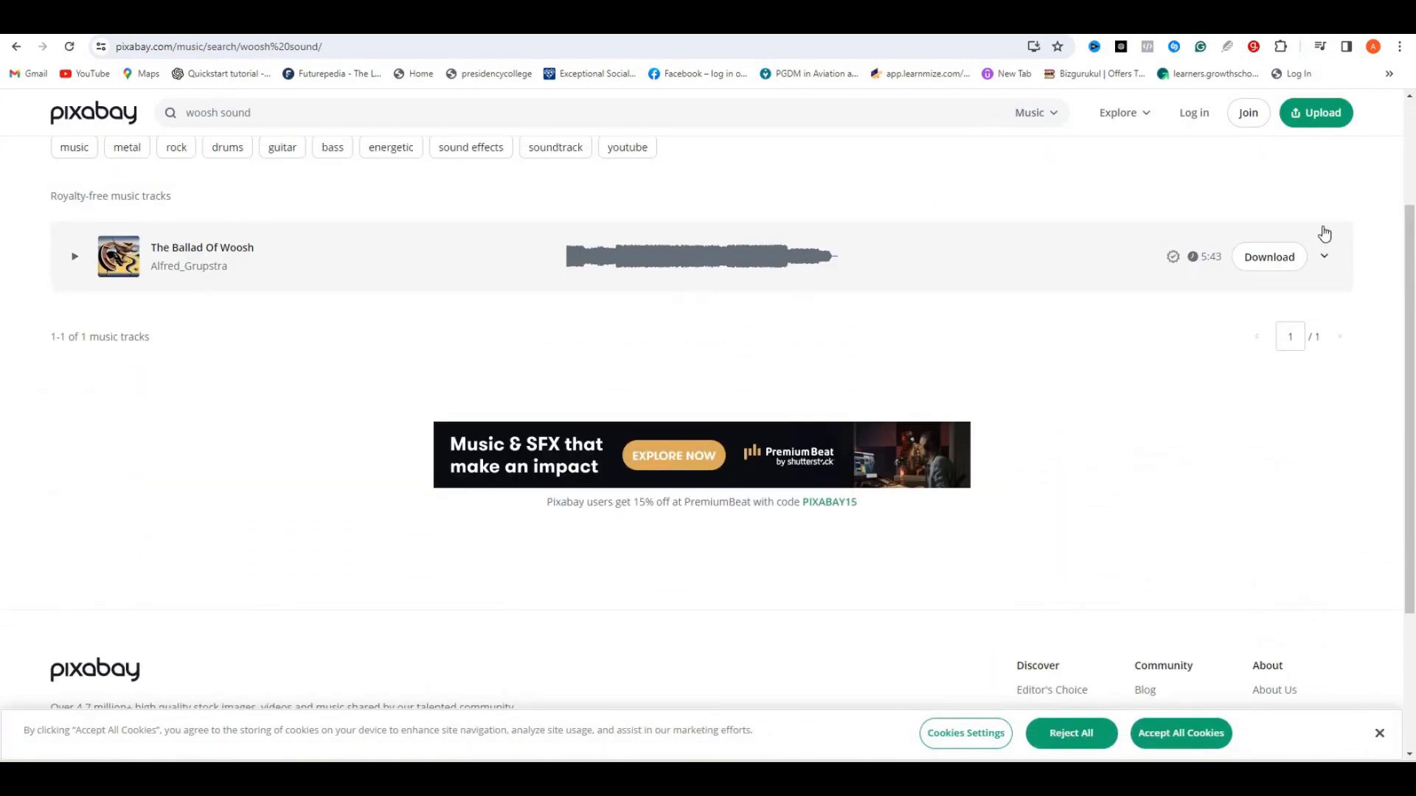
pyautogui.click(1325, 258)
pyautogui.scroll(3, 253, 111)
# Search the Pixabay music for "timer sound" and look over the results page
pyautogui.tripleClick(260, 115)
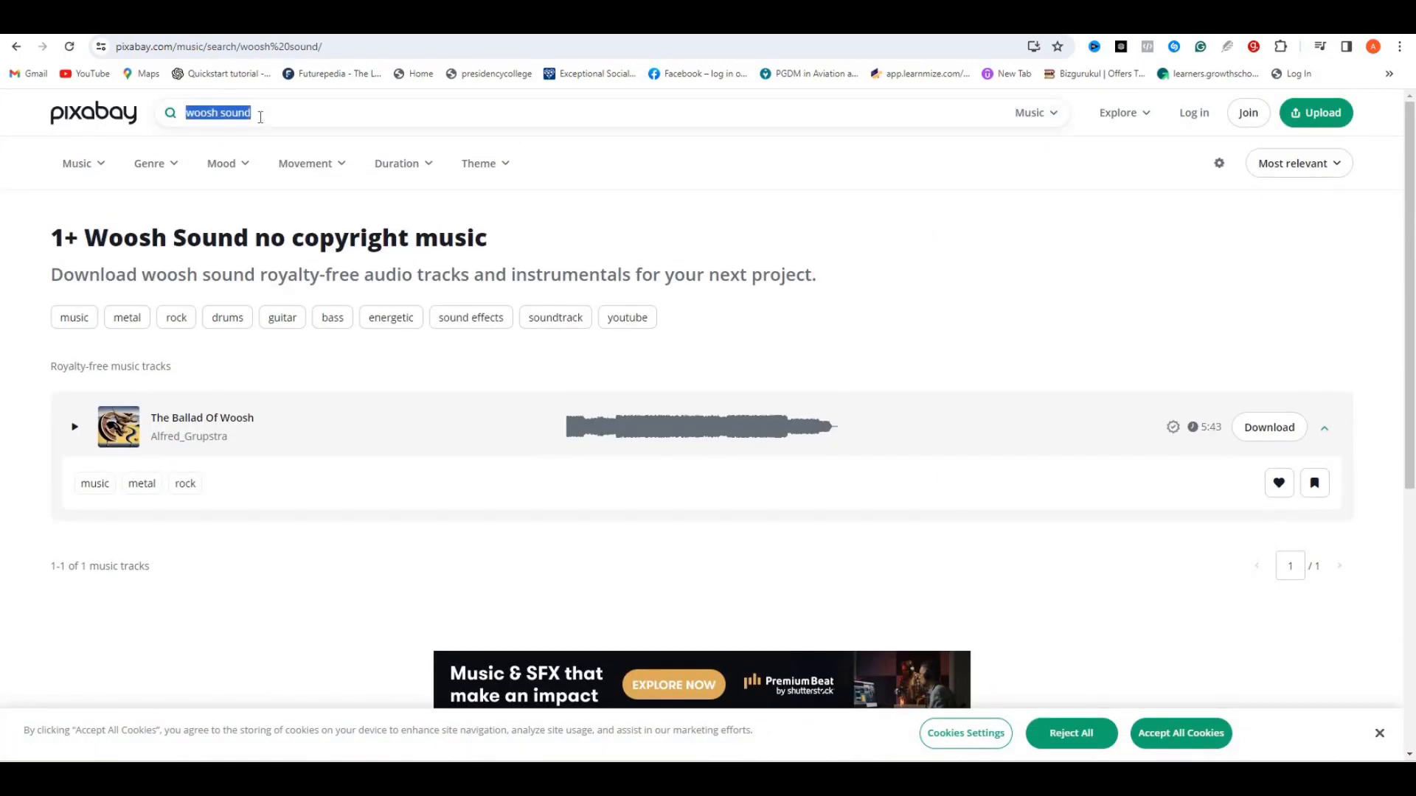
pyautogui.write('timer')
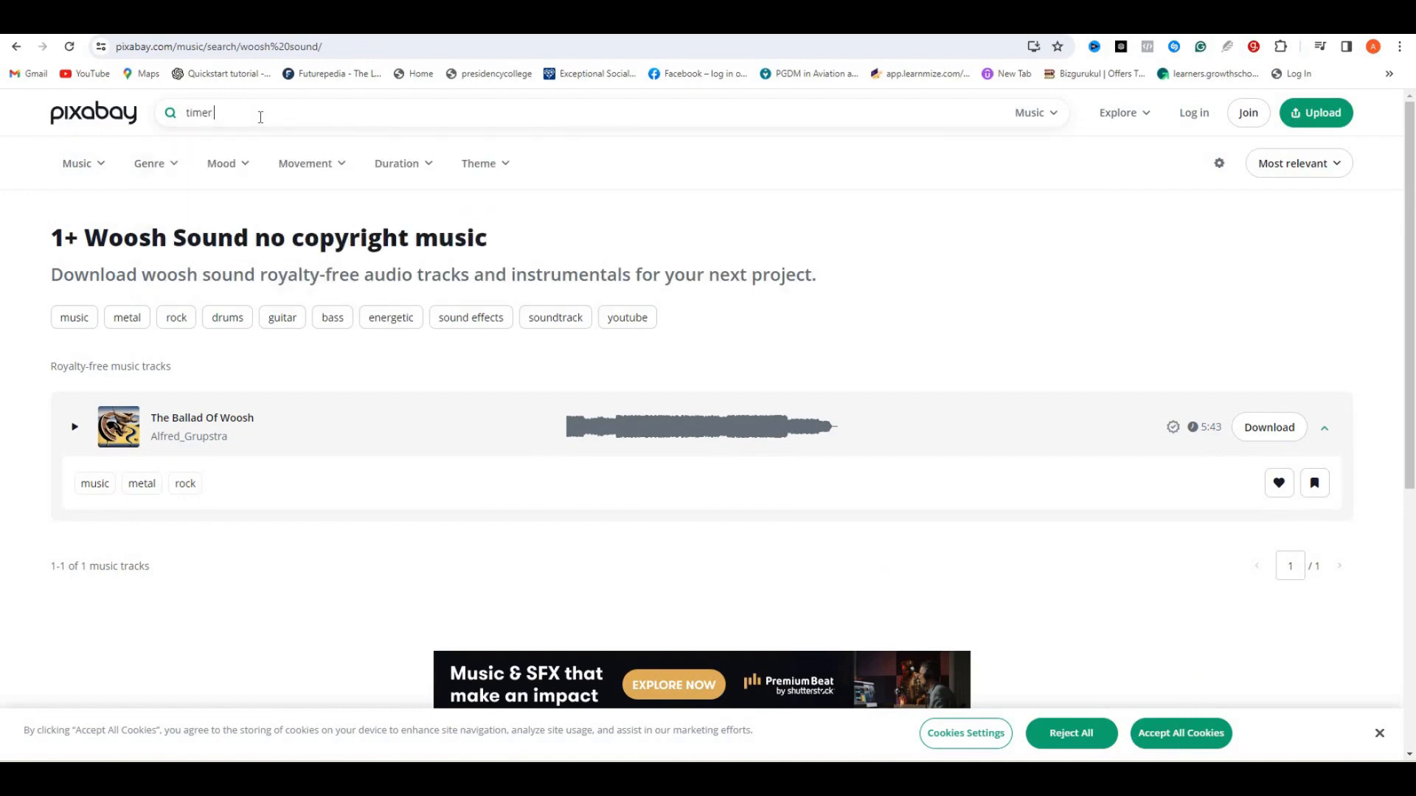
pyautogui.write(' sound')
pyautogui.press('Return')
pyautogui.scroll(-4, 885, 391)
pyautogui.scroll(4, 885, 391)
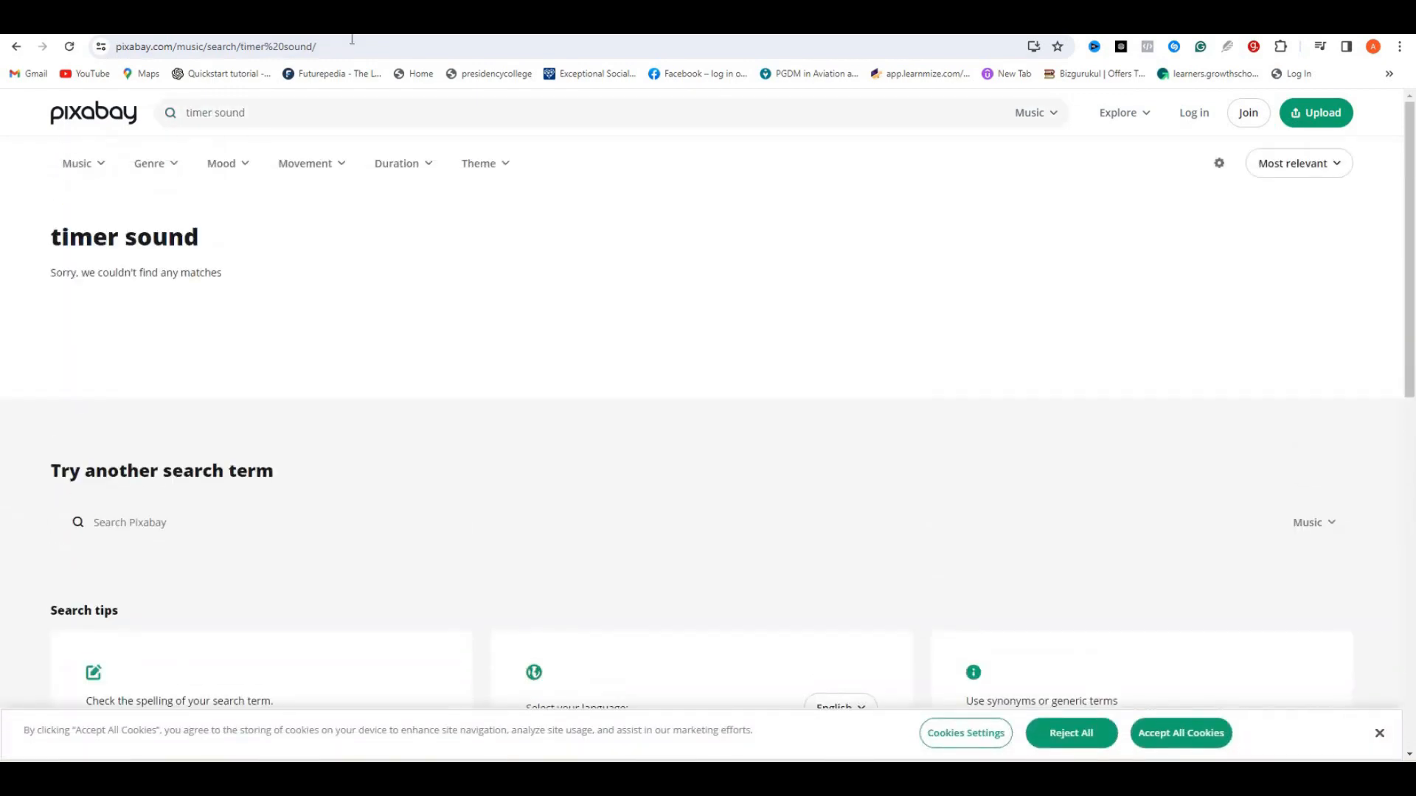
# Search the Pixabay music for "clock ticking effect" and look through the tracks
pyautogui.write('clock ticking effect')
pyautogui.press('Return')
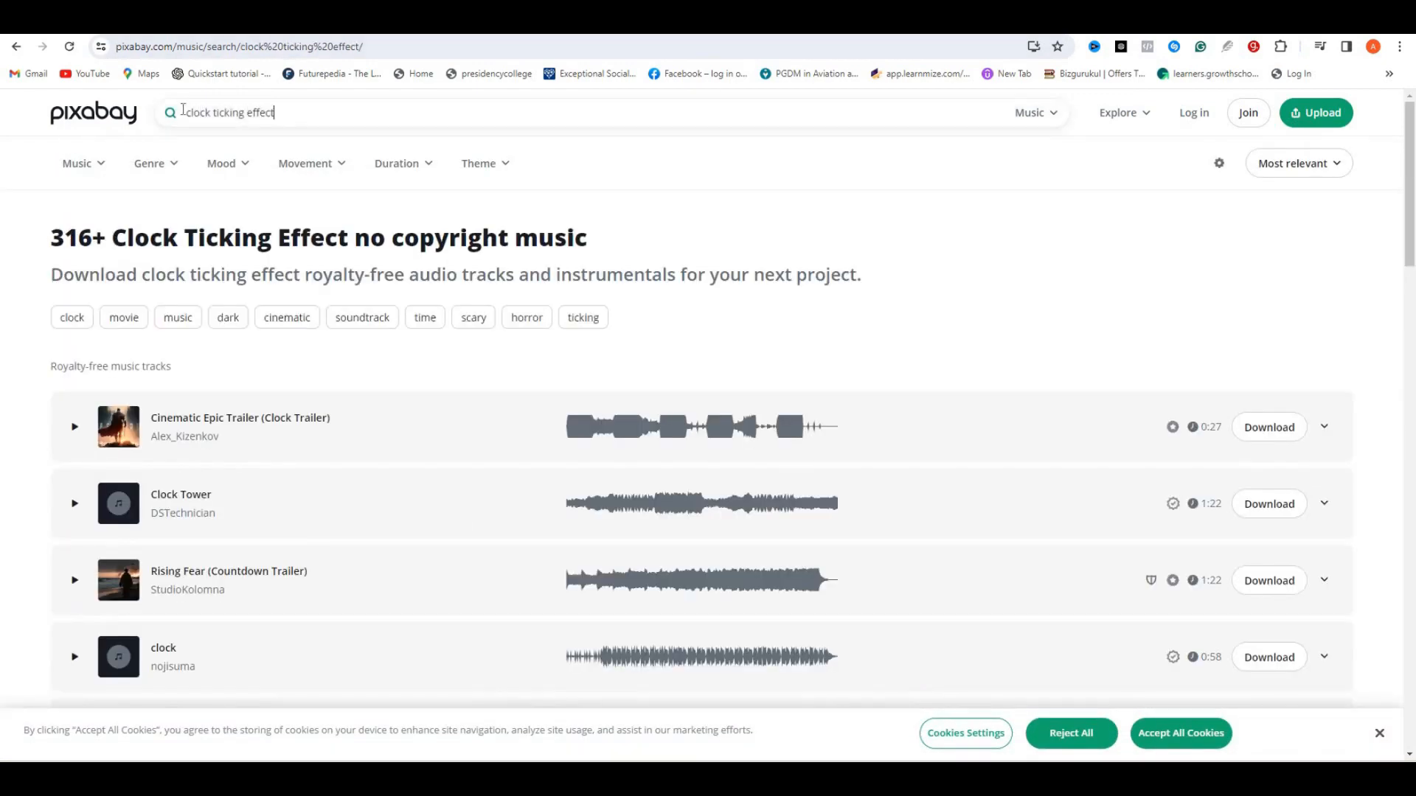
pyautogui.scroll(-10, 1135, 494)
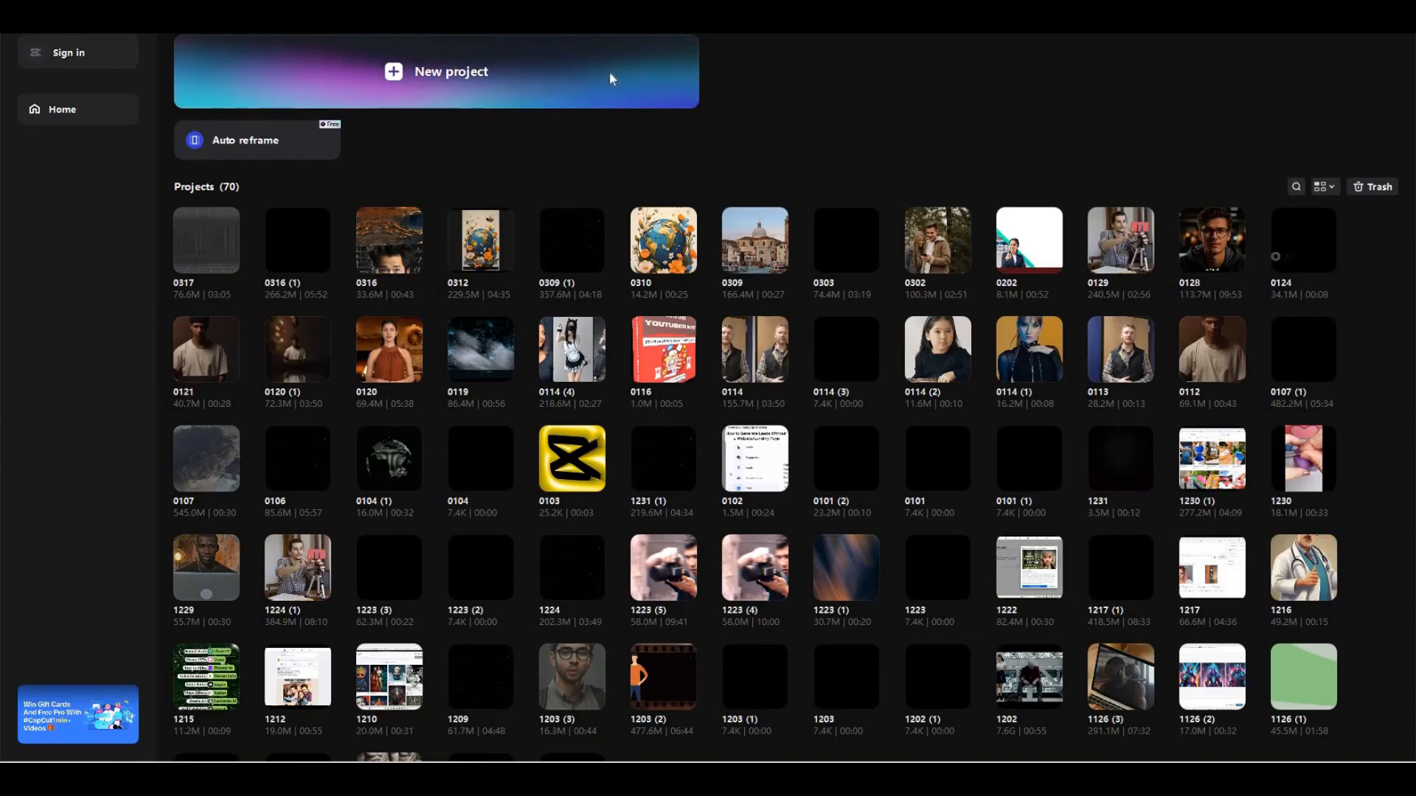
# Switch to CapCut, create a new project and add only the ElevenLabs voiceover to the timeline
pyautogui.click(609, 72)
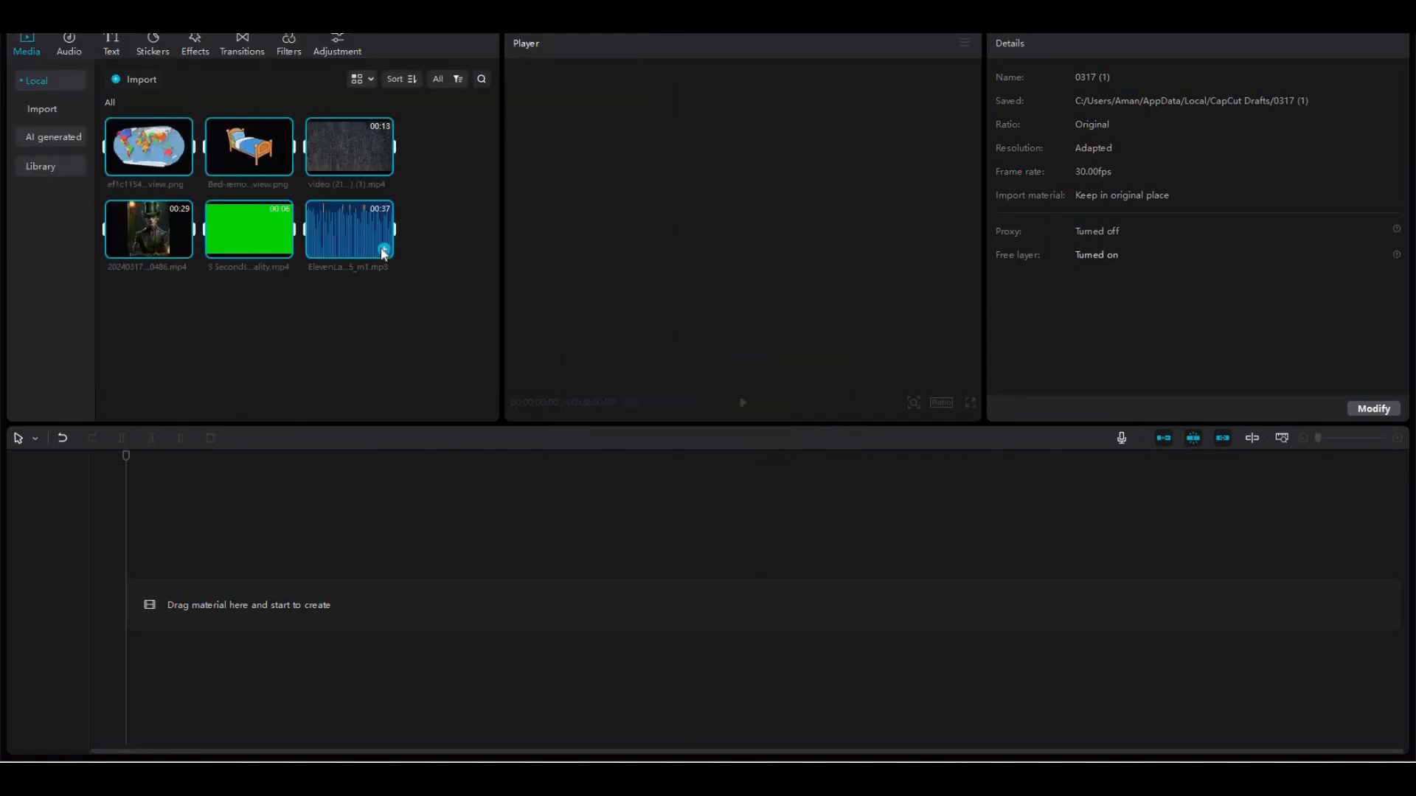
pyautogui.moveTo(384, 252); pyautogui.dragTo(506, 505)
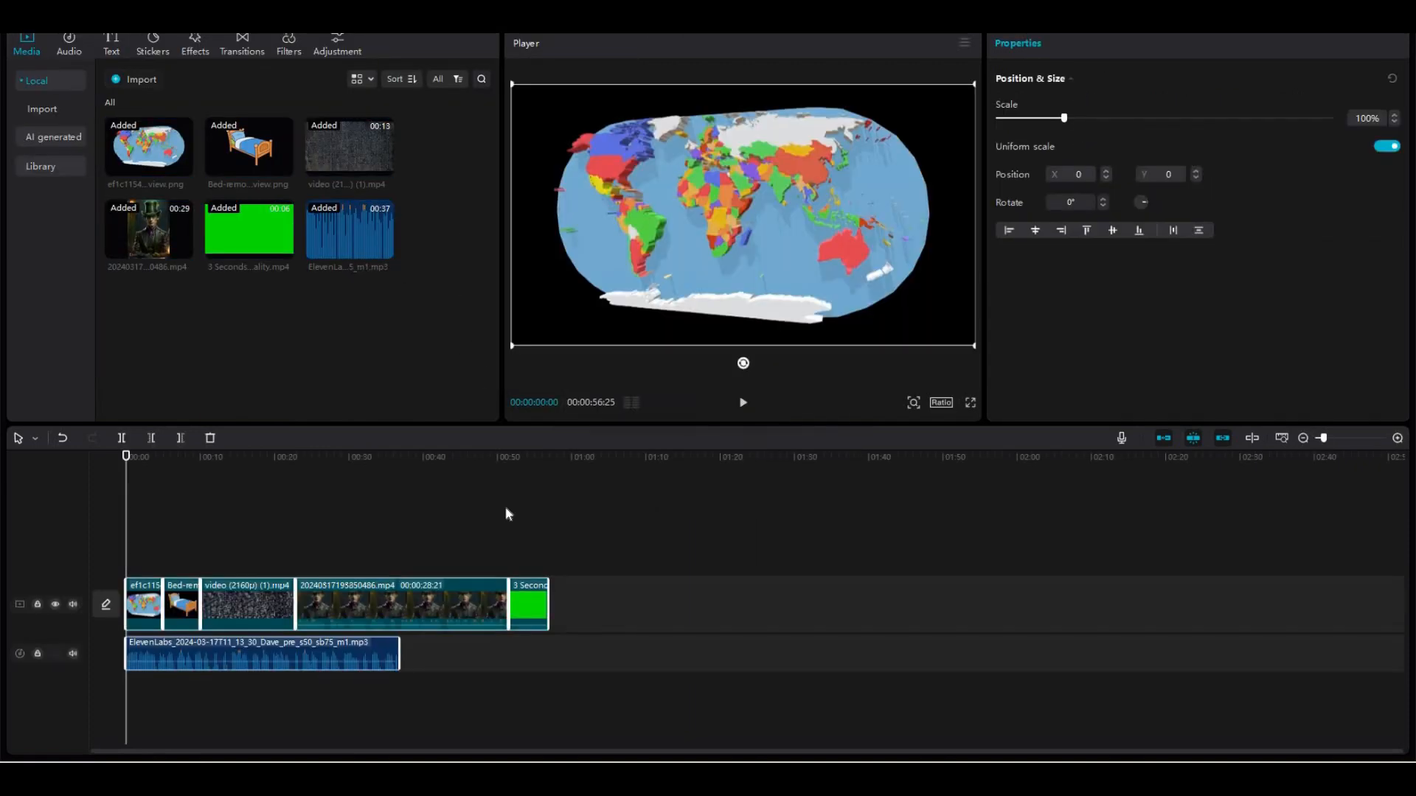
pyautogui.hotkey('ctrl', 'z')
pyautogui.click(384, 250)
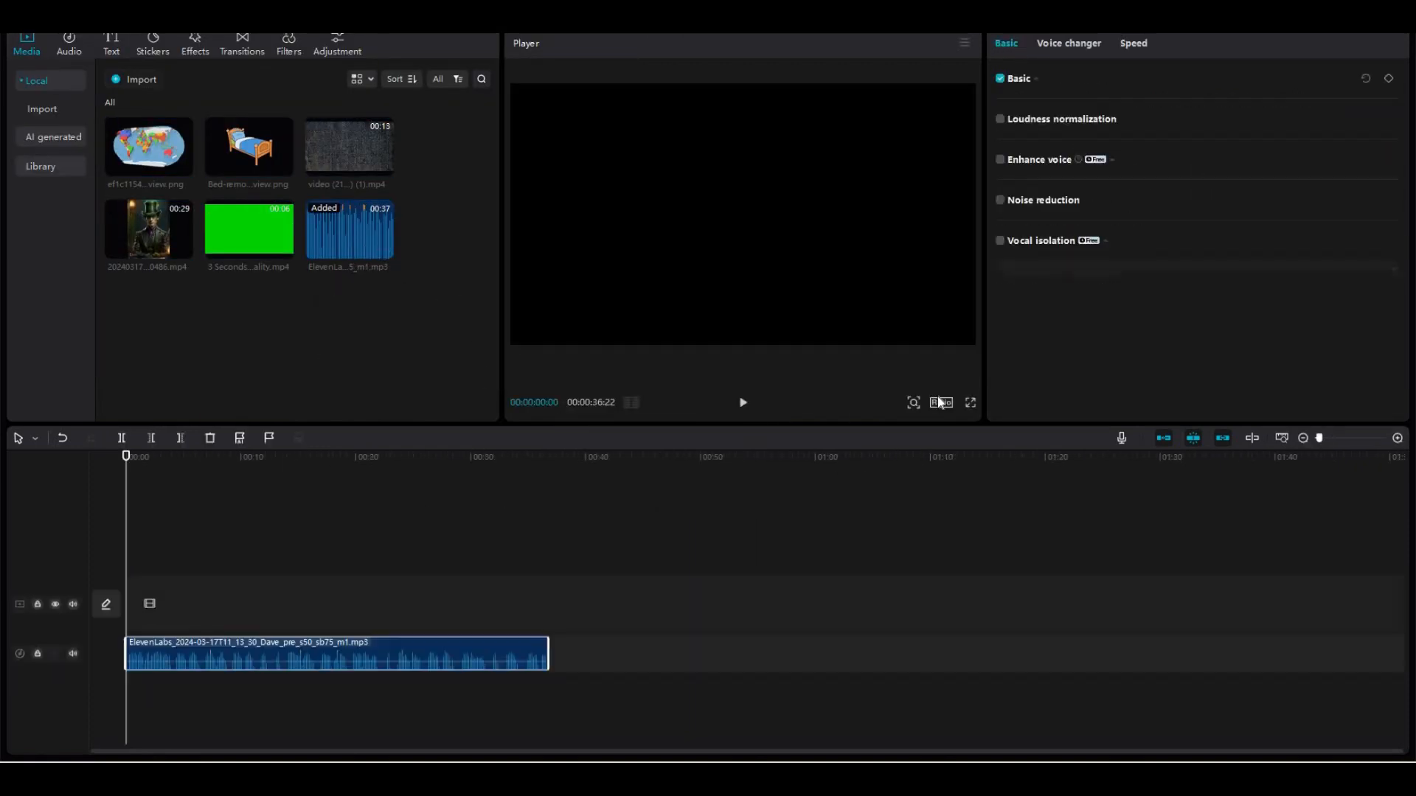
# Set the project's aspect ratio to 9:16 and return the playhead to the start of the timeline
pyautogui.click(941, 403)
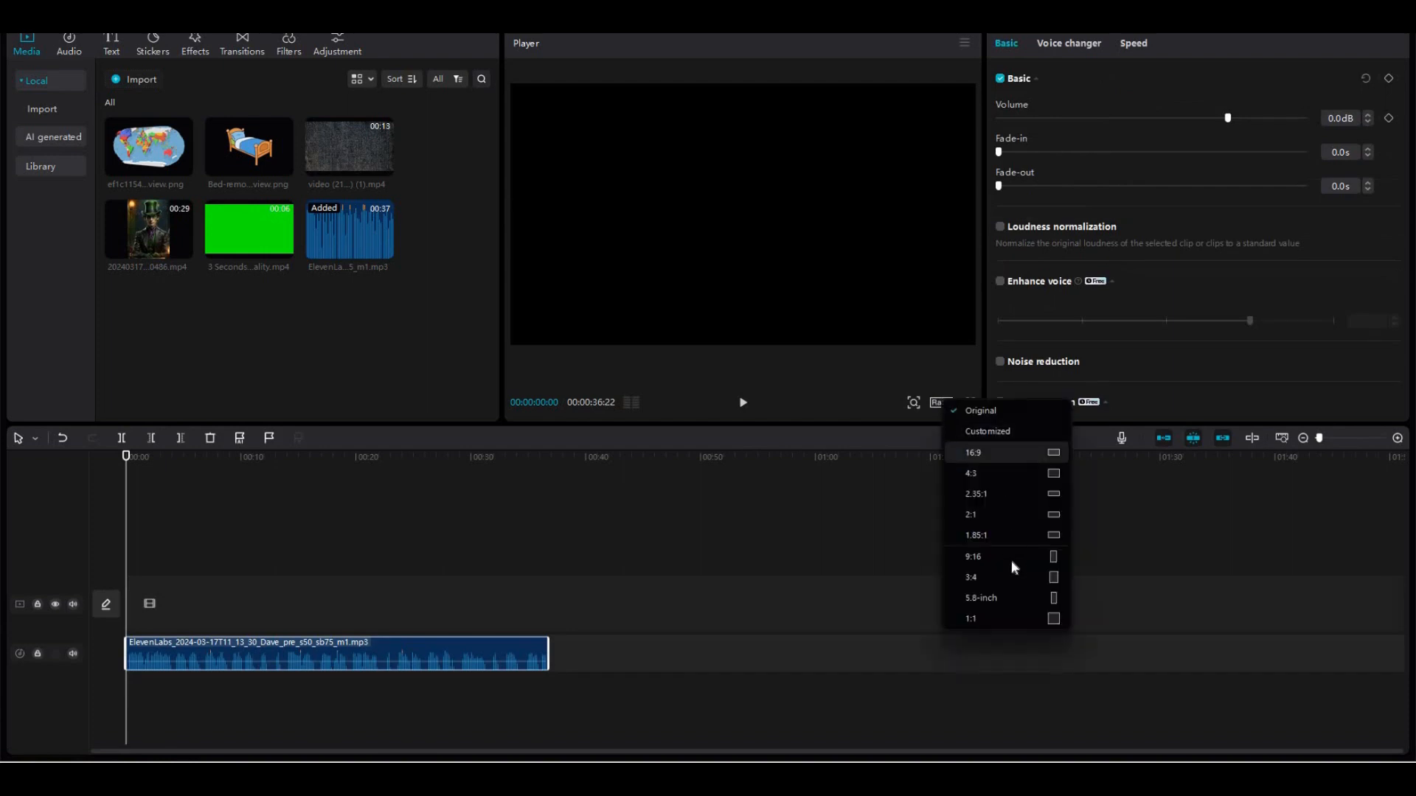
pyautogui.click(1011, 557)
pyautogui.click(227, 465)
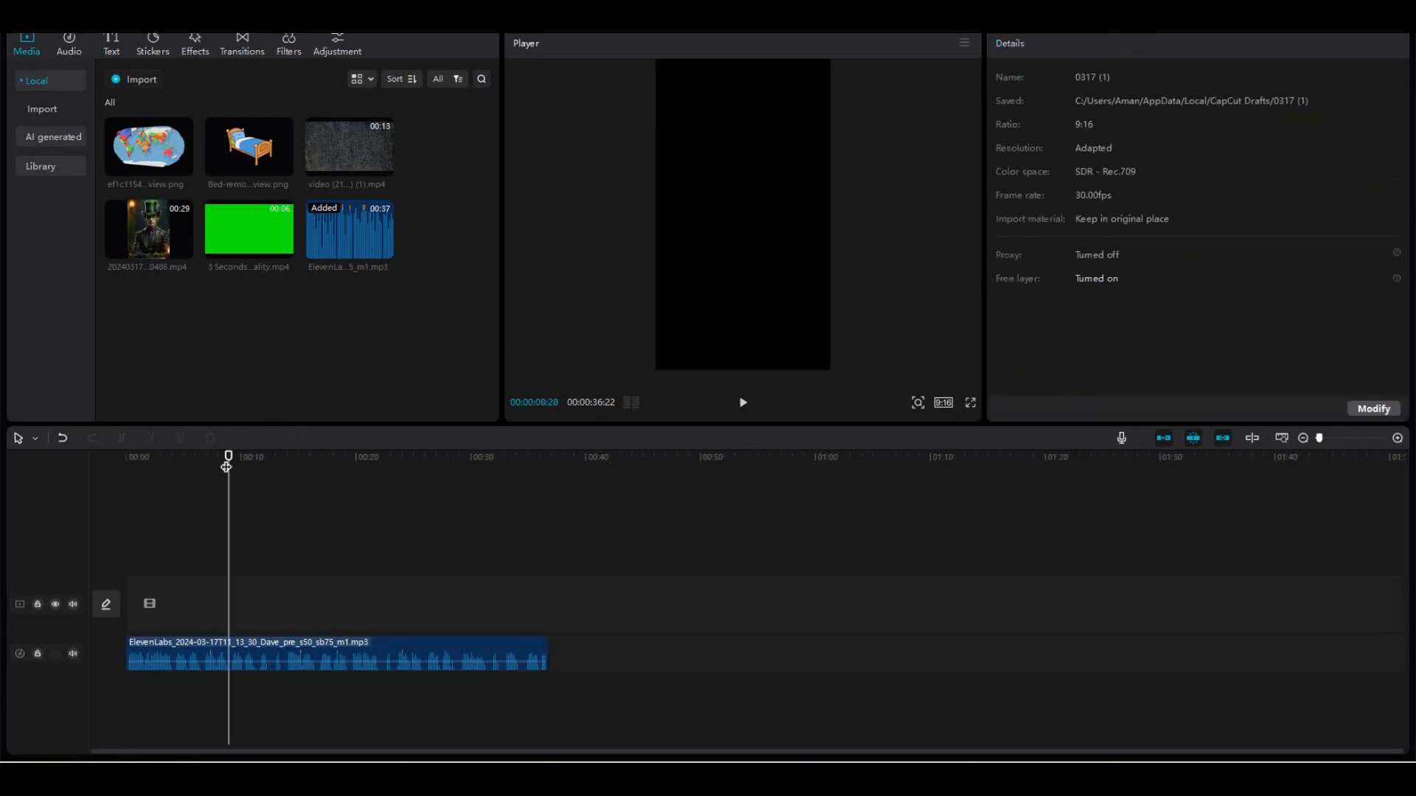
pyautogui.click(115, 478)
# Add the Riddler video at the start of the timeline and scale it to about 165% to fill the frame
pyautogui.click(183, 249)
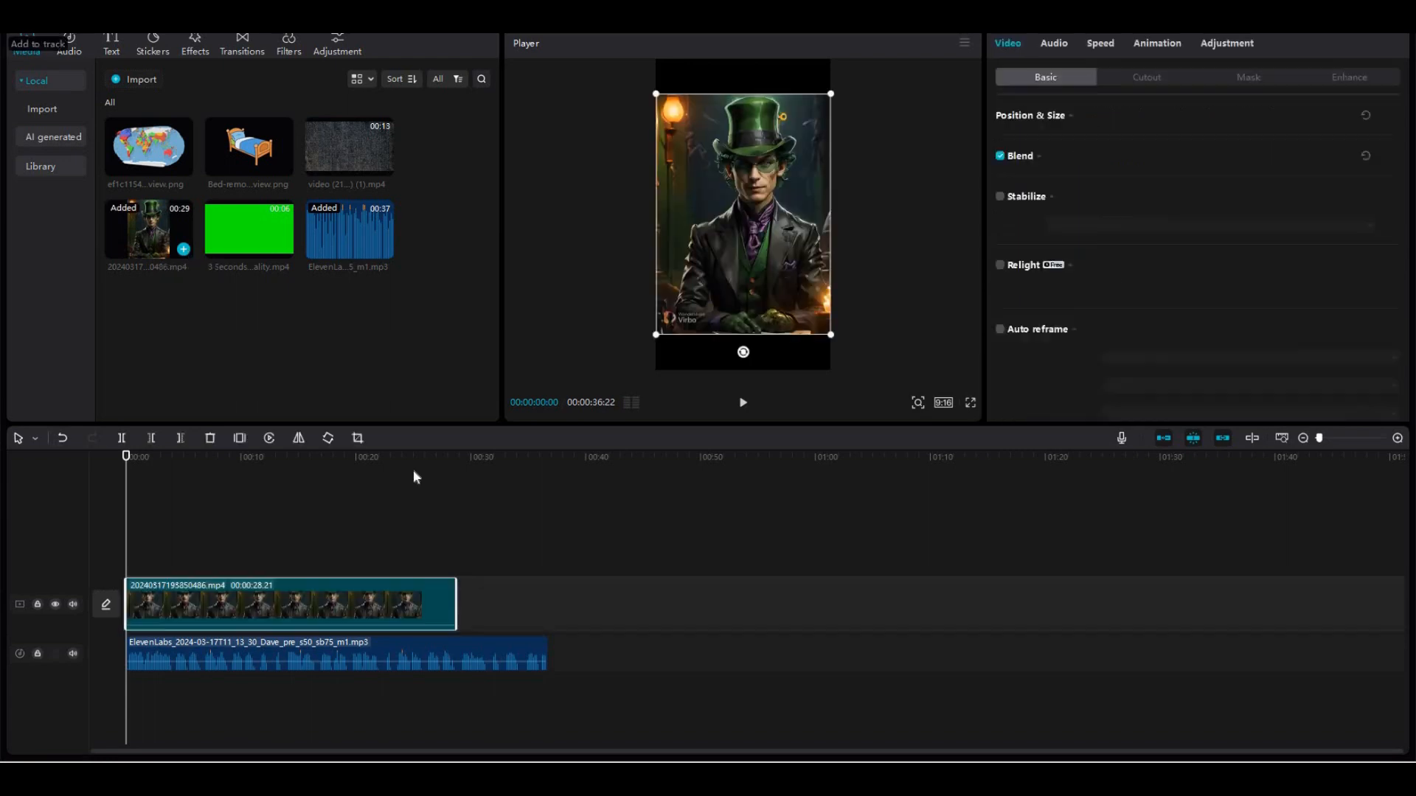
pyautogui.moveTo(655, 335); pyautogui.dragTo(633, 441)
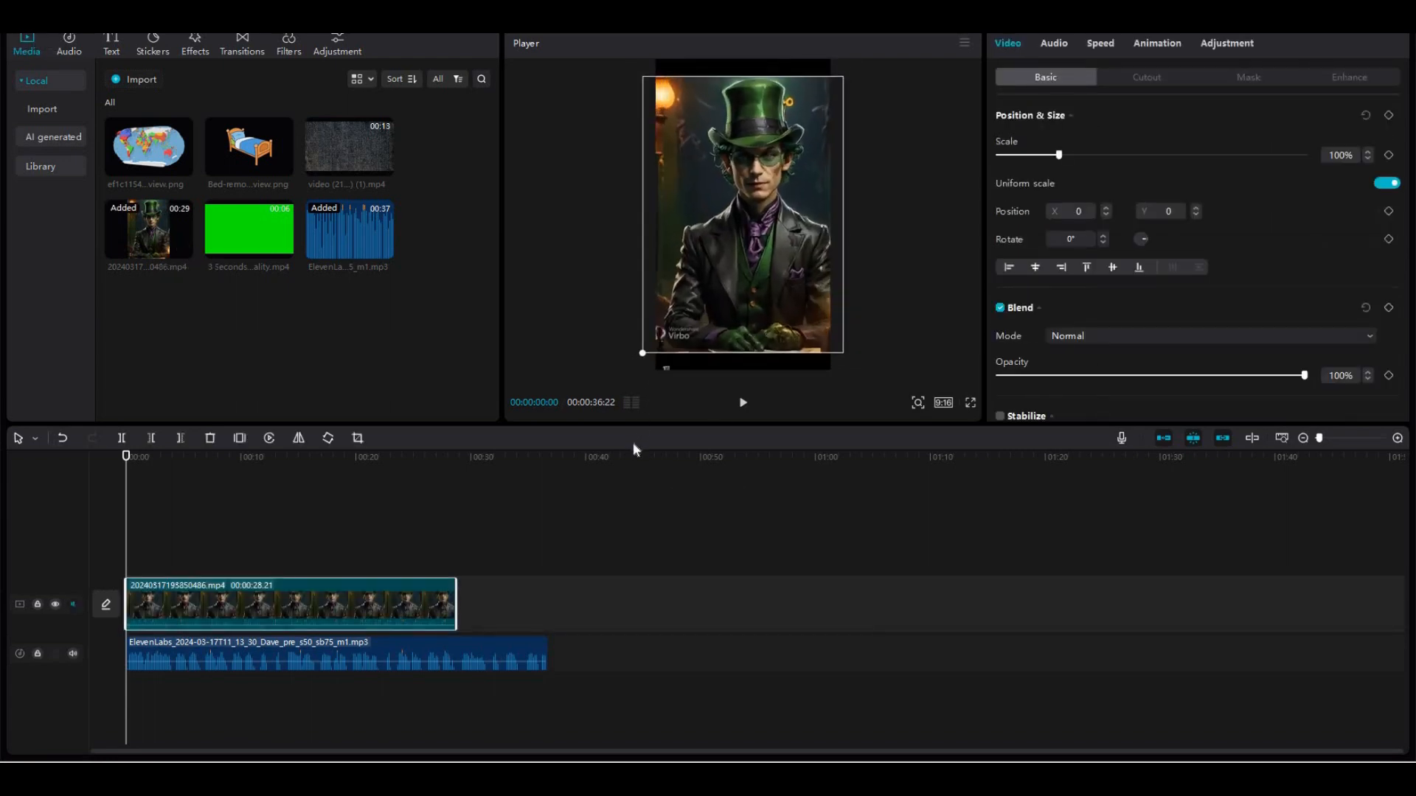
pyautogui.moveTo(718, 341); pyautogui.dragTo(704, 373)
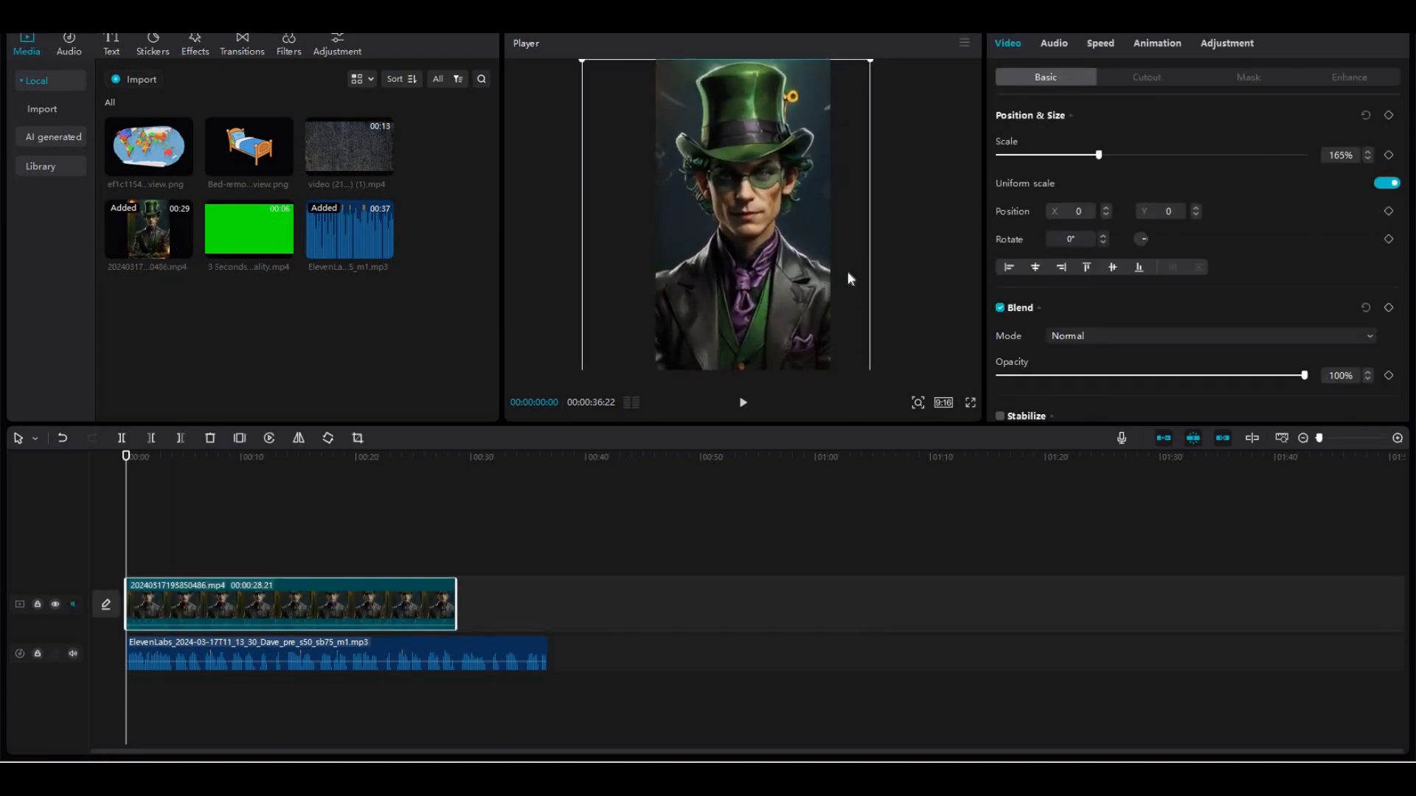
pyautogui.click(923, 309)
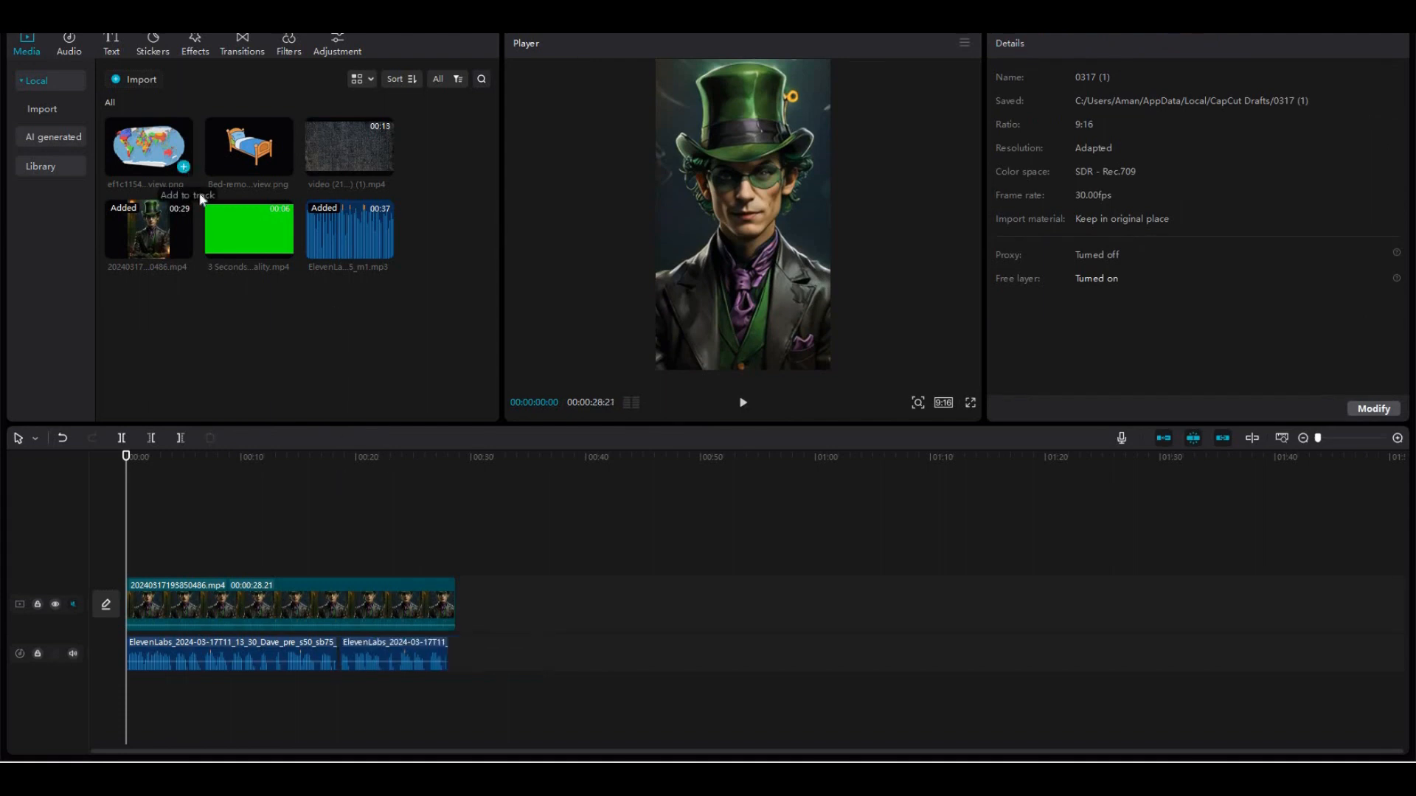
# Place the world map and bed images on an overlay track above the Riddler video, at about 6 s and 26 s
pyautogui.click(184, 167)
pyautogui.moveTo(155, 604); pyautogui.dragTo(225, 551)
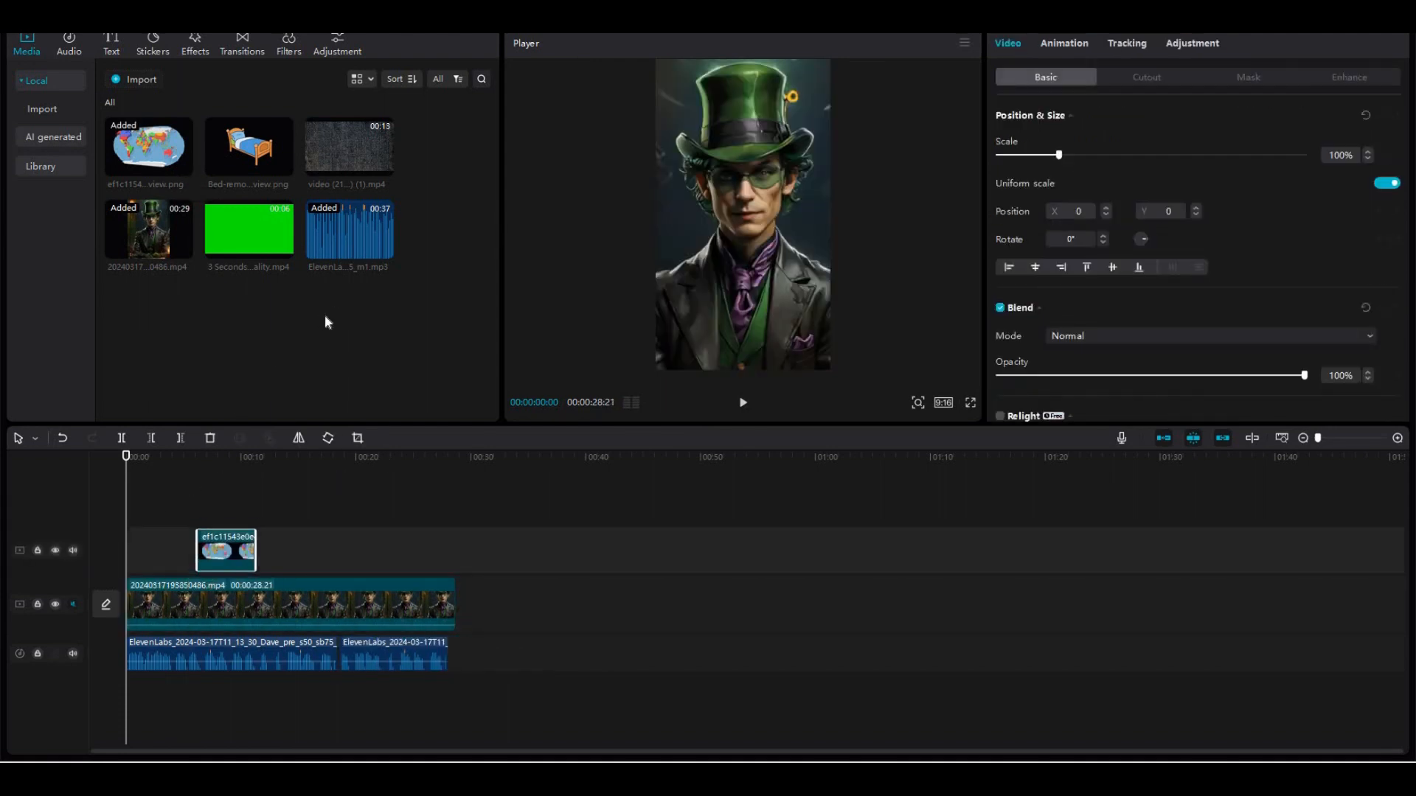
pyautogui.click(284, 166)
pyautogui.moveTo(155, 605); pyautogui.dragTo(450, 552)
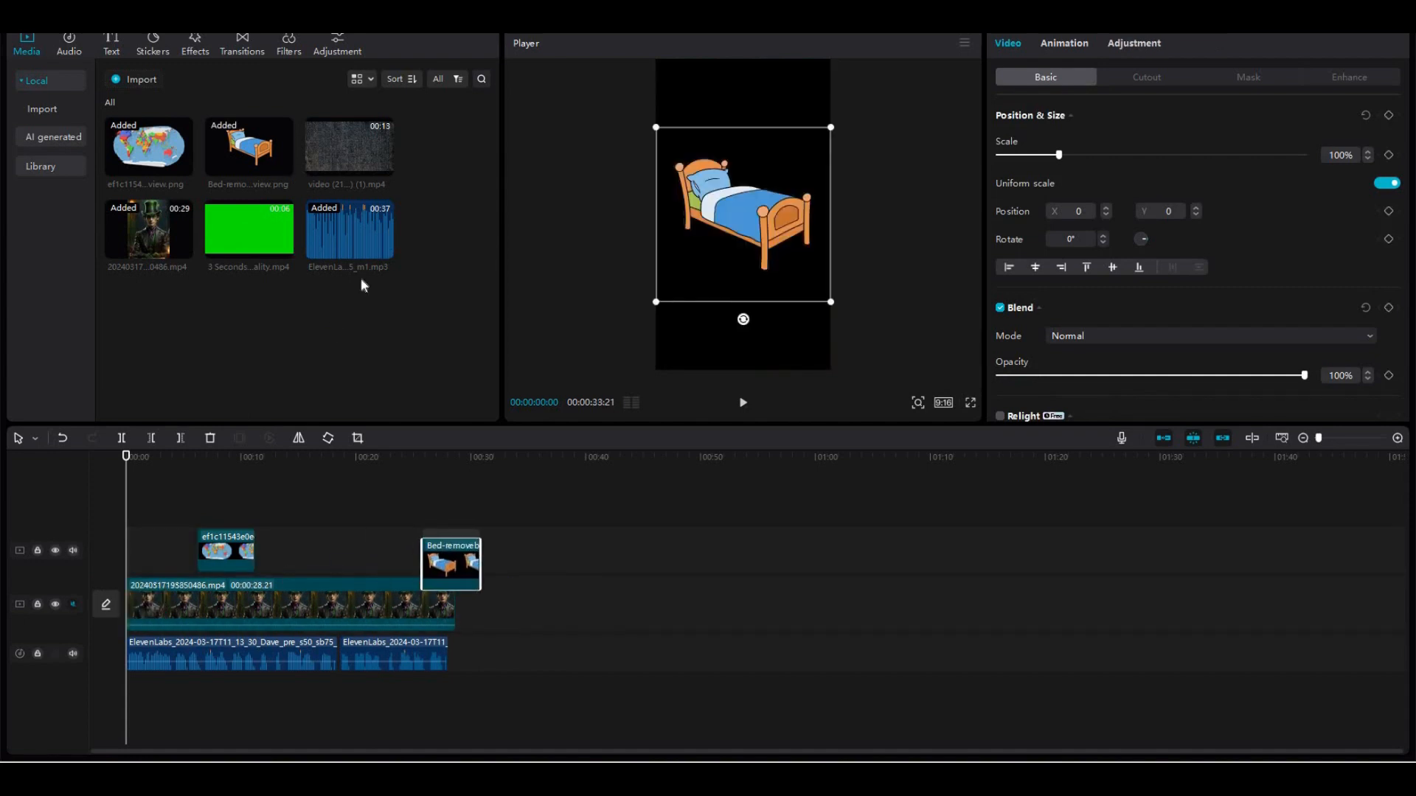
# Add the dark texture background video and the green-screen 3-second timer, and move them above the Riddler video
pyautogui.click(383, 167)
pyautogui.moveTo(155, 605); pyautogui.dragTo(317, 568)
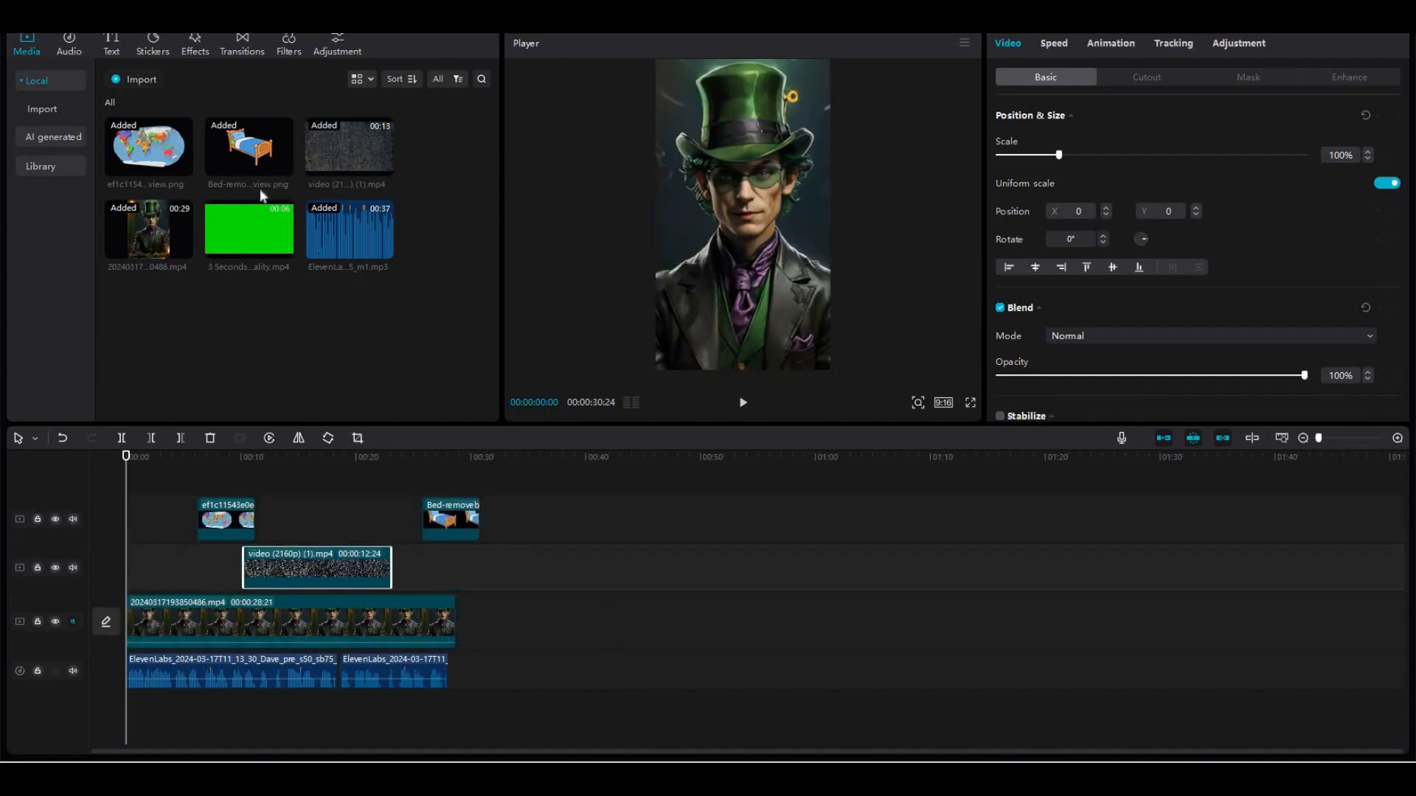
pyautogui.click(288, 256)
pyautogui.moveTo(165, 604); pyautogui.dragTo(213, 566)
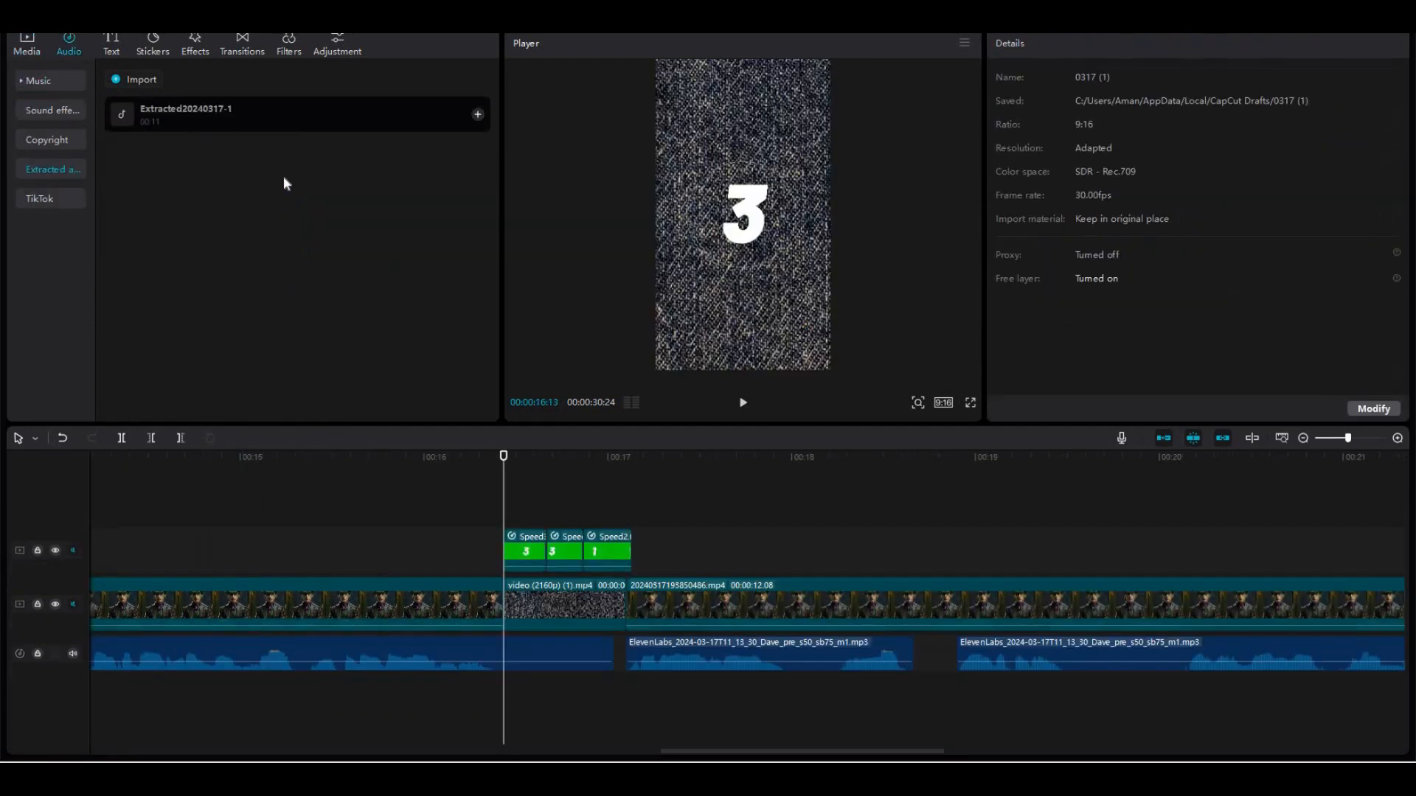
# Add the Extracted20240317-1 audio beneath the countdown at 00:00:16:13, align it and review that part of the timeline
pyautogui.click(478, 114)
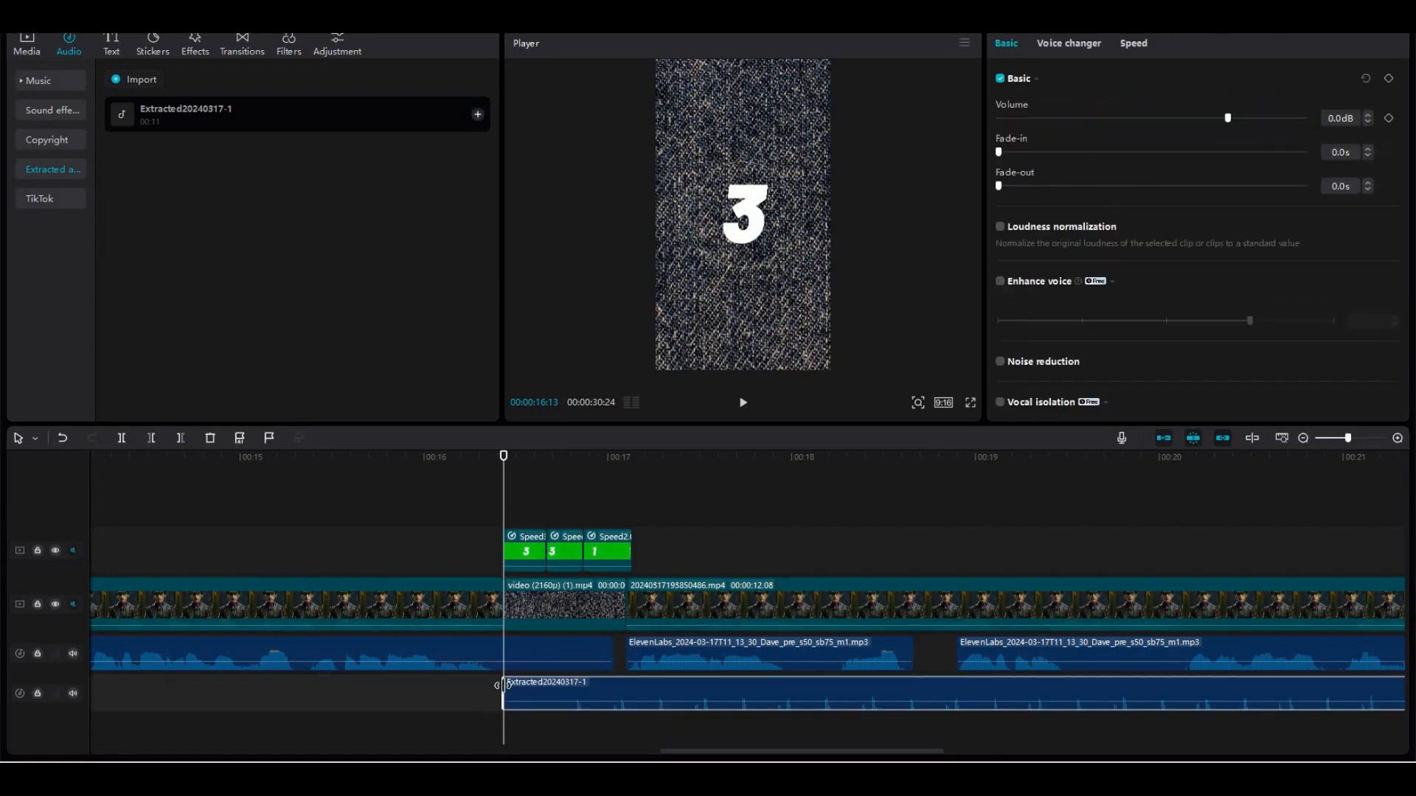
pyautogui.moveTo(571, 689); pyautogui.dragTo(535, 688)
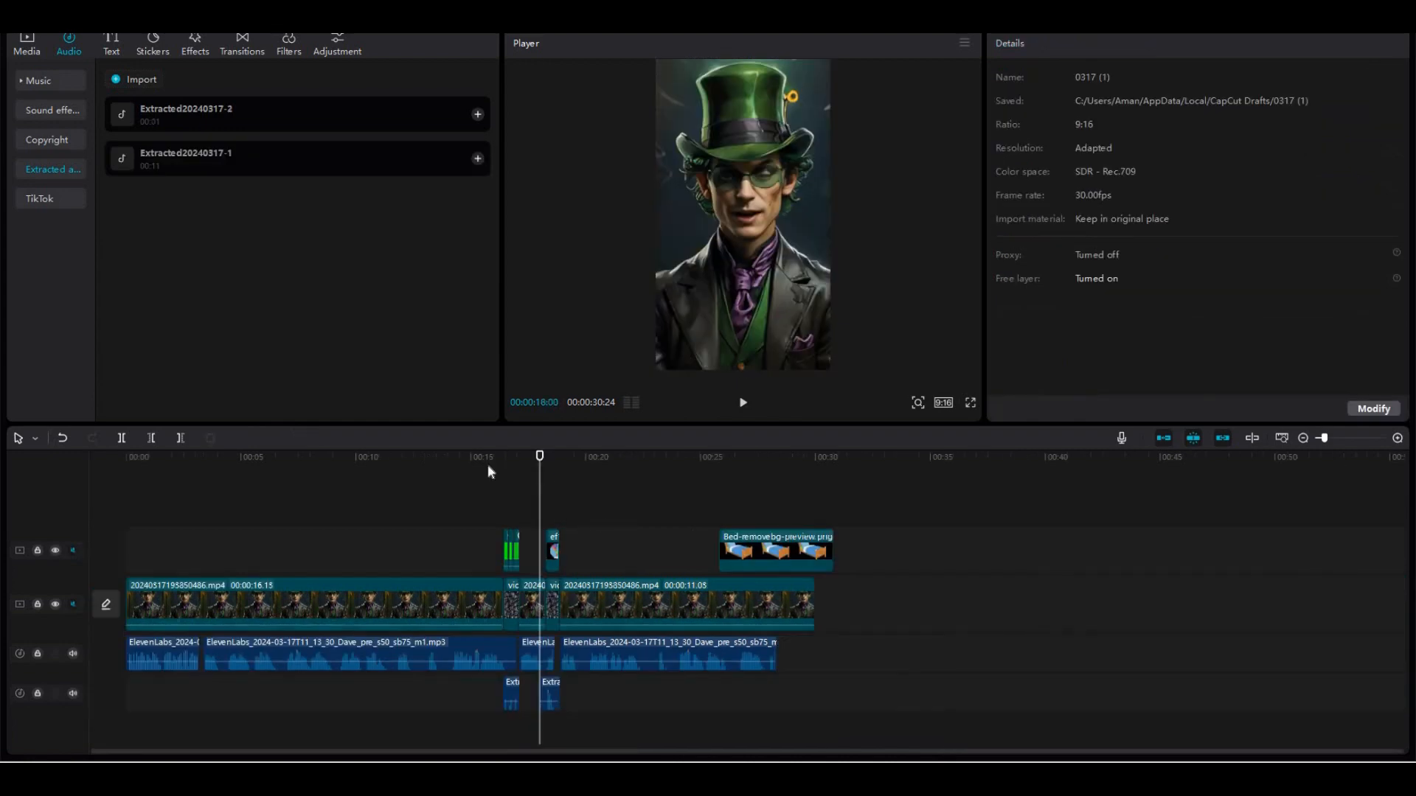
pyautogui.moveTo(488, 466); pyautogui.dragTo(564, 726)
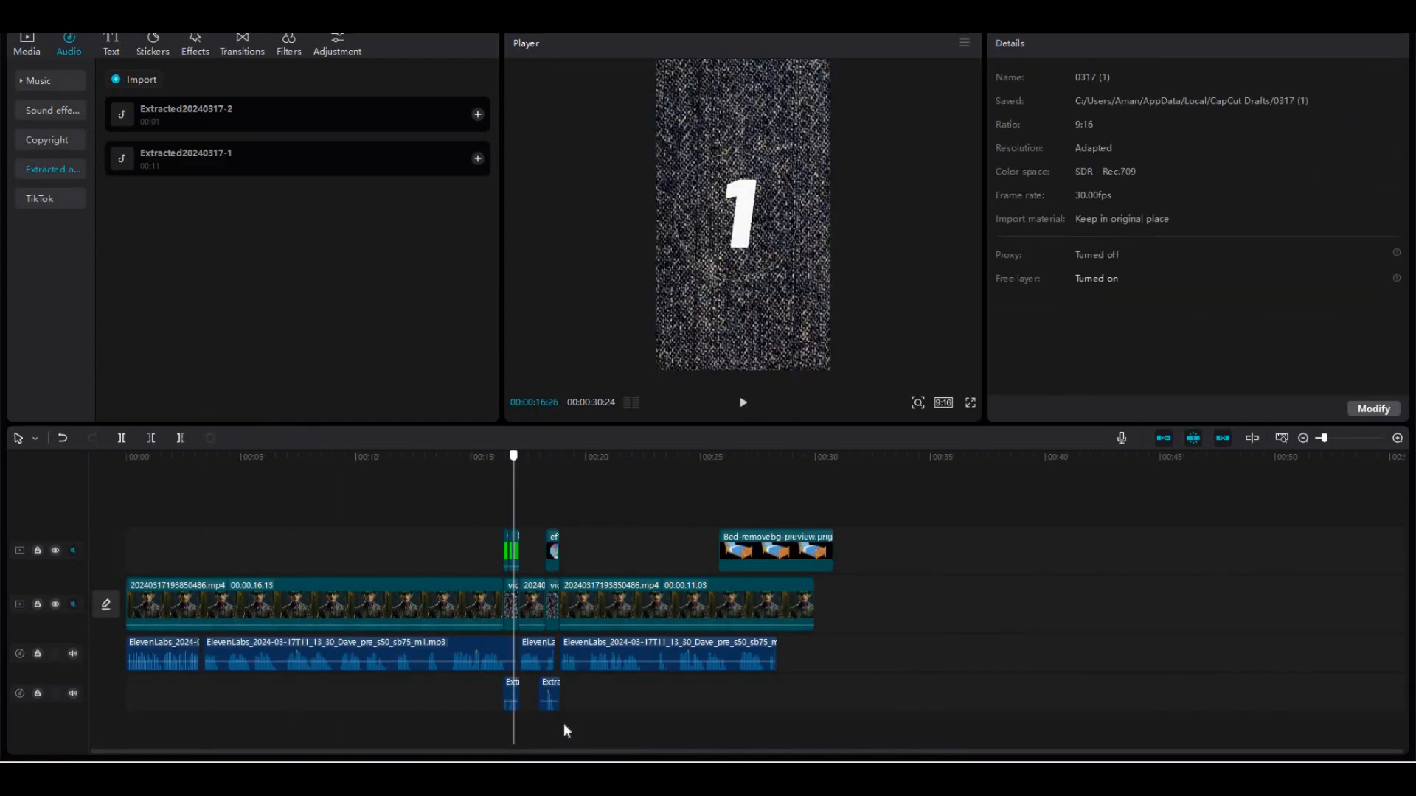
pyautogui.click(558, 480)
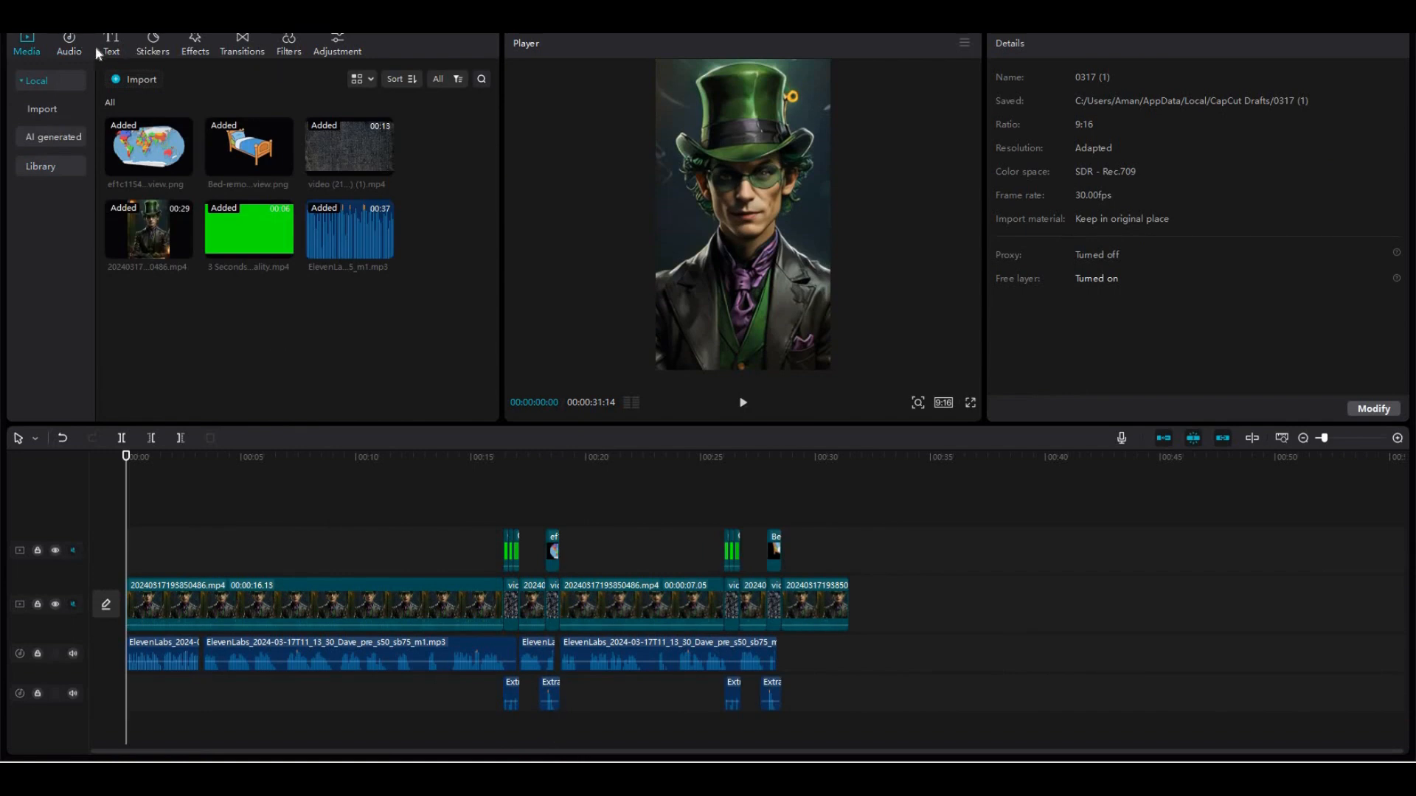
# Generate English auto captions from the voiceover
pyautogui.click(112, 45)
pyautogui.click(53, 168)
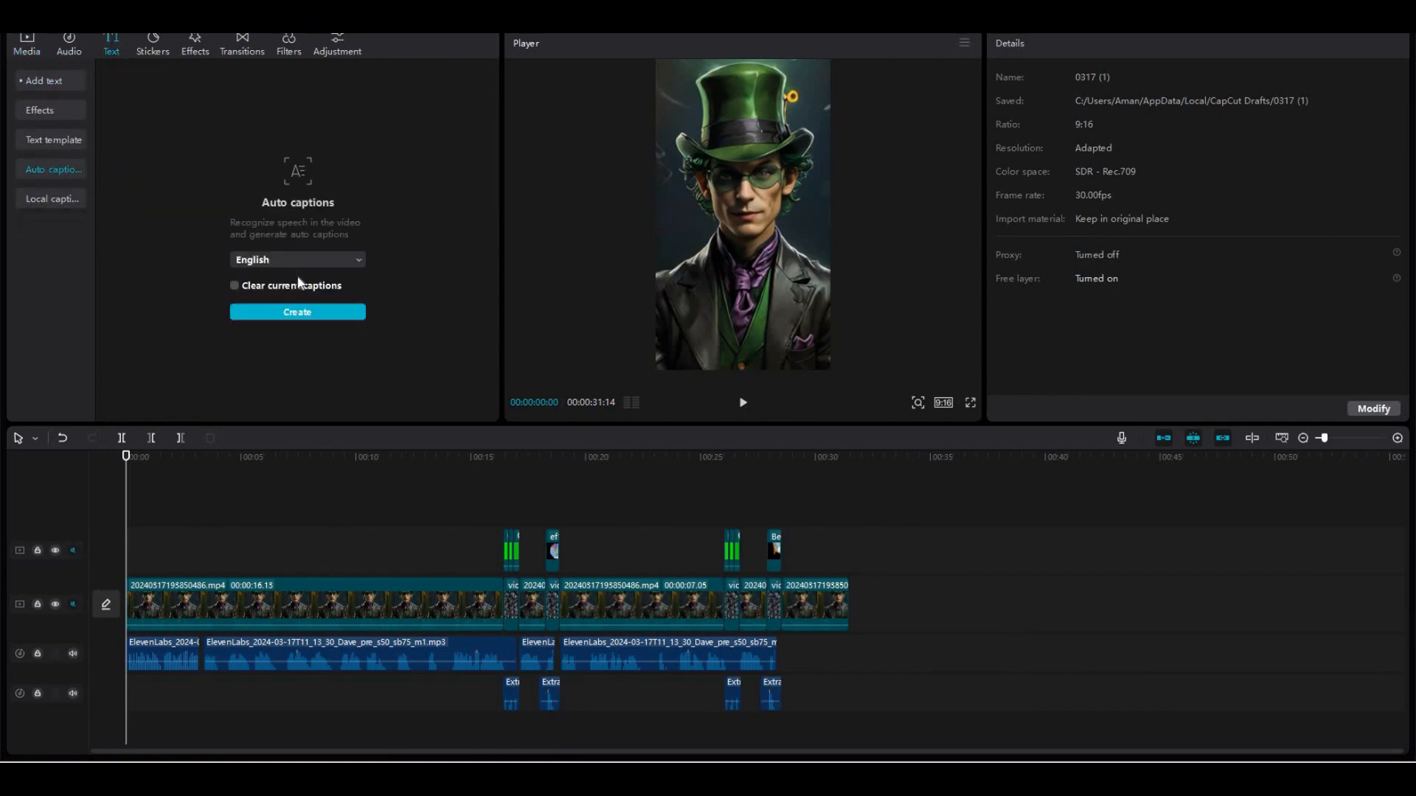
pyautogui.click(295, 260)
pyautogui.click(289, 326)
pyautogui.click(316, 313)
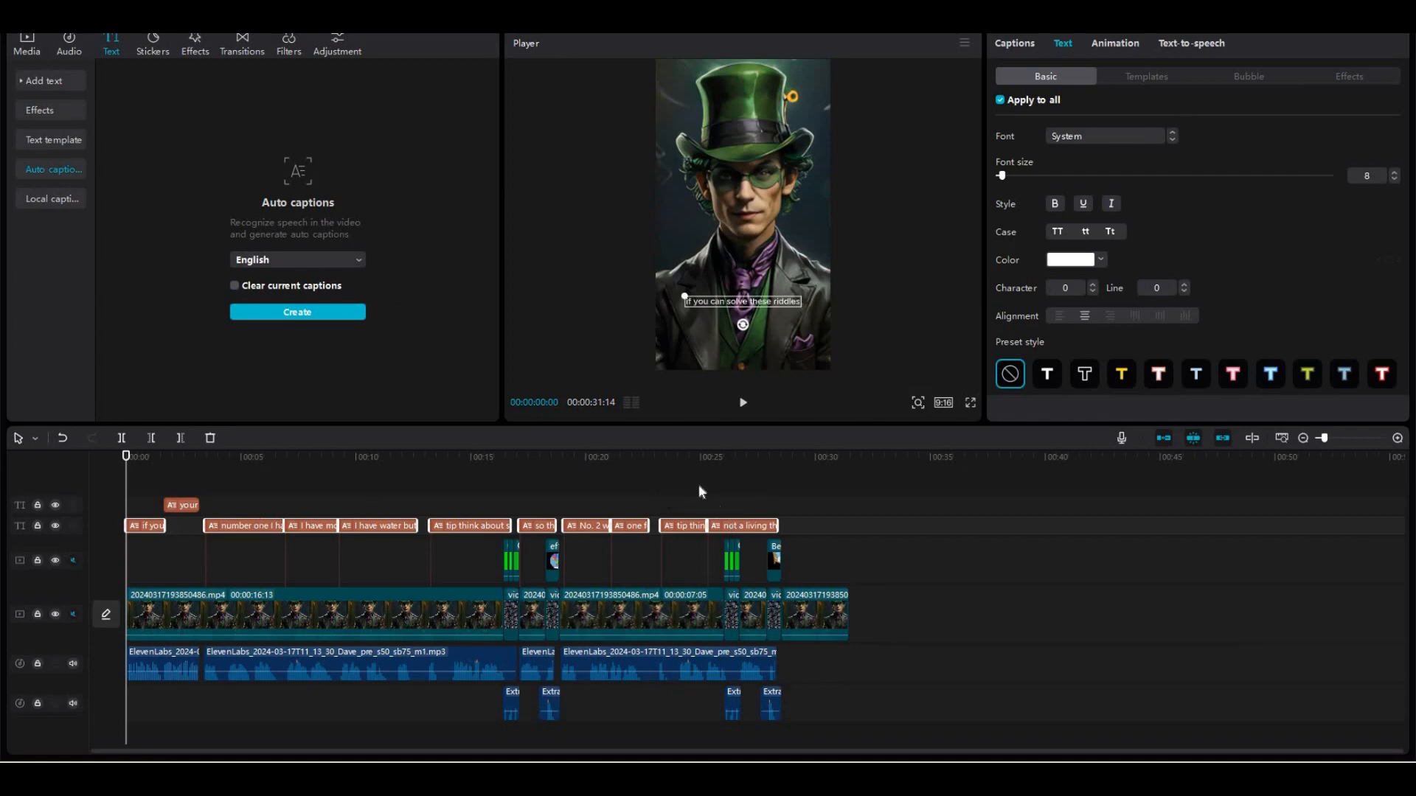
# Select all the captions and apply a white text effect with a dark outline to them
pyautogui.click(183, 509)
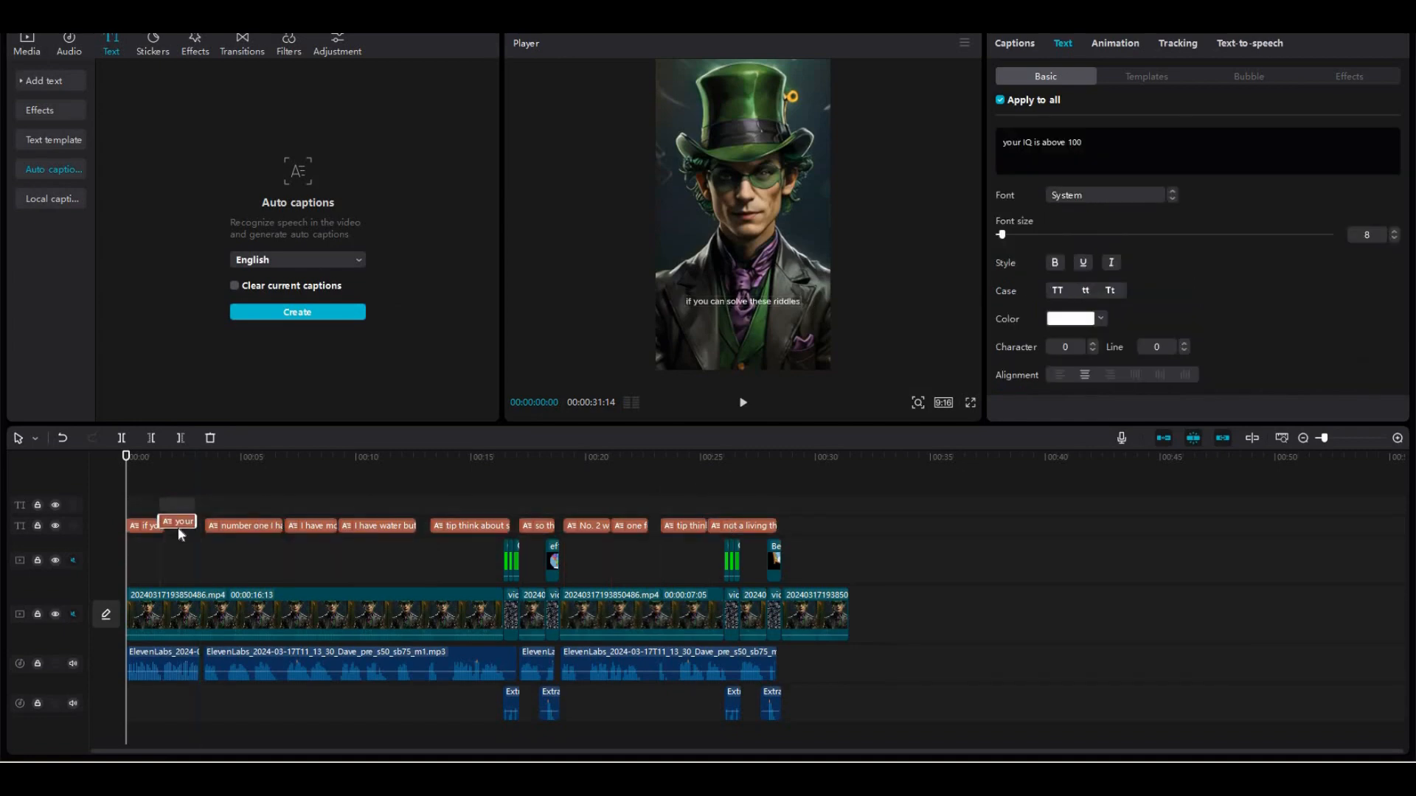
pyautogui.moveTo(141, 472); pyautogui.dragTo(118, 469)
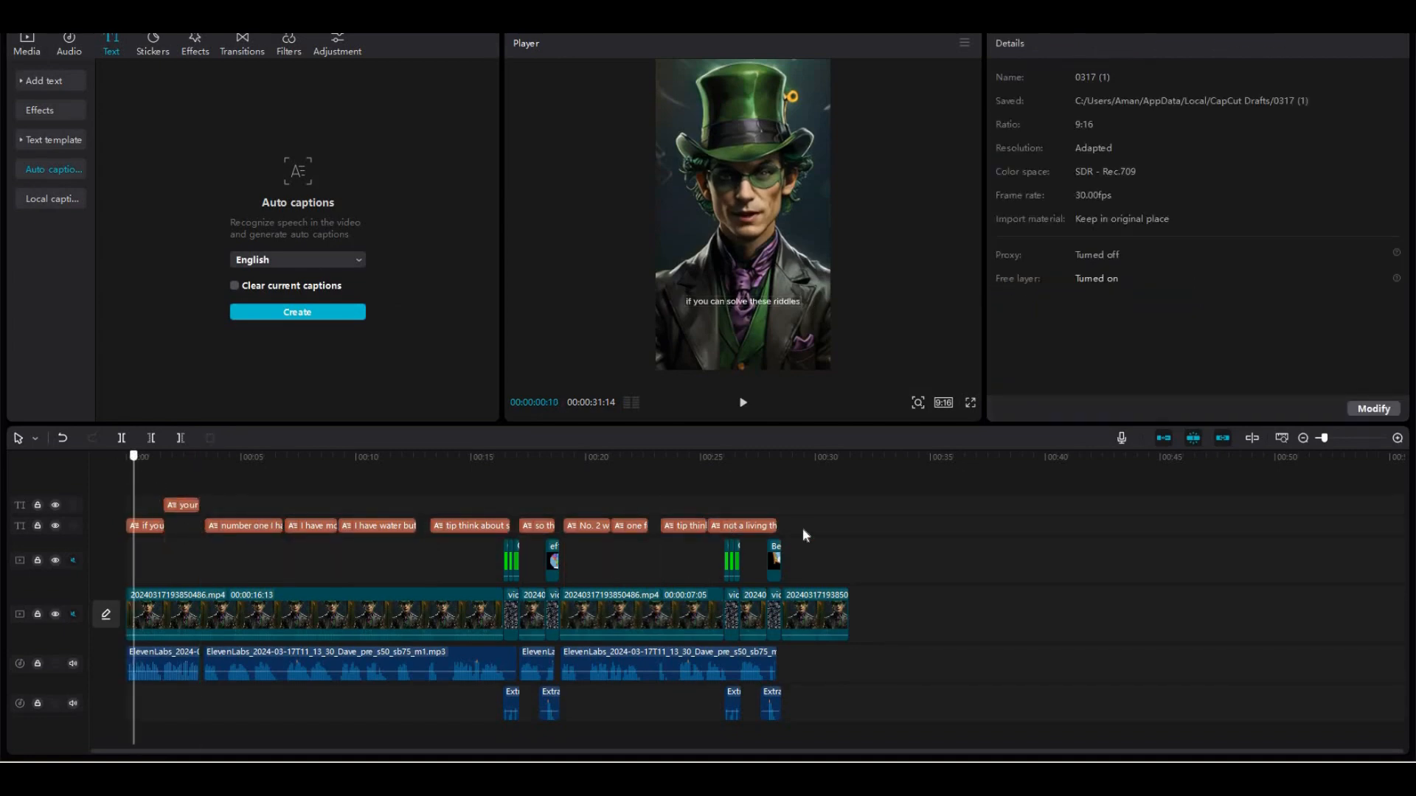
pyautogui.moveTo(808, 525); pyautogui.dragTo(141, 507)
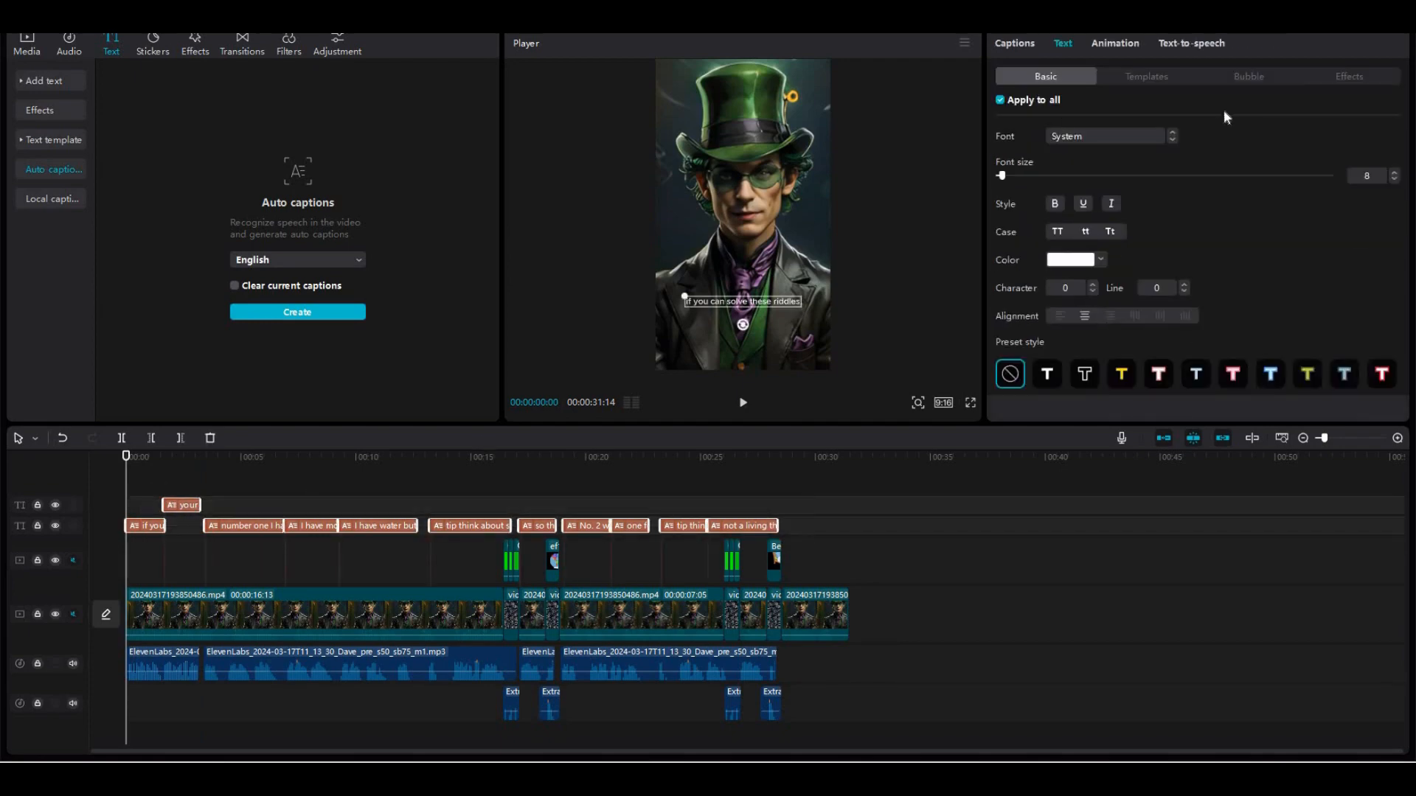
pyautogui.click(1339, 77)
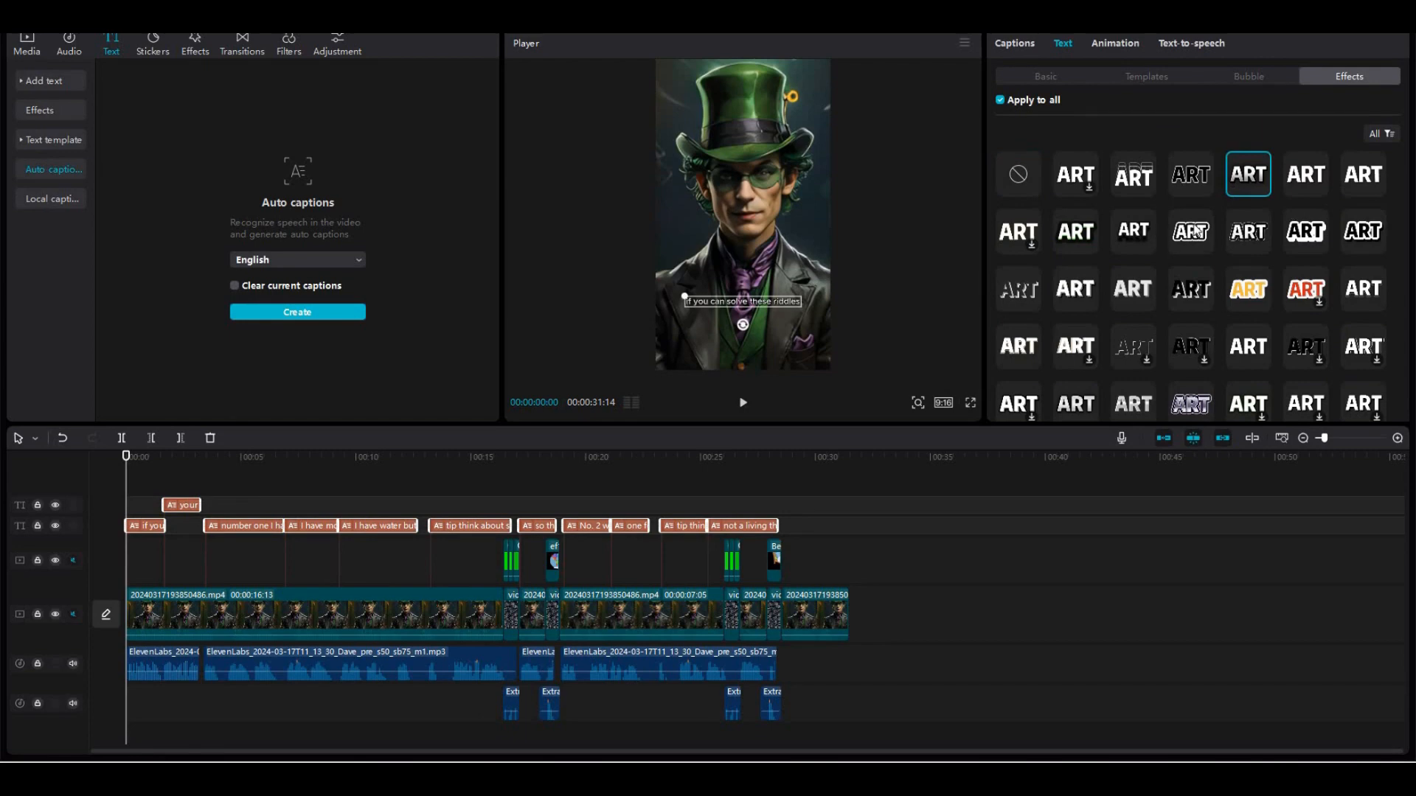
pyautogui.click(1191, 232)
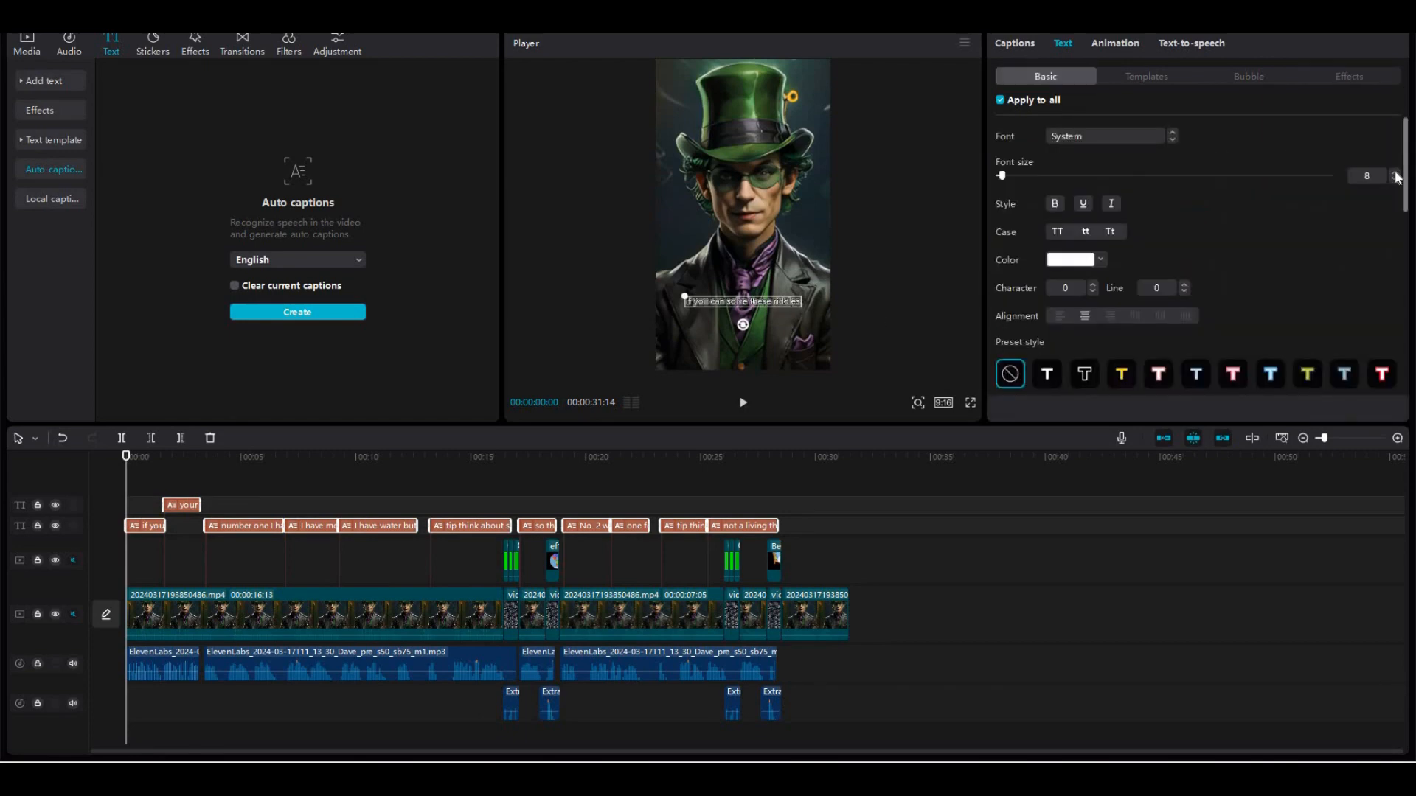
# Set the font size of all captions to 11
pyautogui.click(1394, 173)
pyautogui.click(1394, 173)
pyautogui.click(1394, 173)
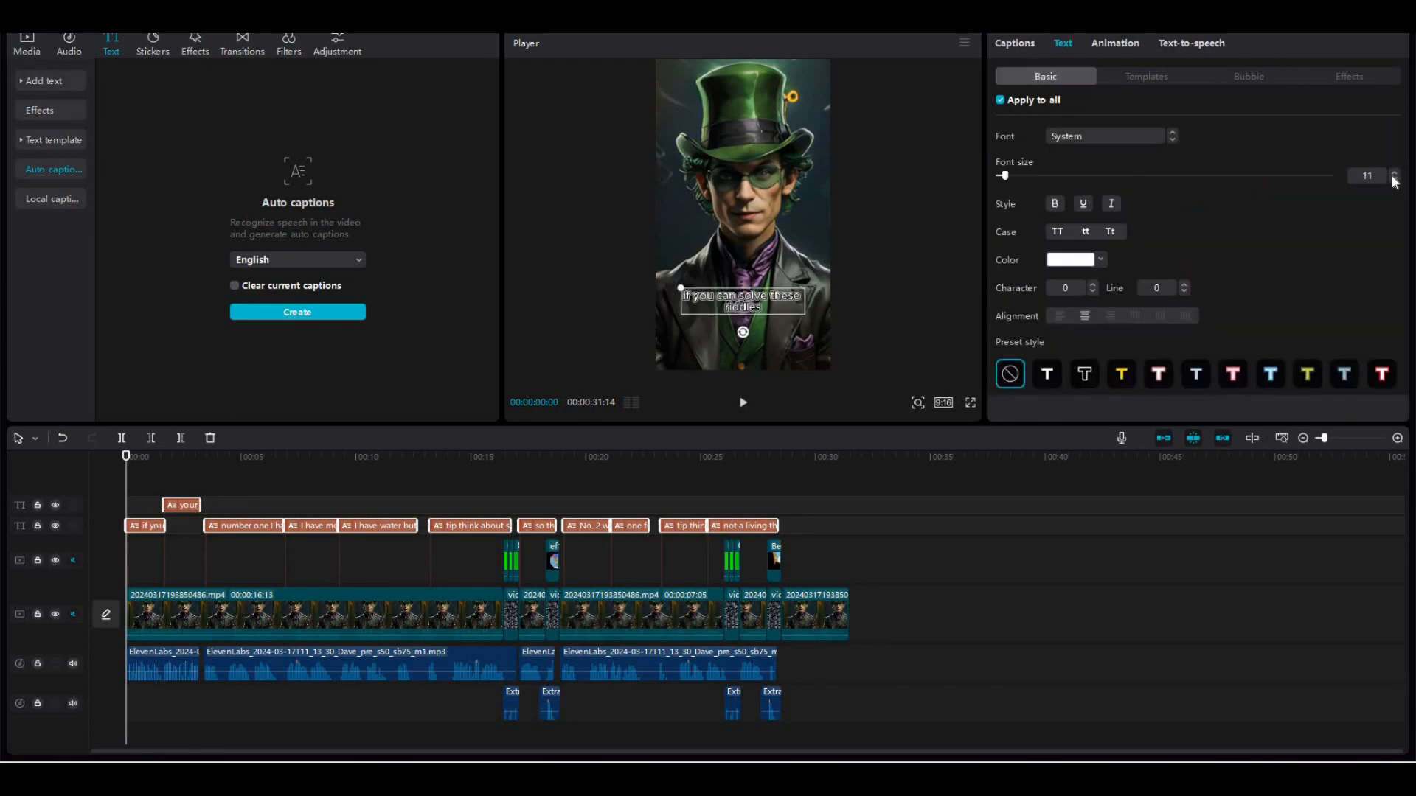
# Set the font size of all captions to 12 and apply a plain white text effect with a soft dark shadow
pyautogui.click(1394, 173)
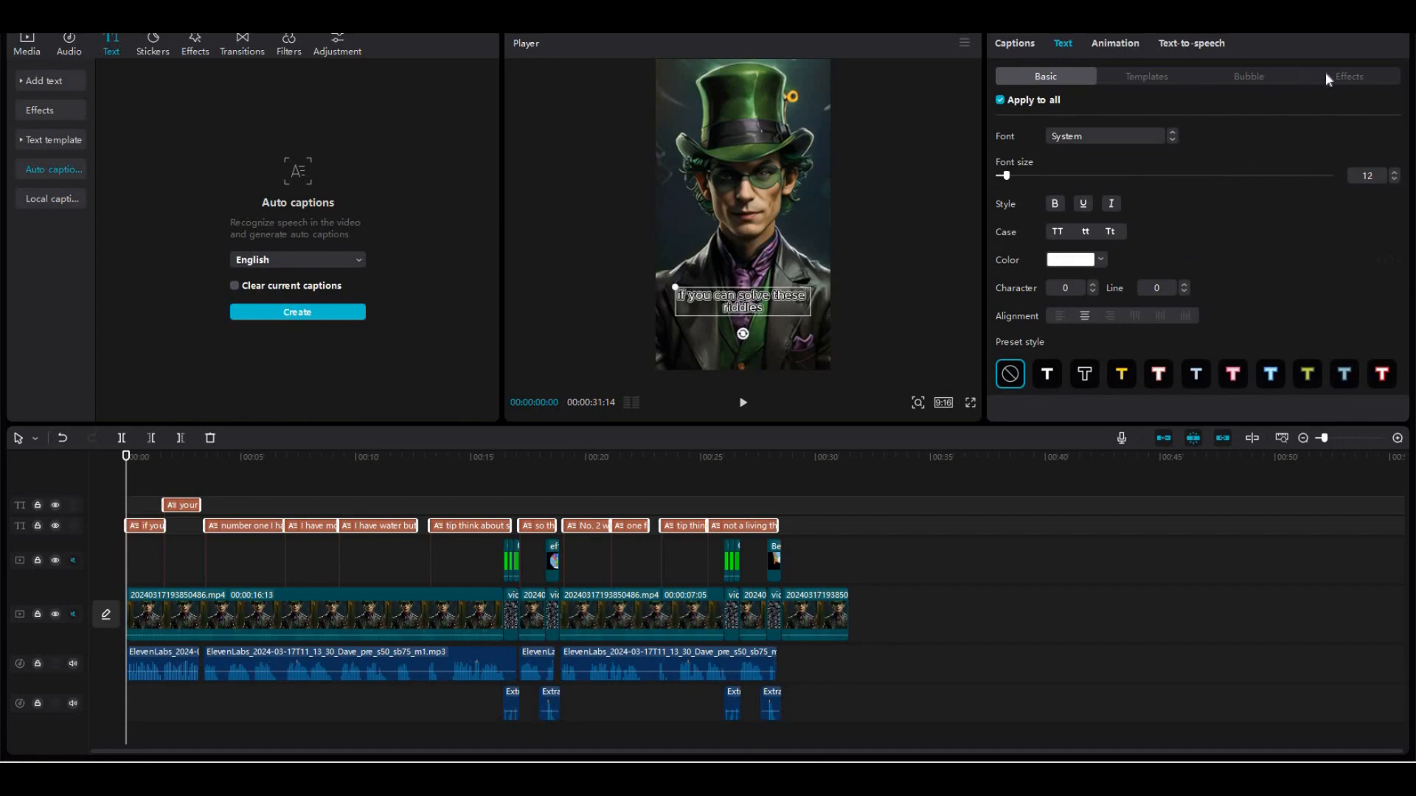
pyautogui.click(1350, 76)
pyautogui.click(1248, 174)
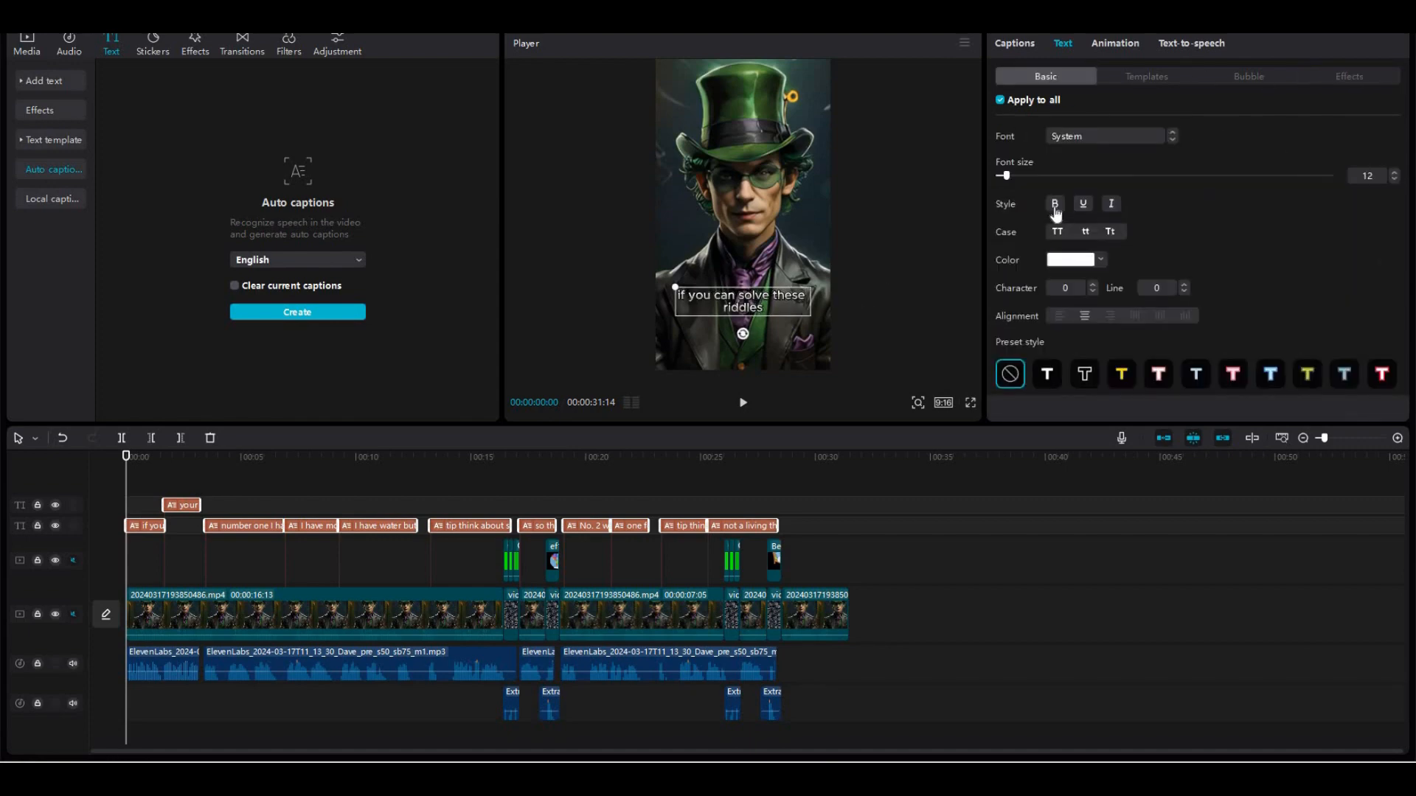
# Convert all captions to uppercase and compare several white outlined text effects, settling on the soft-shadow white one
pyautogui.click(1055, 205)
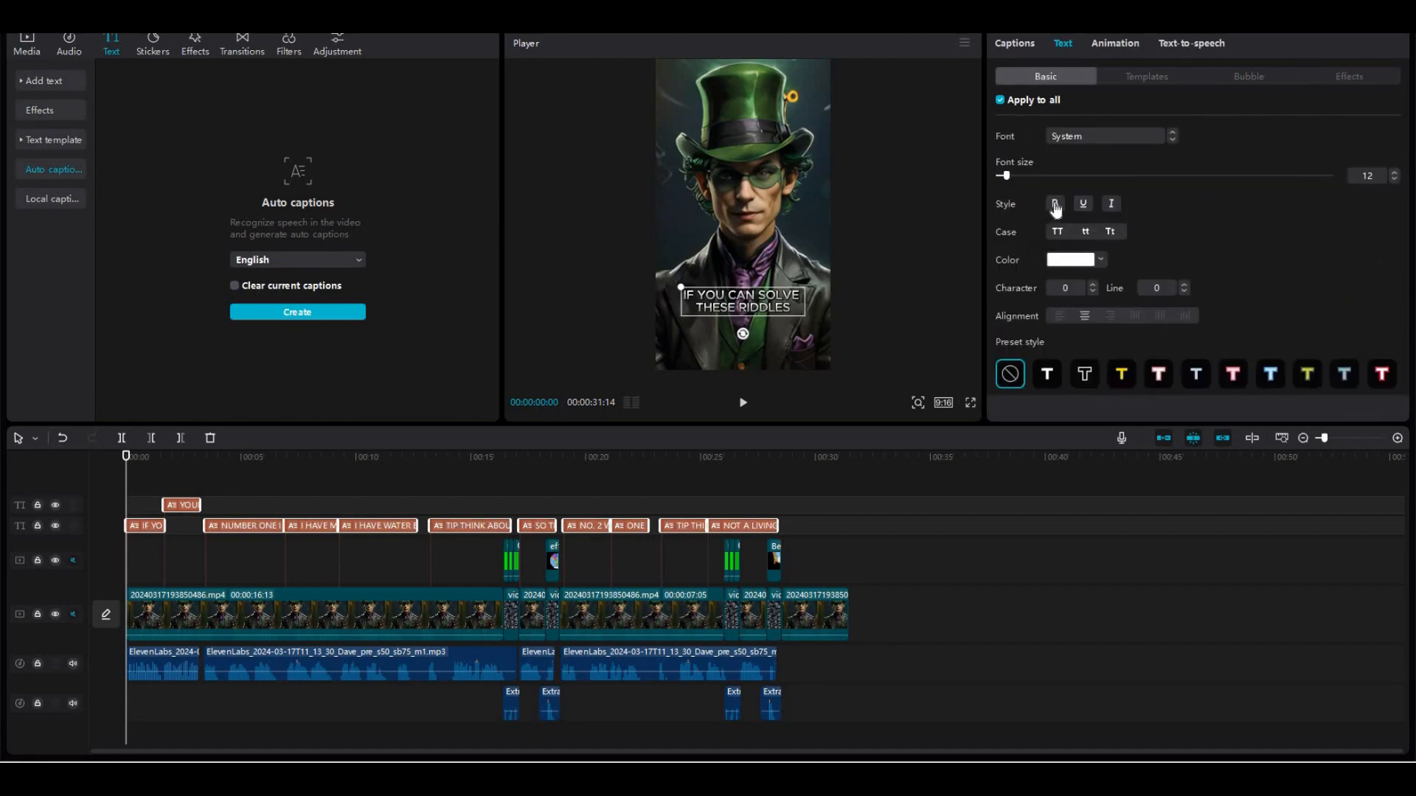
pyautogui.click(1350, 77)
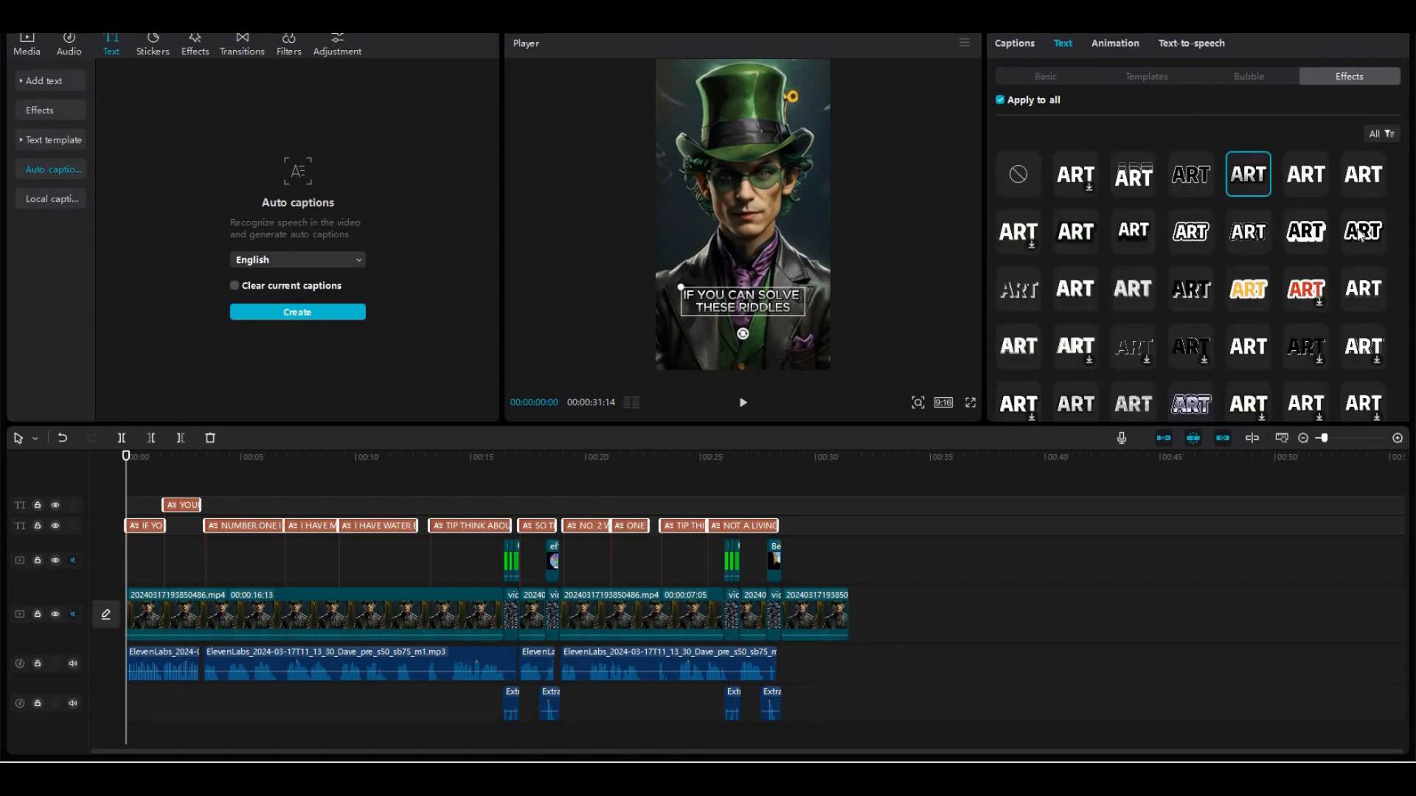
pyautogui.click(1361, 233)
pyautogui.click(1191, 232)
pyautogui.click(1134, 232)
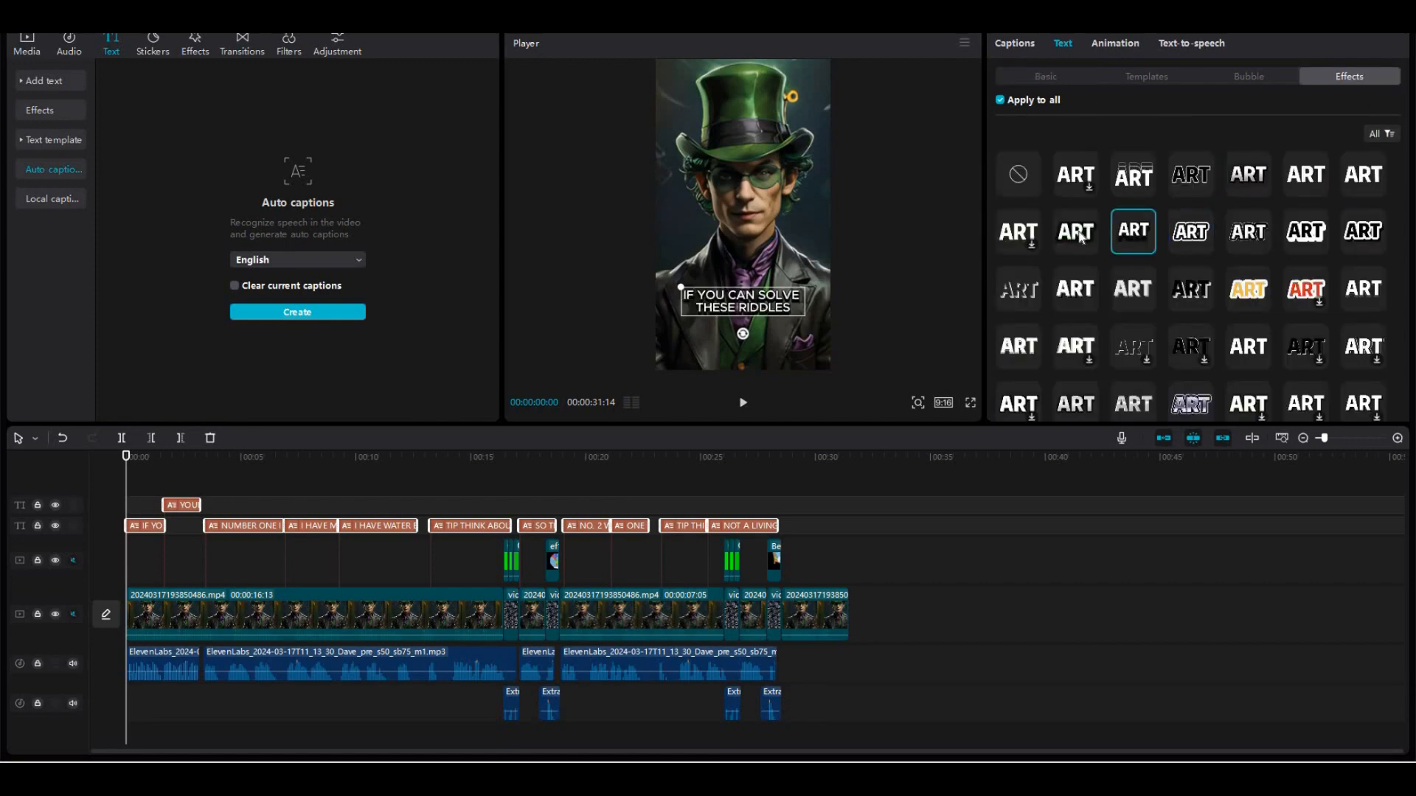
pyautogui.click(1075, 231)
pyautogui.click(1241, 177)
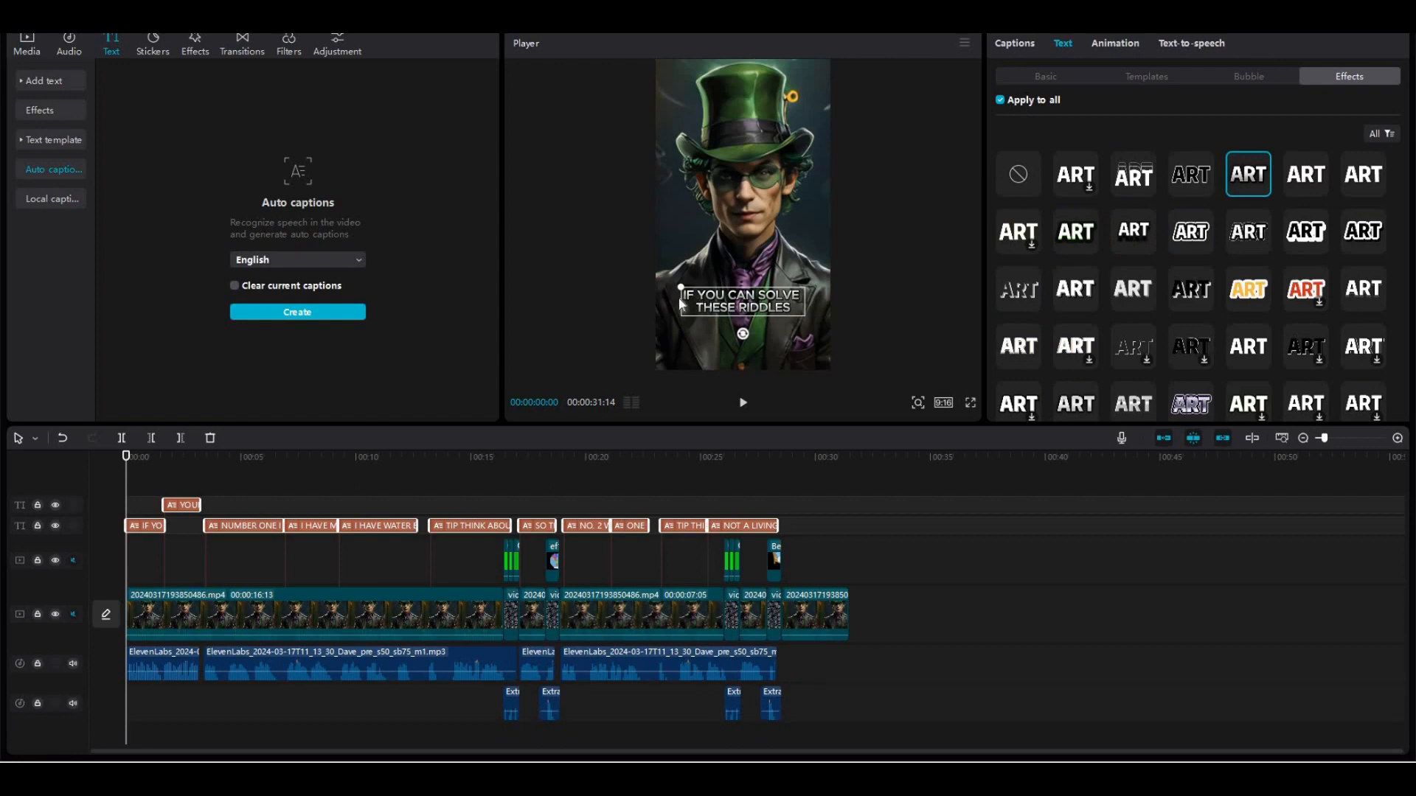
# Widen the caption box in the preview to nearly the full frame width and lower it slightly, with its text at size 10
pyautogui.click(683, 308)
pyautogui.moveTo(681, 301); pyautogui.dragTo(661, 301)
pyautogui.moveTo(805, 301); pyautogui.dragTo(752, 305)
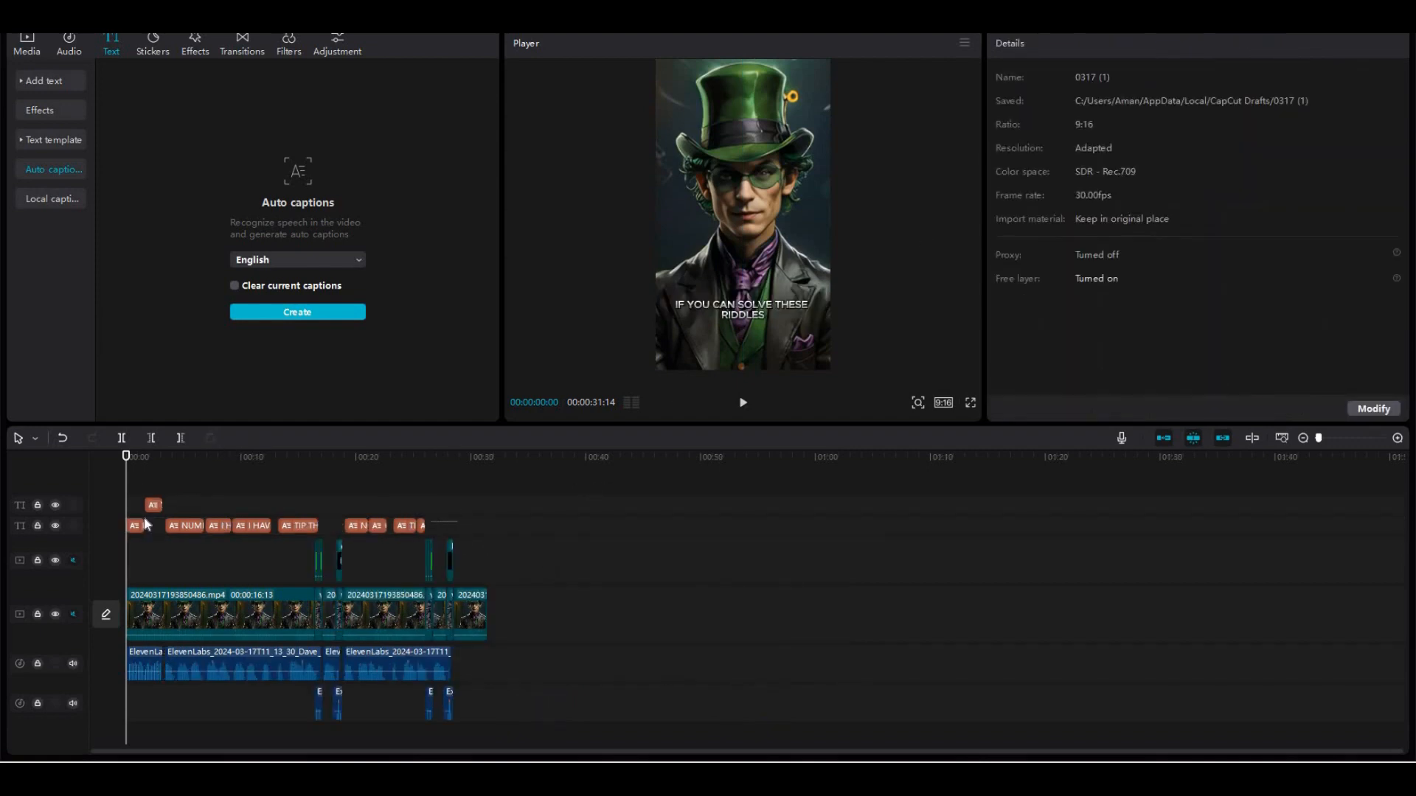
# Select all the captions on both text tracks and apply the Bounce Out caption animation to them
pyautogui.click(145, 523)
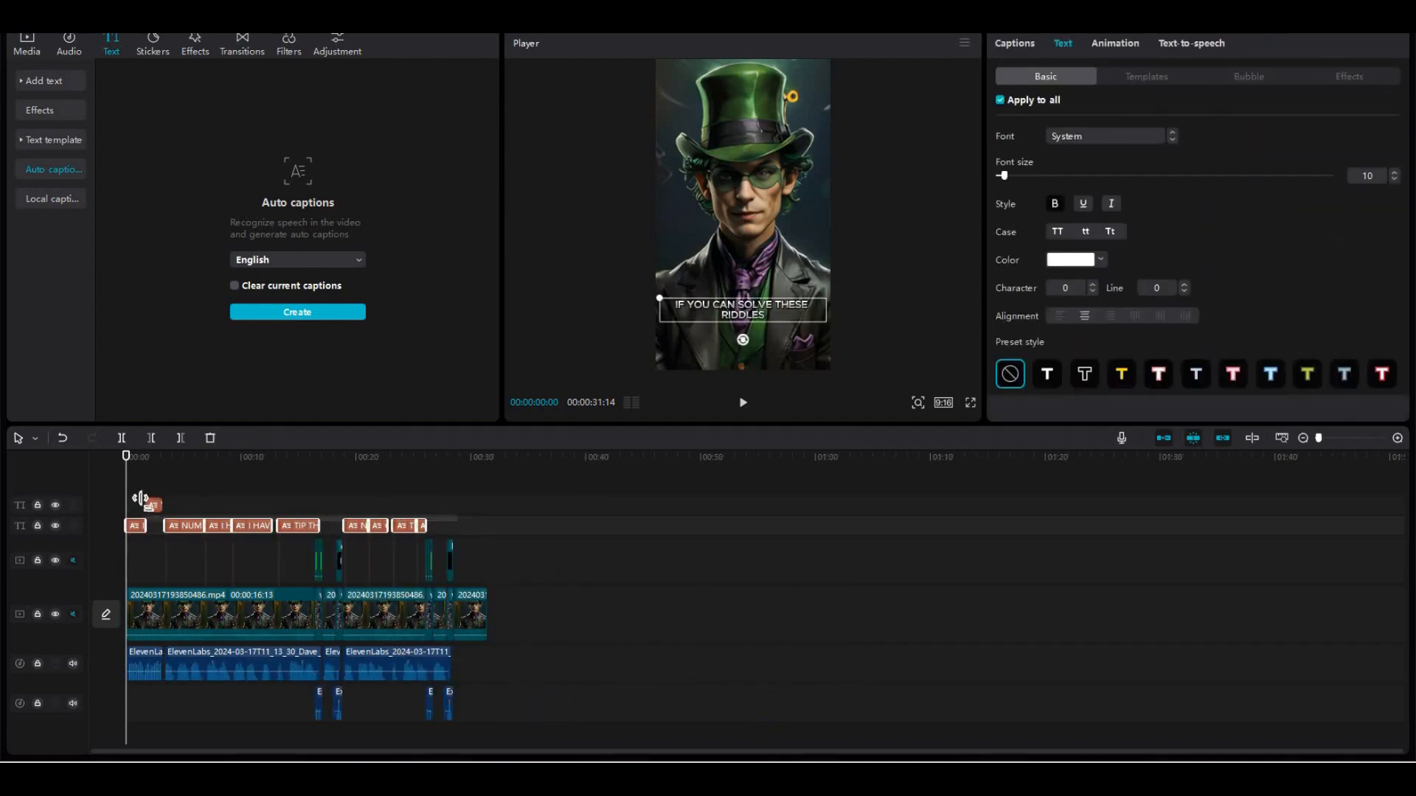
pyautogui.moveTo(467, 523); pyautogui.dragTo(119, 505)
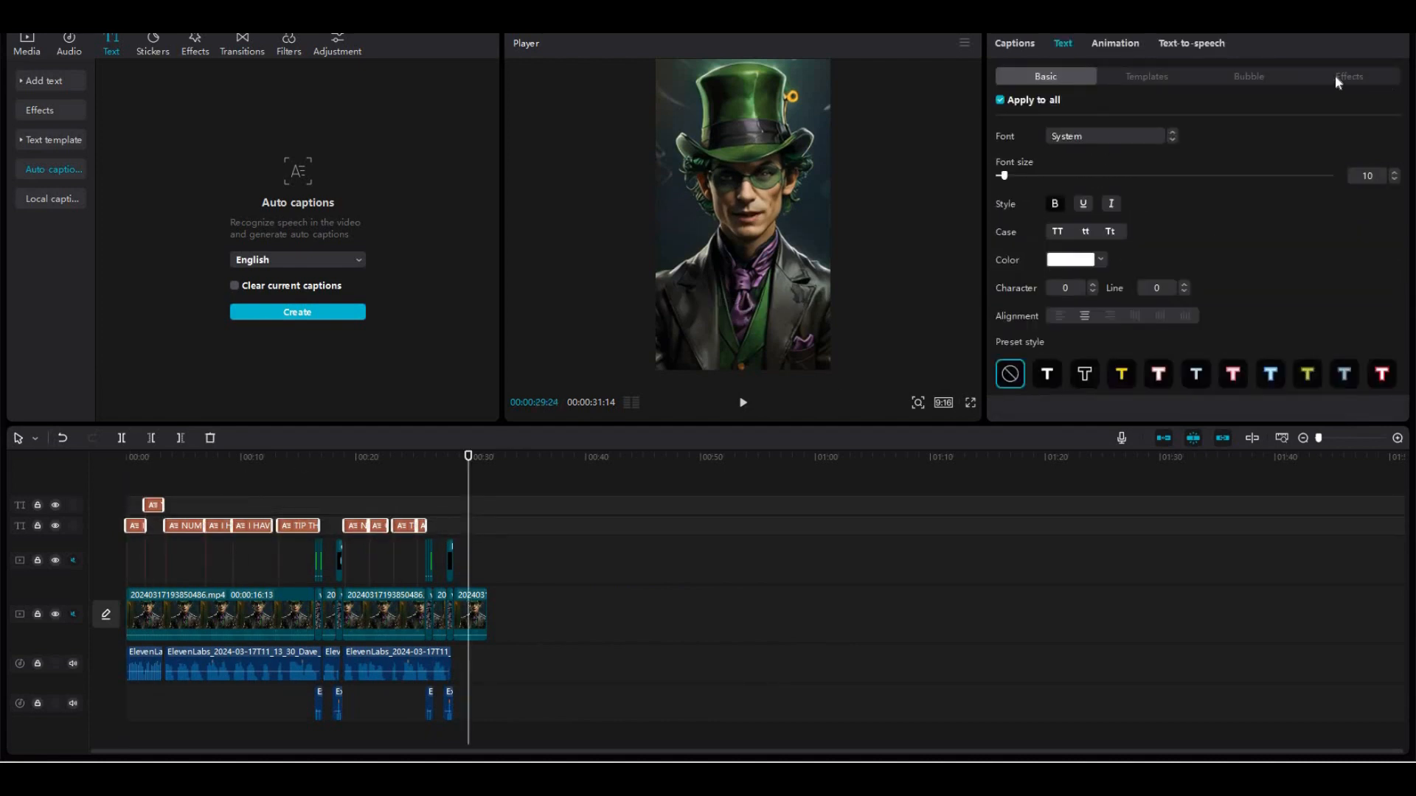
pyautogui.click(1118, 48)
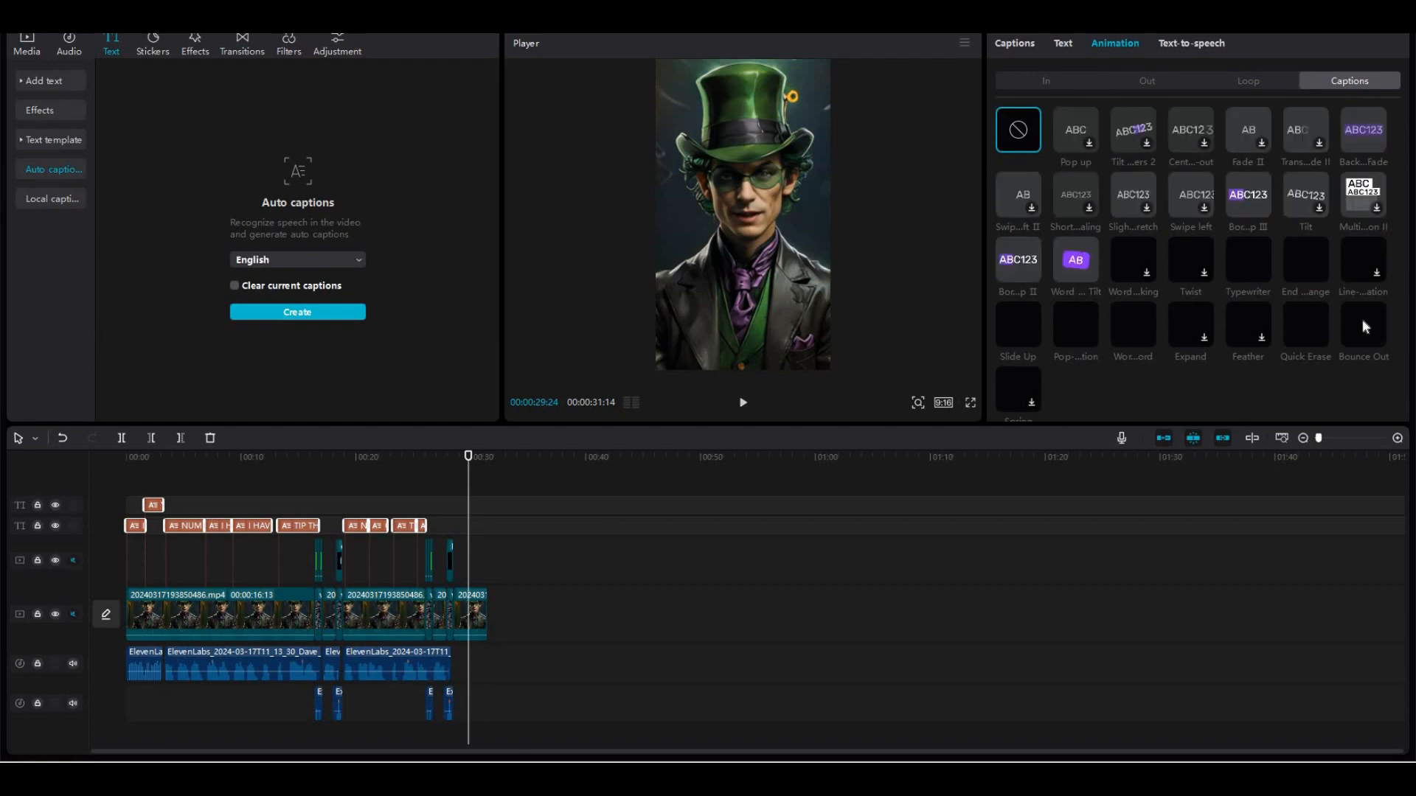
pyautogui.click(1361, 321)
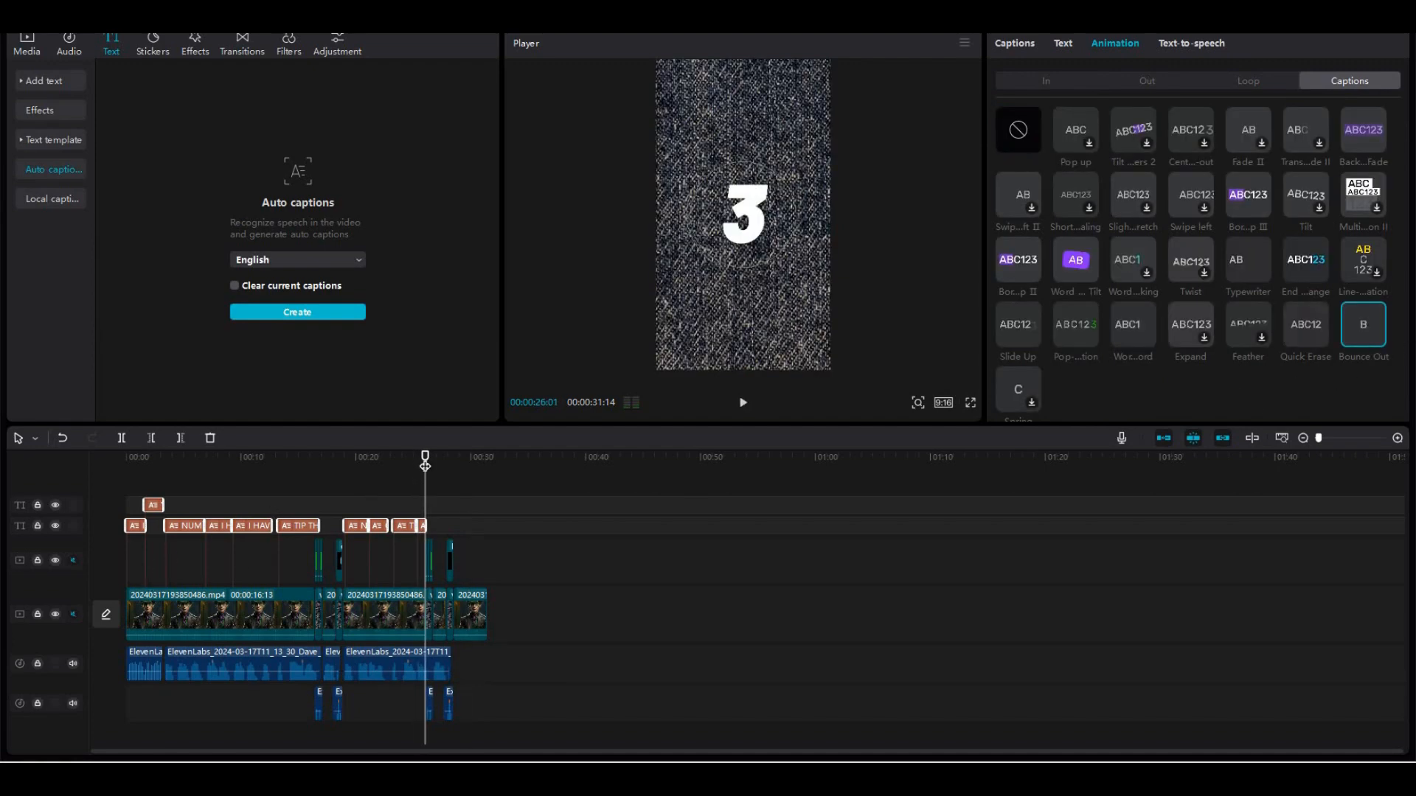
pyautogui.click(126, 505)
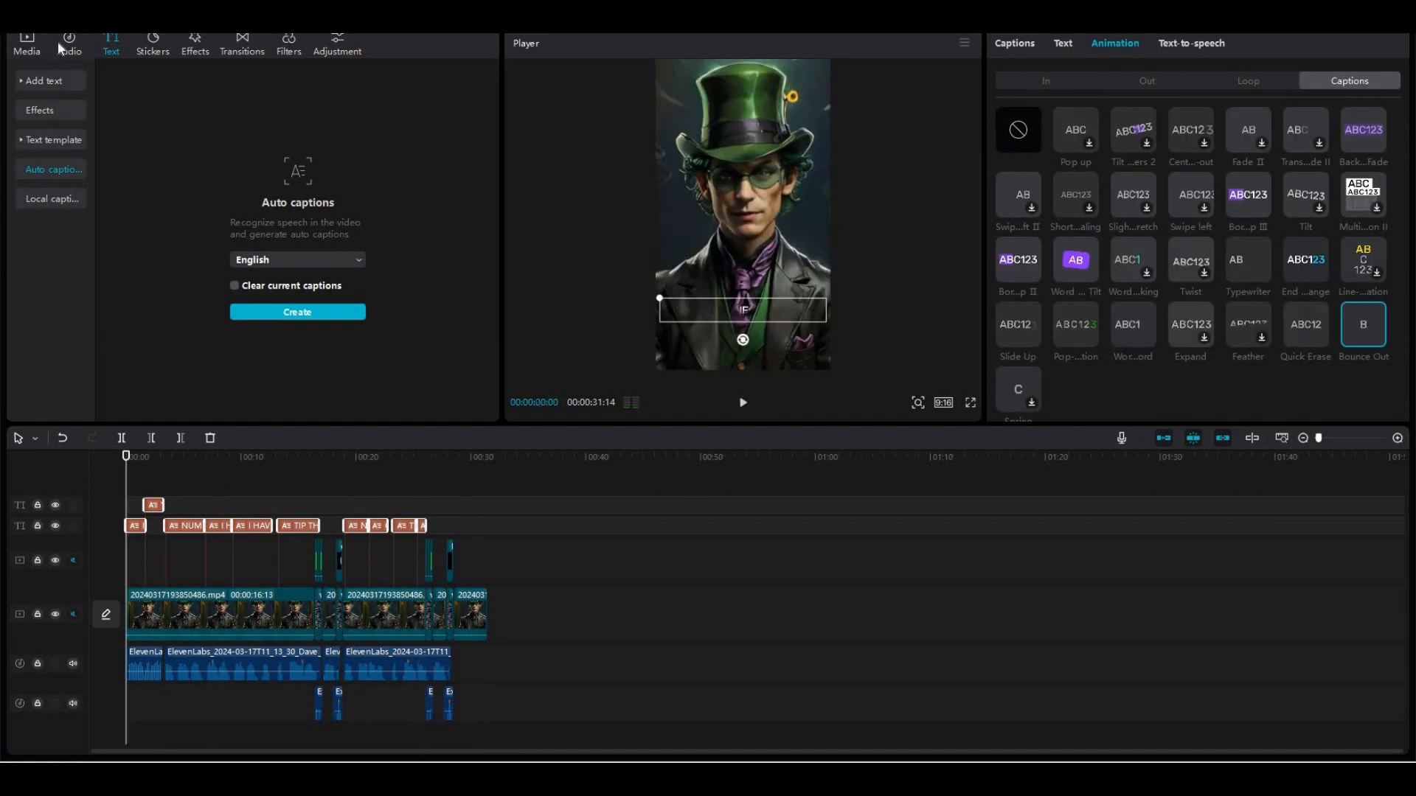
# Search the music library for "SUSPENSE MUSIC"
pyautogui.click(77, 45)
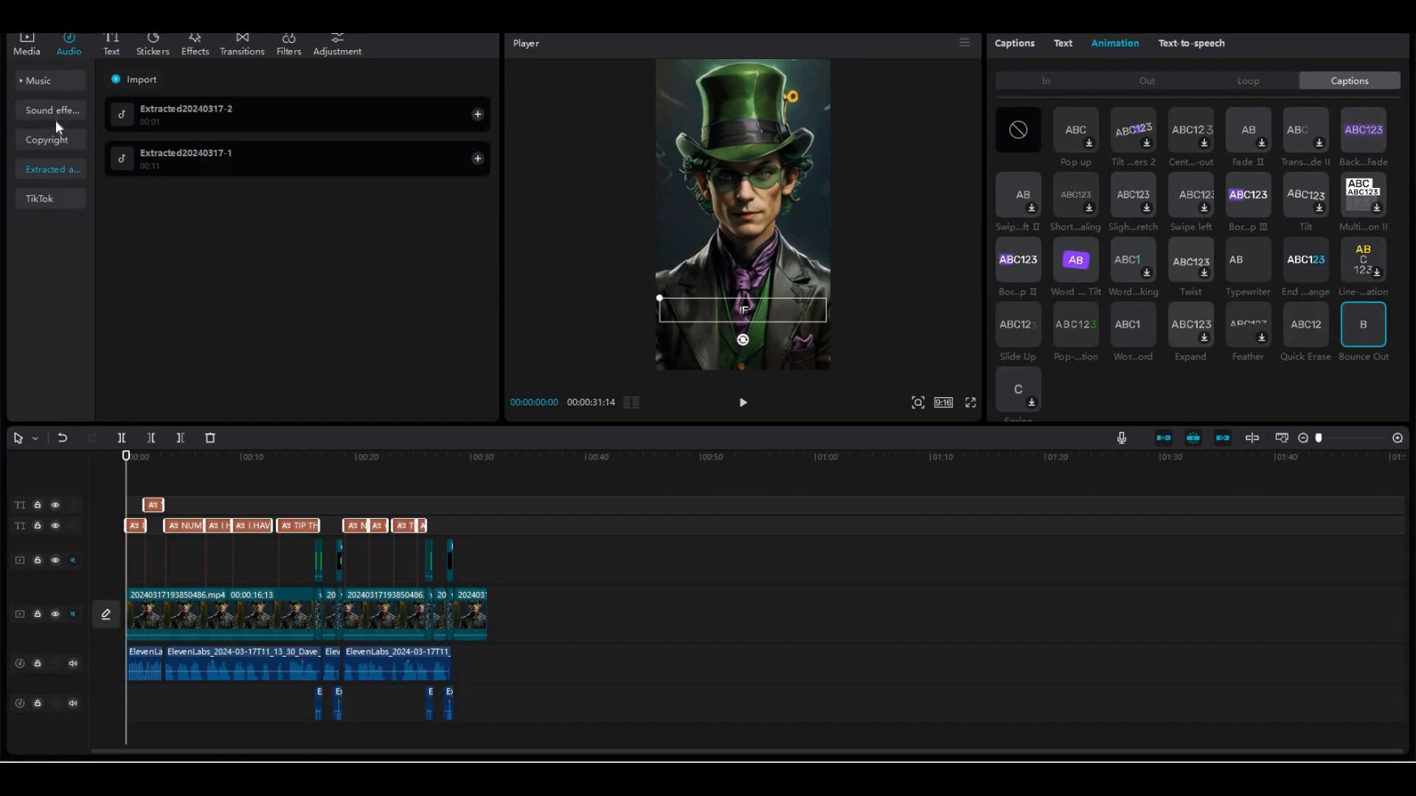
pyautogui.click(51, 79)
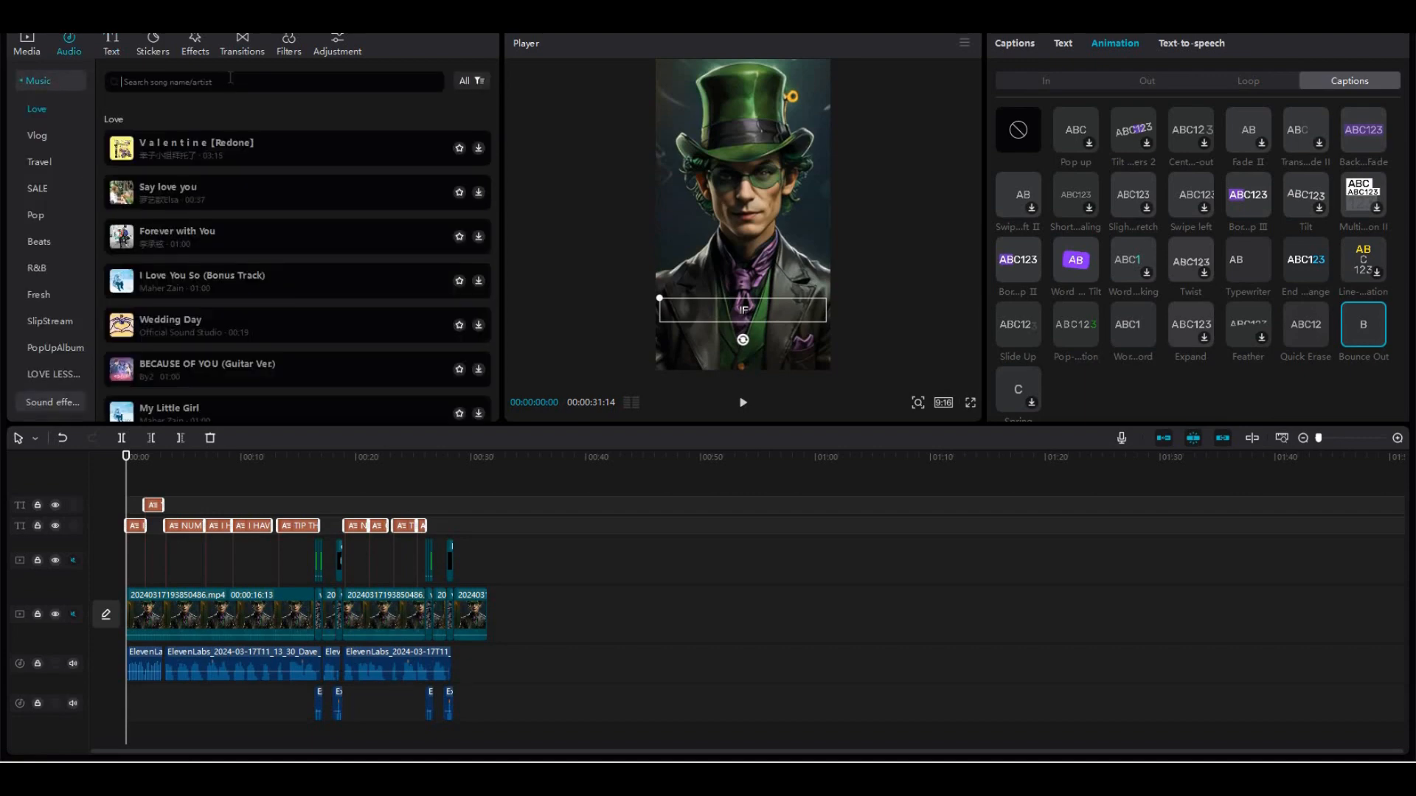
pyautogui.write('SUSPENSE M')
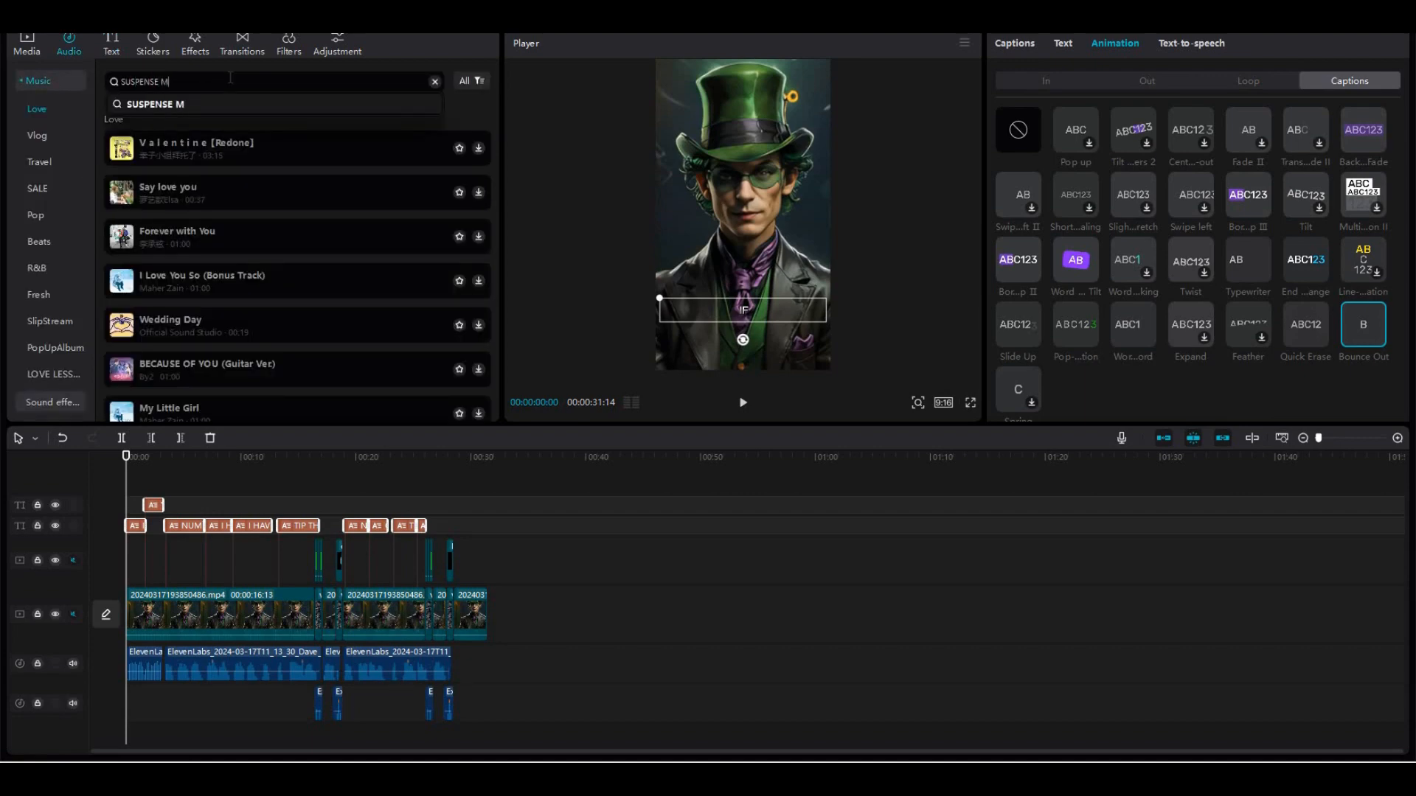
pyautogui.write('USIC')
pyautogui.press('Return')
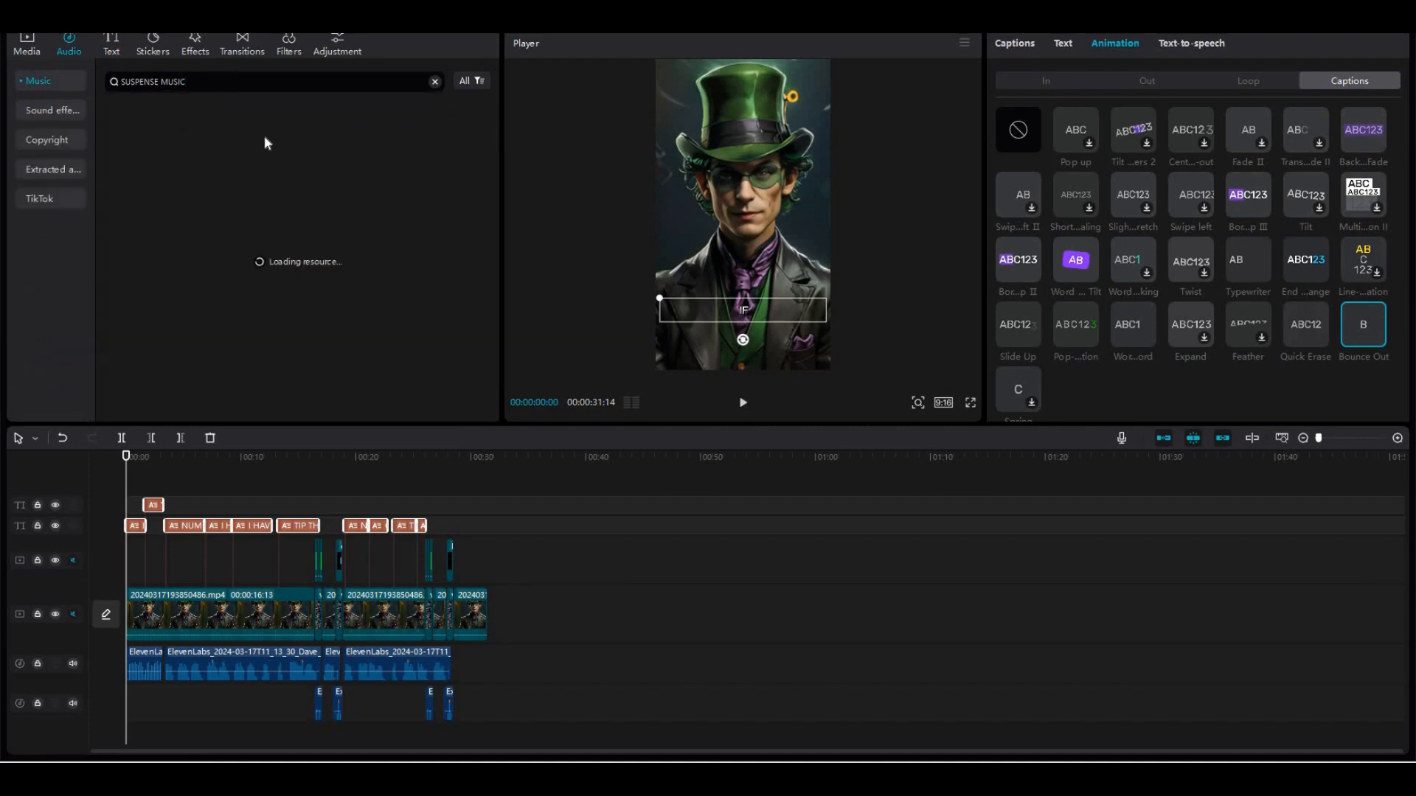
pyautogui.click(353, 121)
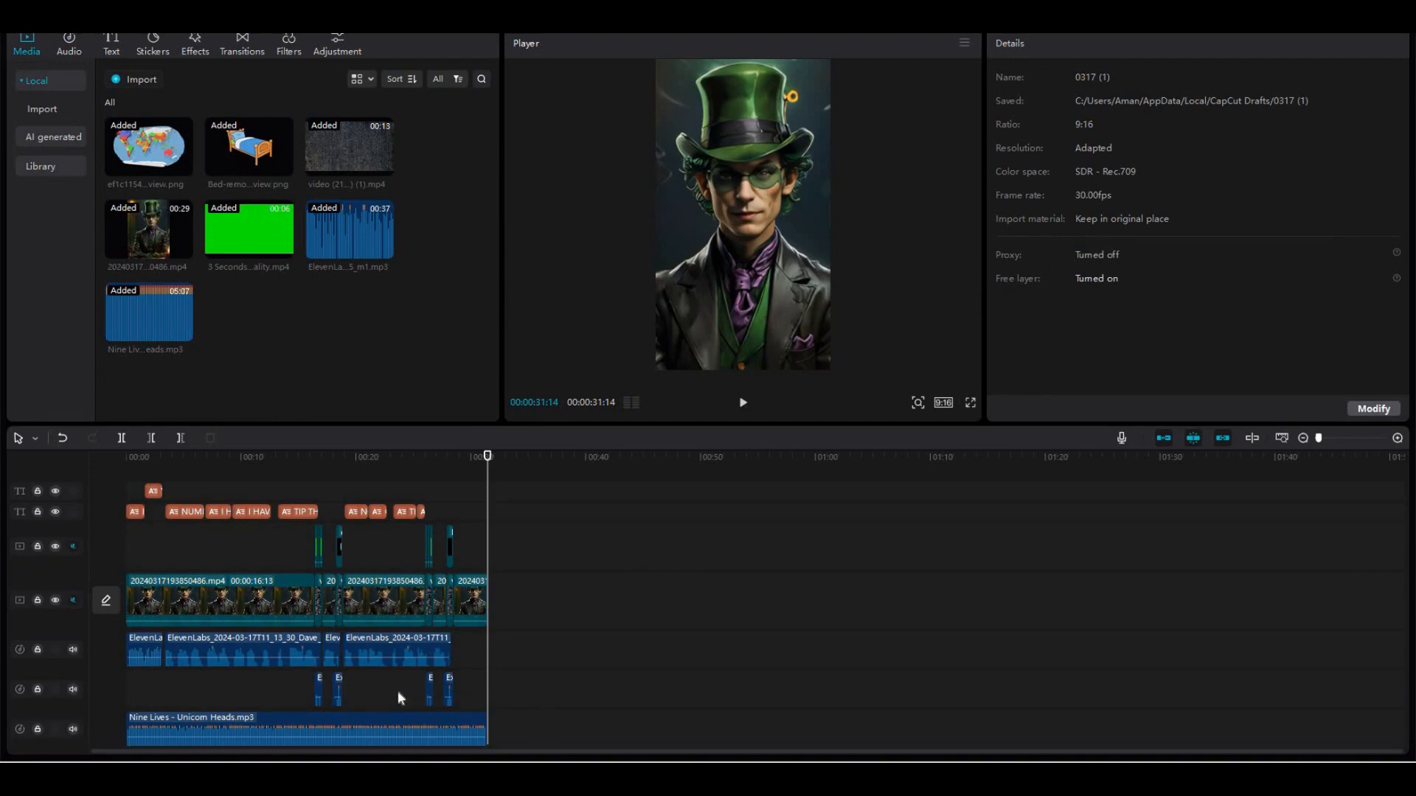
# Lower the volume of the Nine Lives - Unicorn Heads.mp3 background track to -28.0 dB
pyautogui.scroll(-1, 401, 698)
pyautogui.click(401, 697)
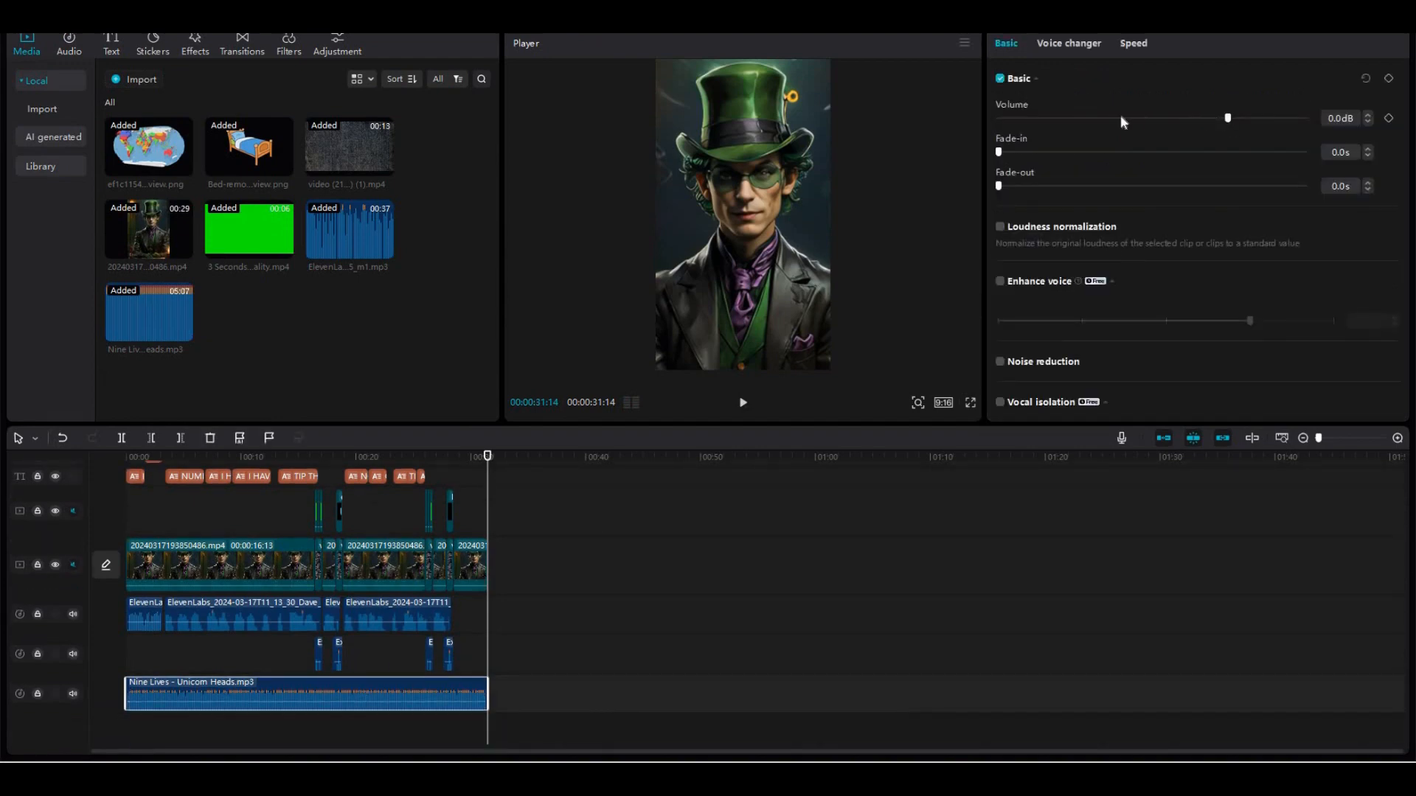
pyautogui.moveTo(1227, 118); pyautogui.dragTo(1104, 118)
pyautogui.click(1368, 114)
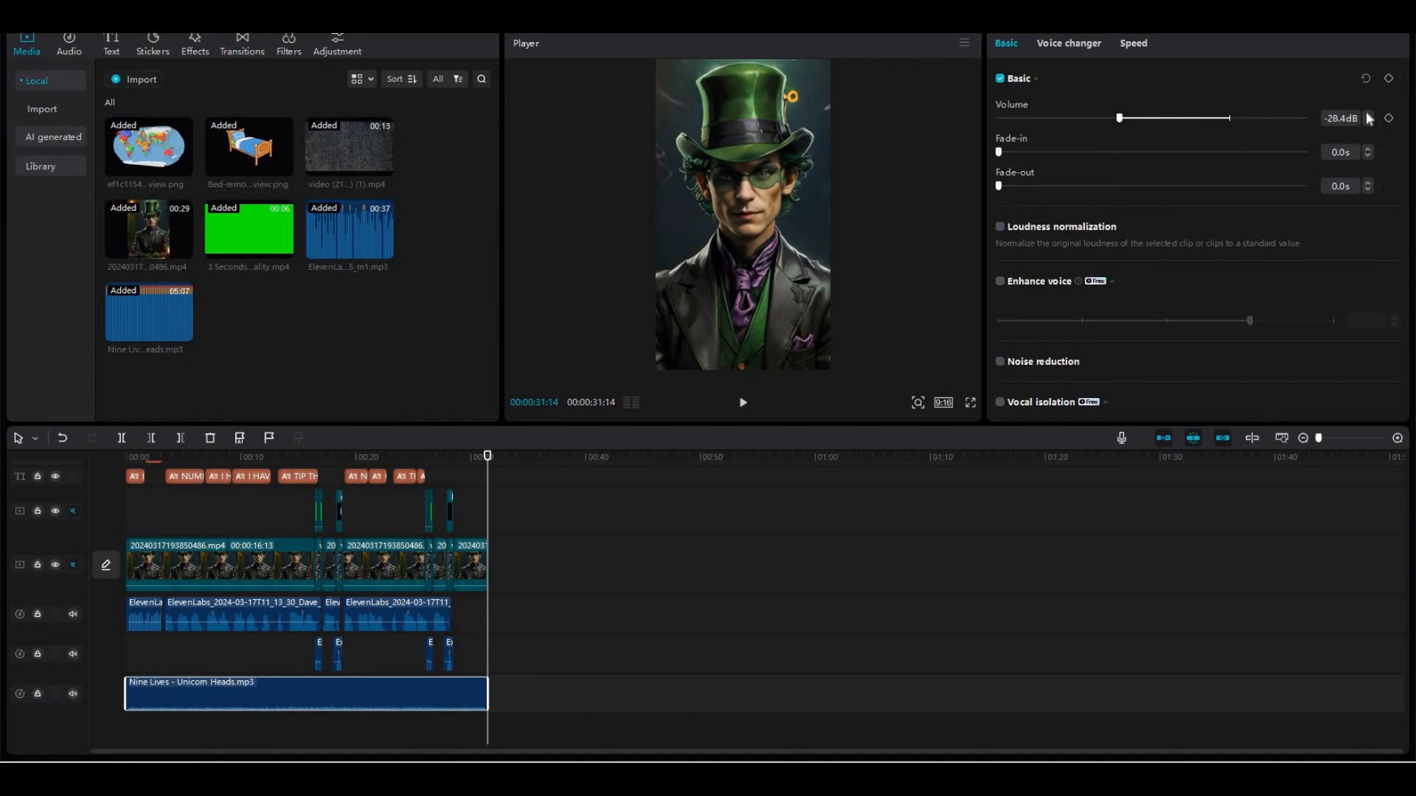
pyautogui.click(1368, 115)
# Return to the start of the timeline and export the video as 0317 (1) in 1080P, H.264, mp4 format at 30fps
pyautogui.click(484, 457)
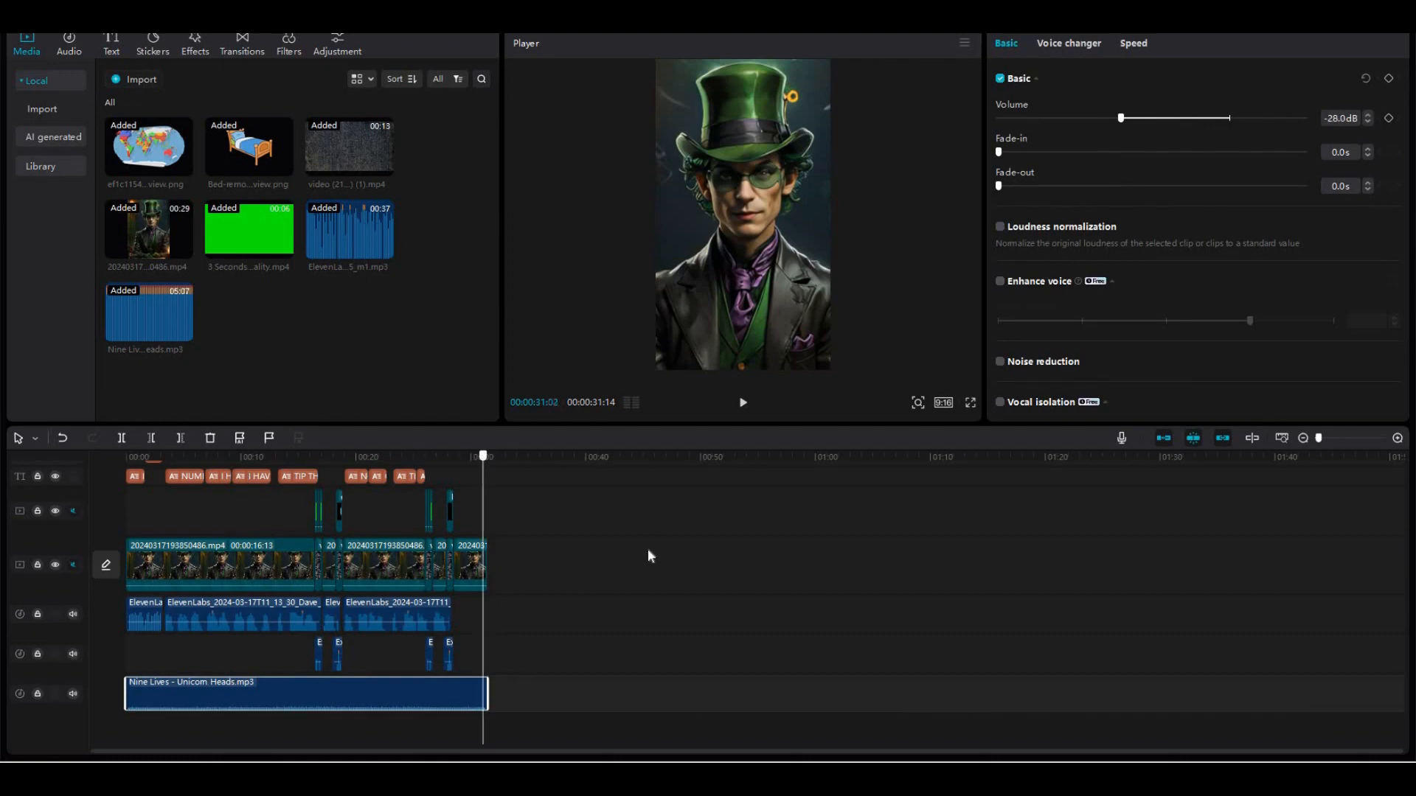
pyautogui.press('Home')
pyautogui.scroll(1, 640, 461)
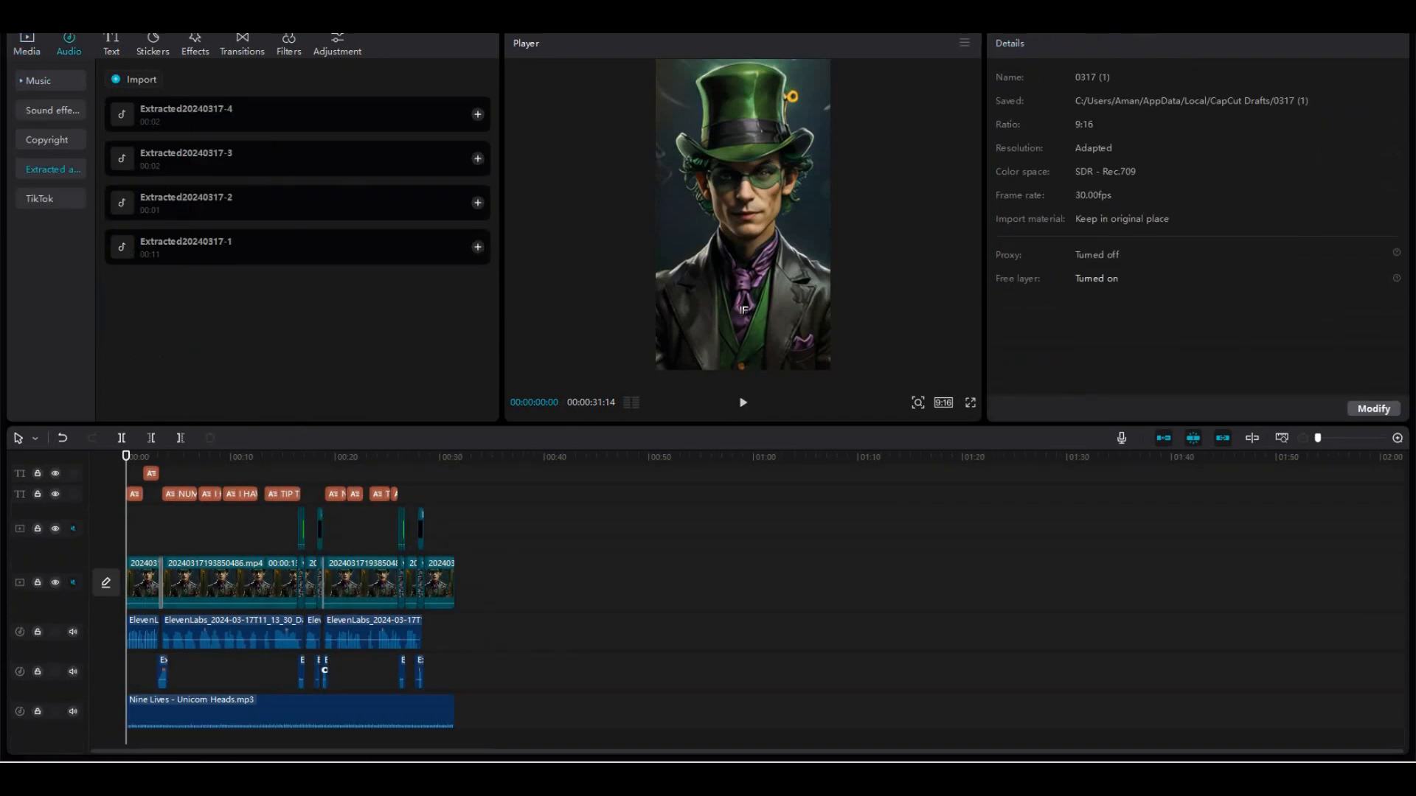
pyautogui.hotkey('ctrl', 'e')
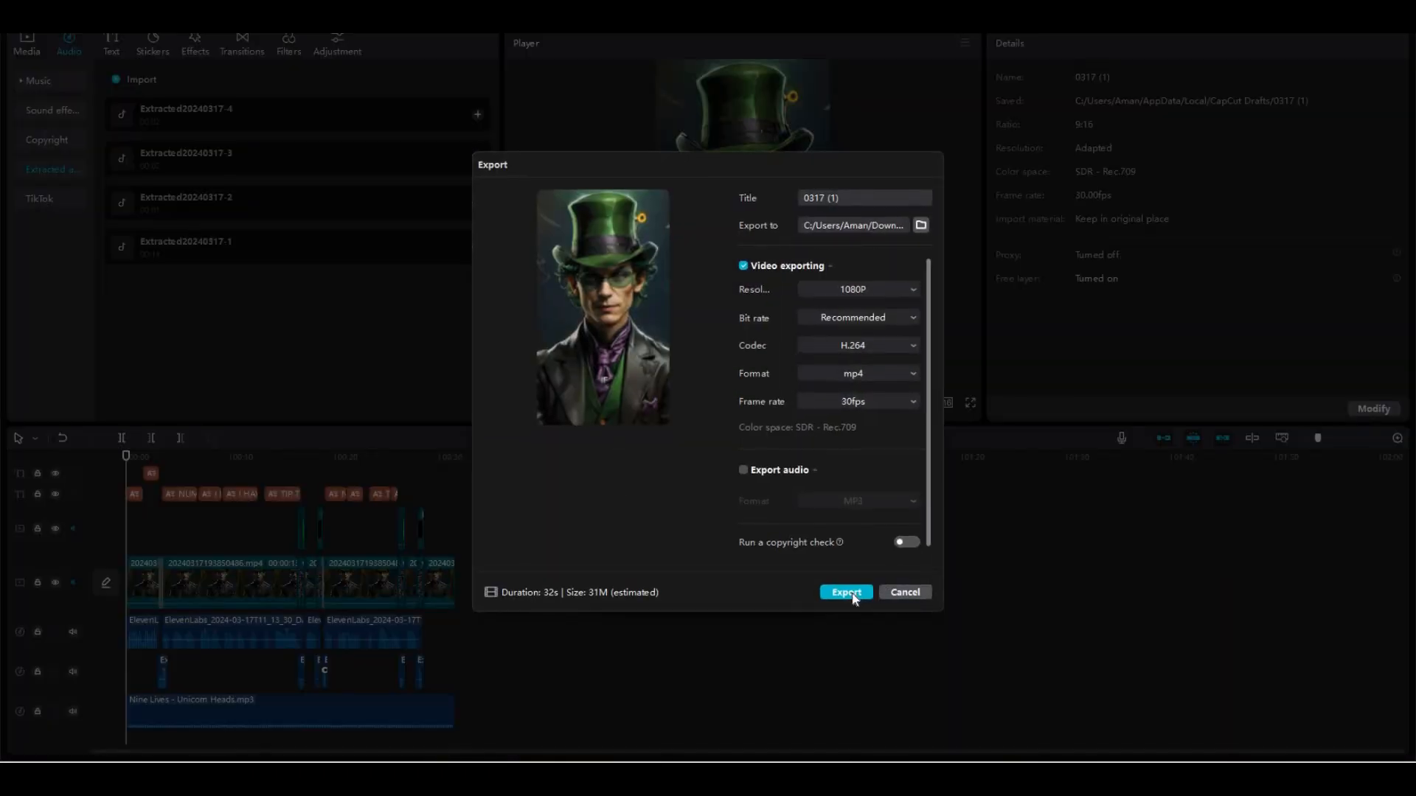
pyautogui.click(847, 593)
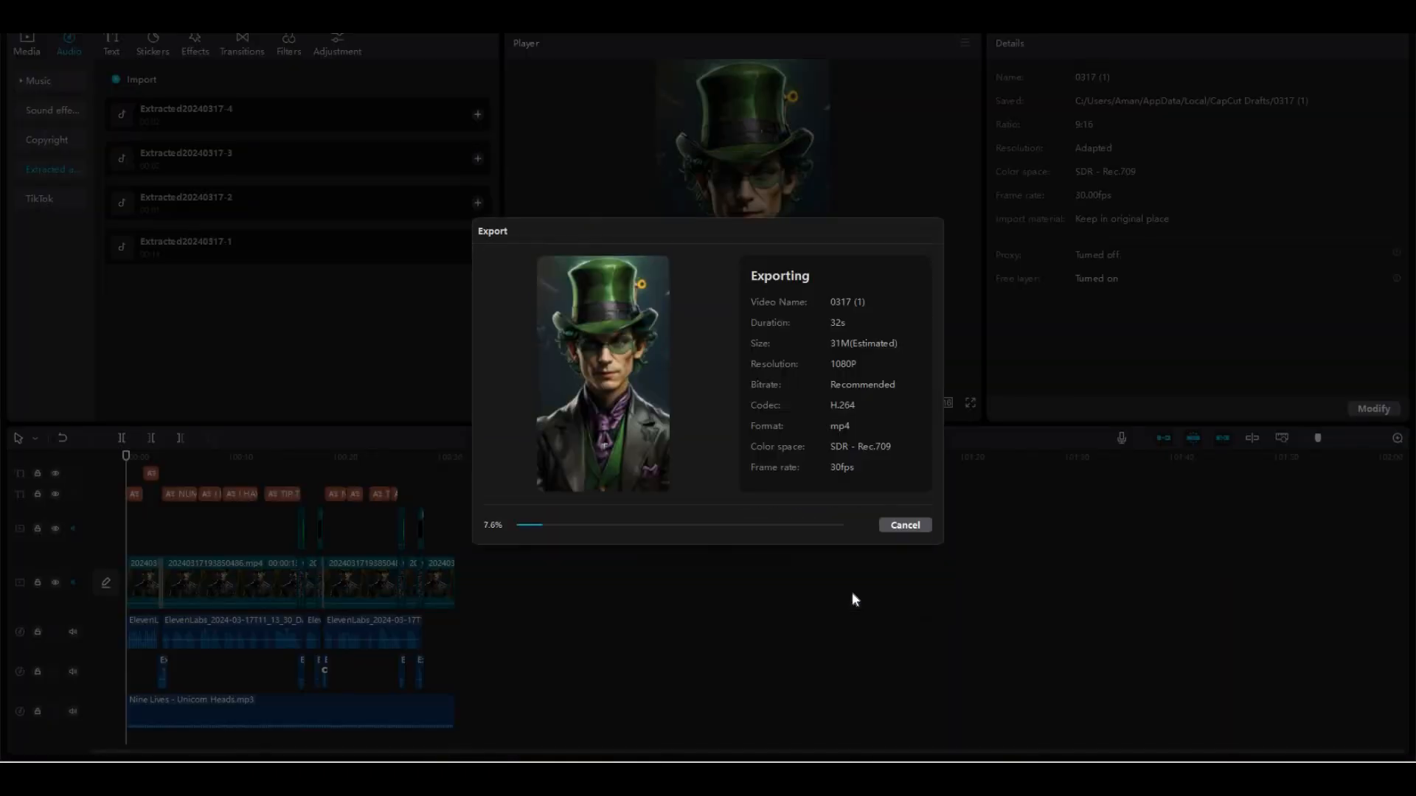